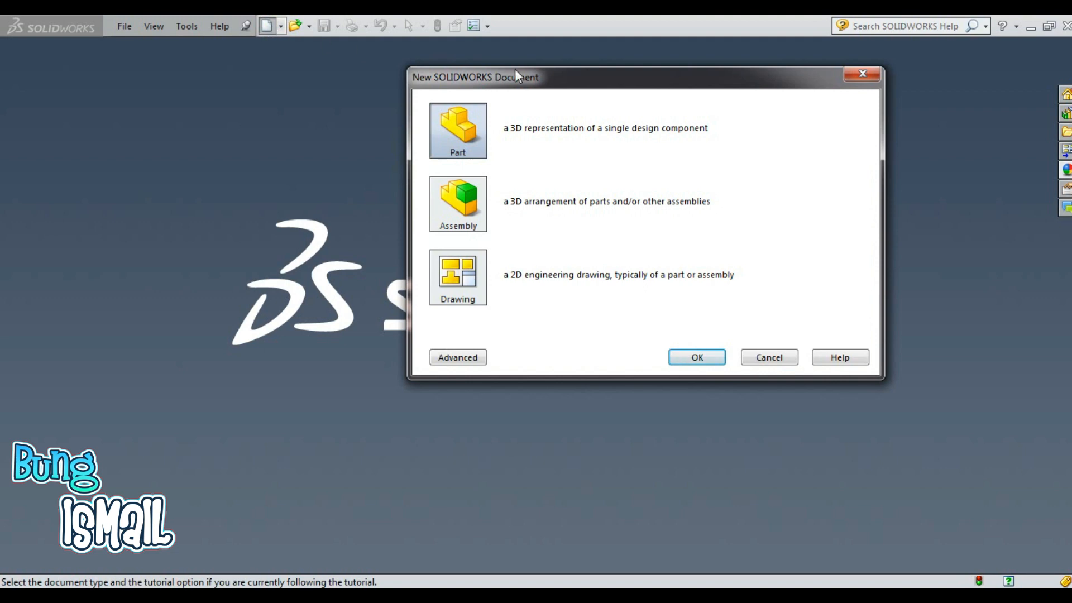
# Create a new part document.
pyautogui.click(469, 206)
pyautogui.click(458, 297)
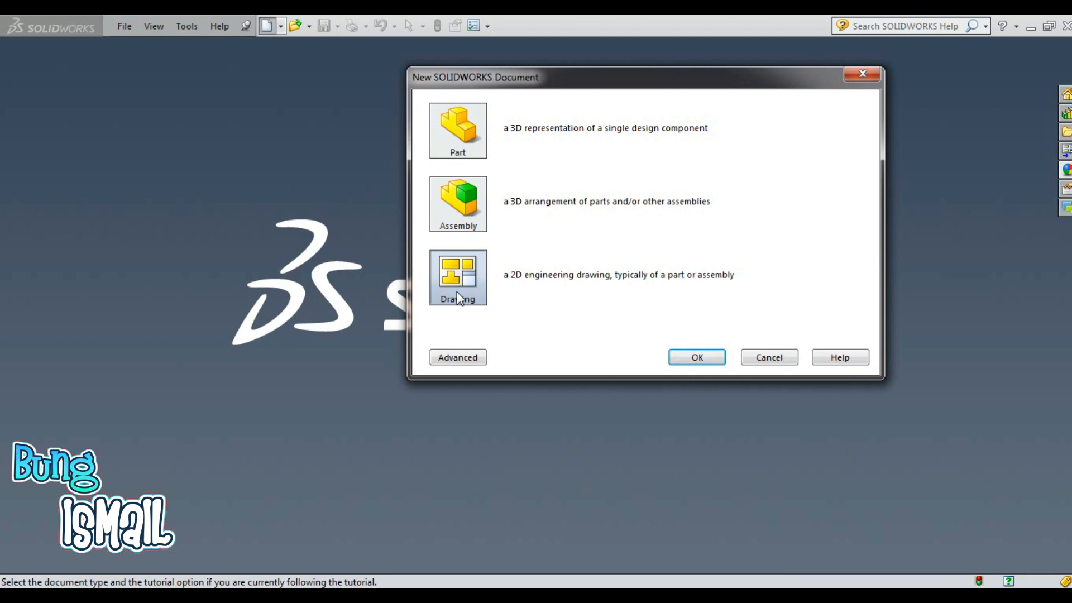
pyautogui.click(458, 146)
pyautogui.click(720, 360)
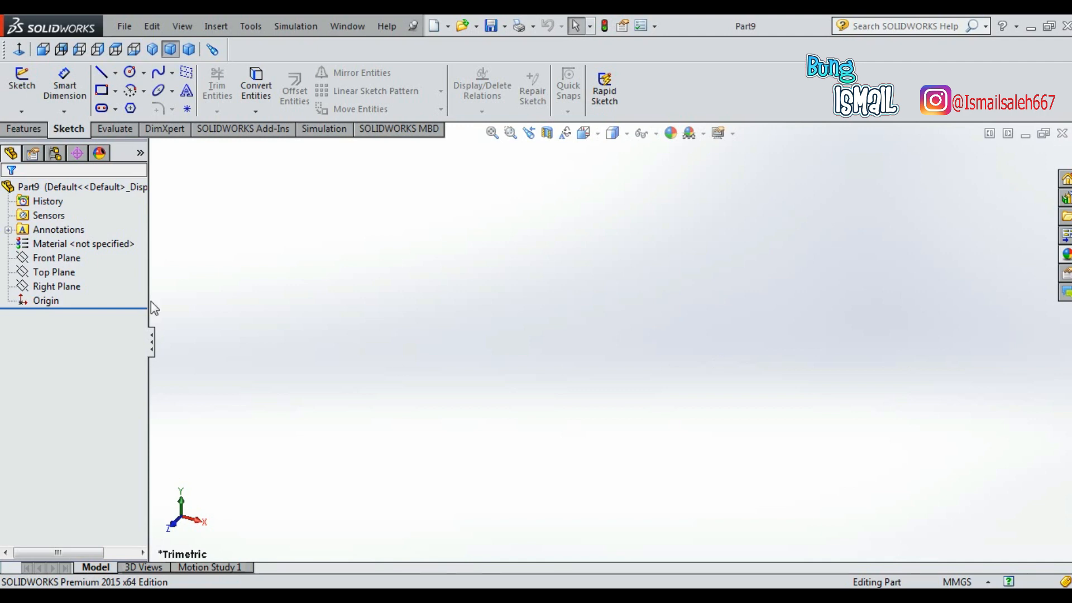
# Start a Revolved Boss/Base feature and open its cross-section sketch on the Front Plane.
pyautogui.click(14, 133)
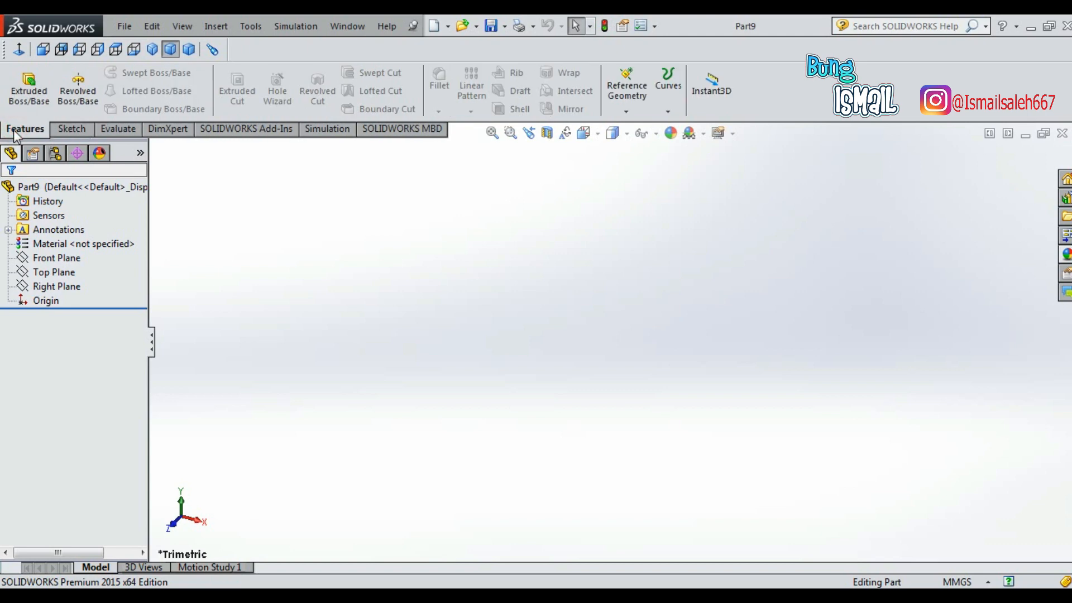
pyautogui.click(77, 100)
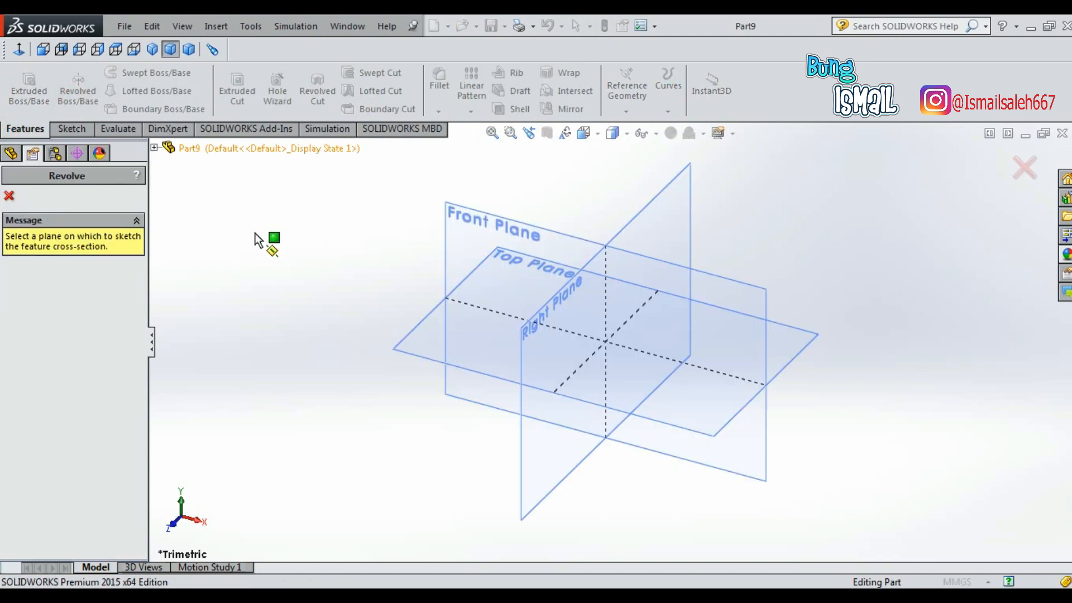
pyautogui.click(518, 224)
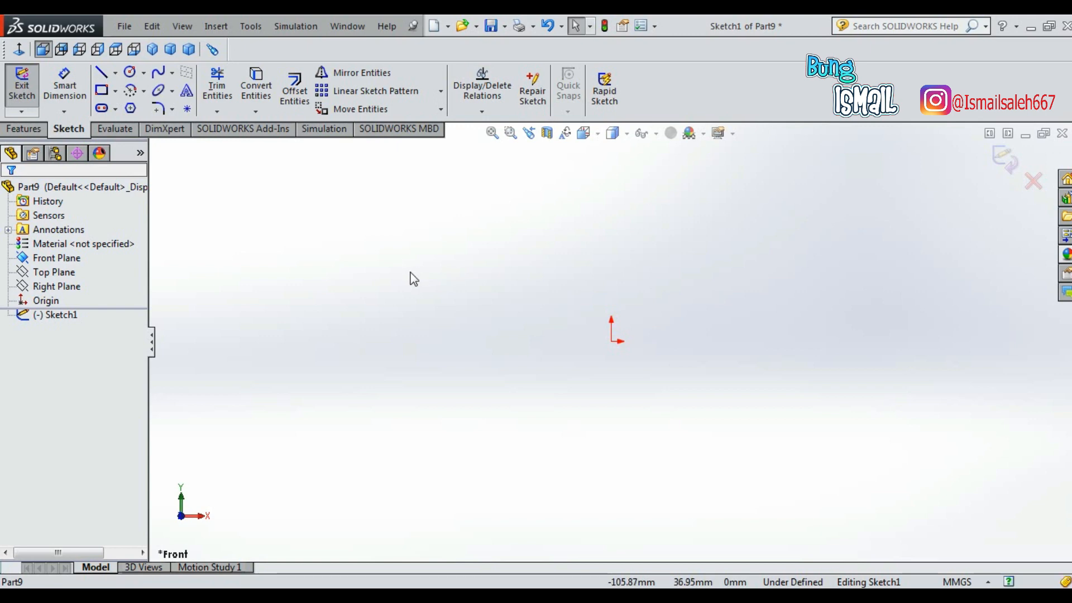
# Draw a horizontal centerline of infinite length through the origin.
pyautogui.click(117, 75)
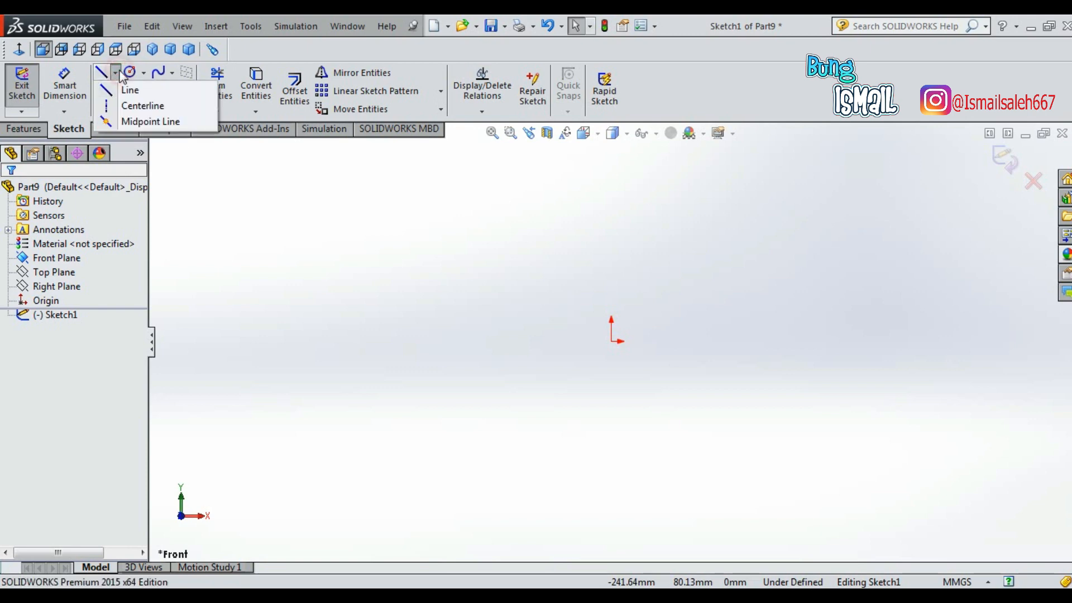
pyautogui.click(134, 107)
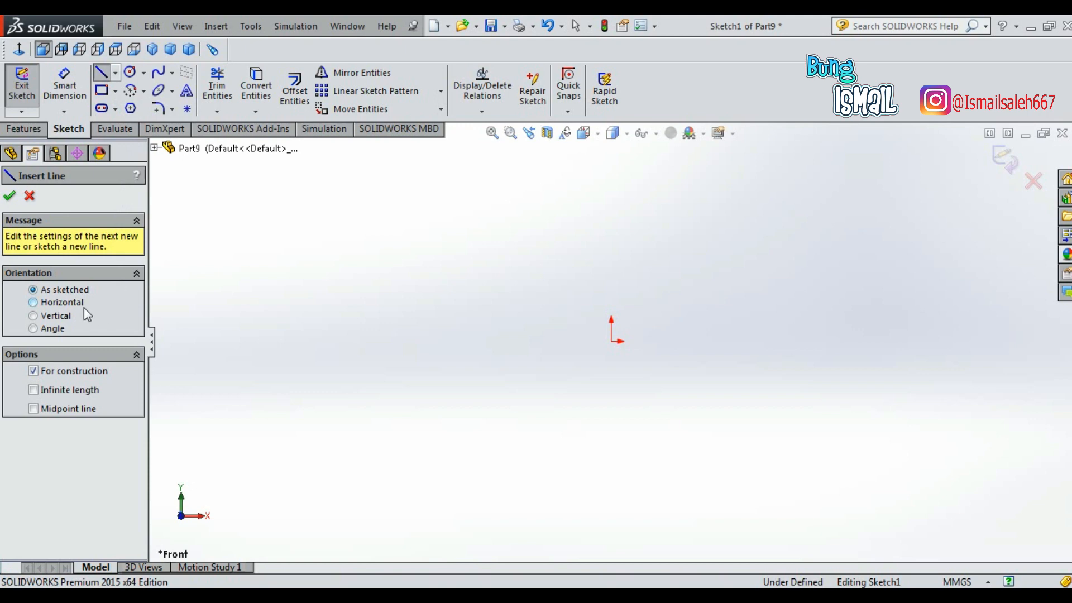
pyautogui.click(33, 304)
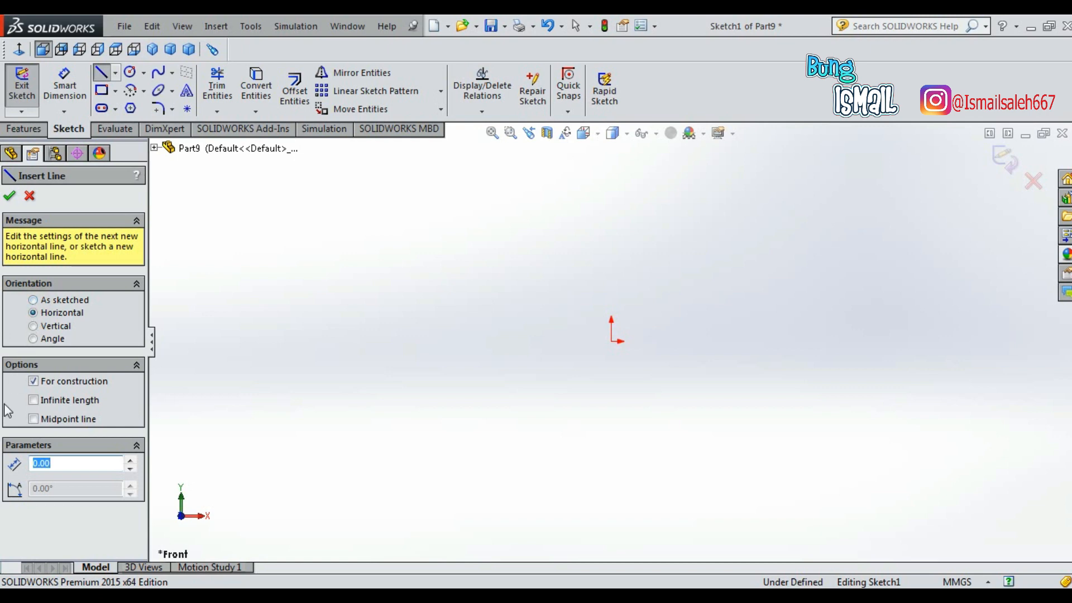
pyautogui.click(33, 401)
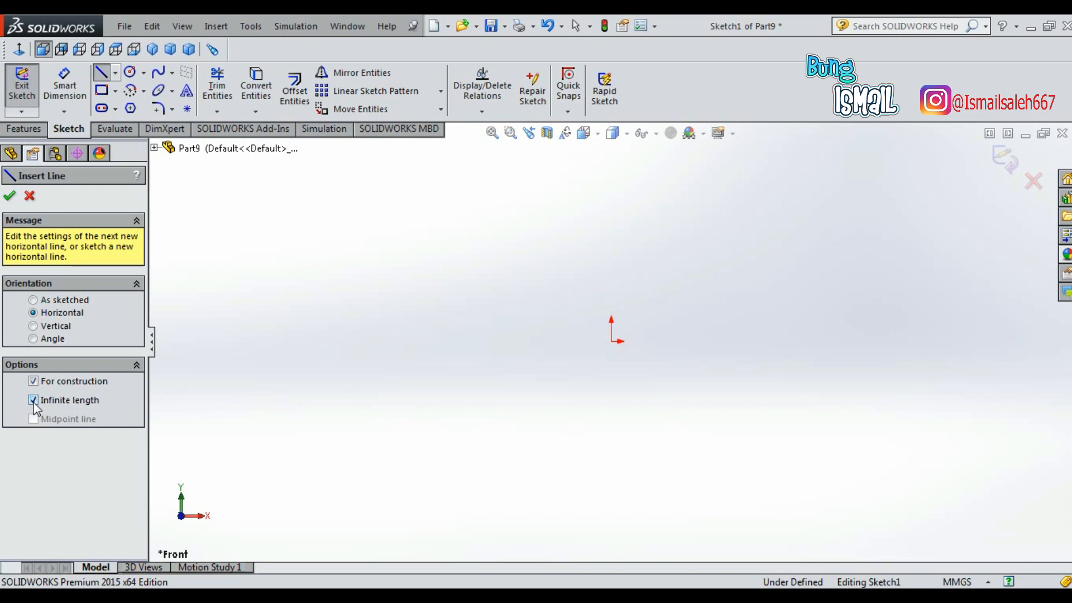
pyautogui.click(611, 341)
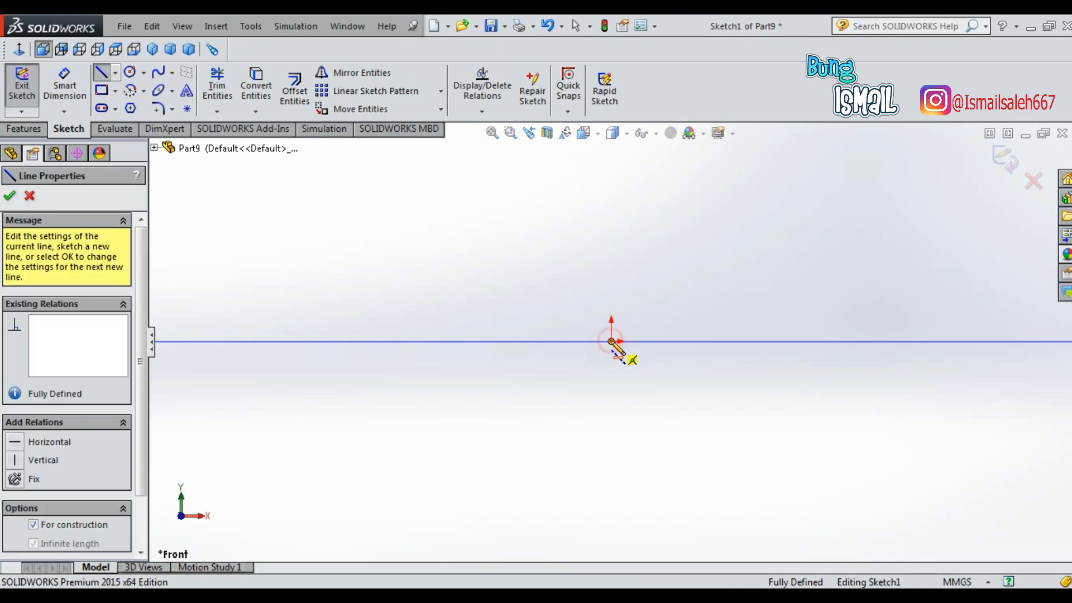
# Sketch a corner rectangle about 152 mm wide and 79 mm high, with its lower-right corner at the origin.
pyautogui.click(108, 92)
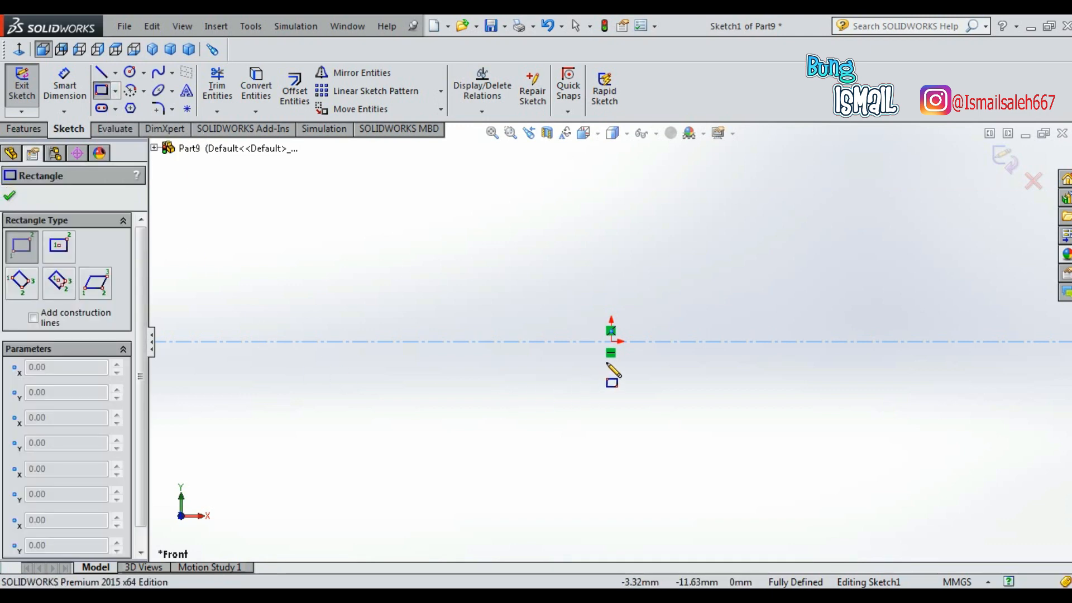
pyautogui.click(611, 341)
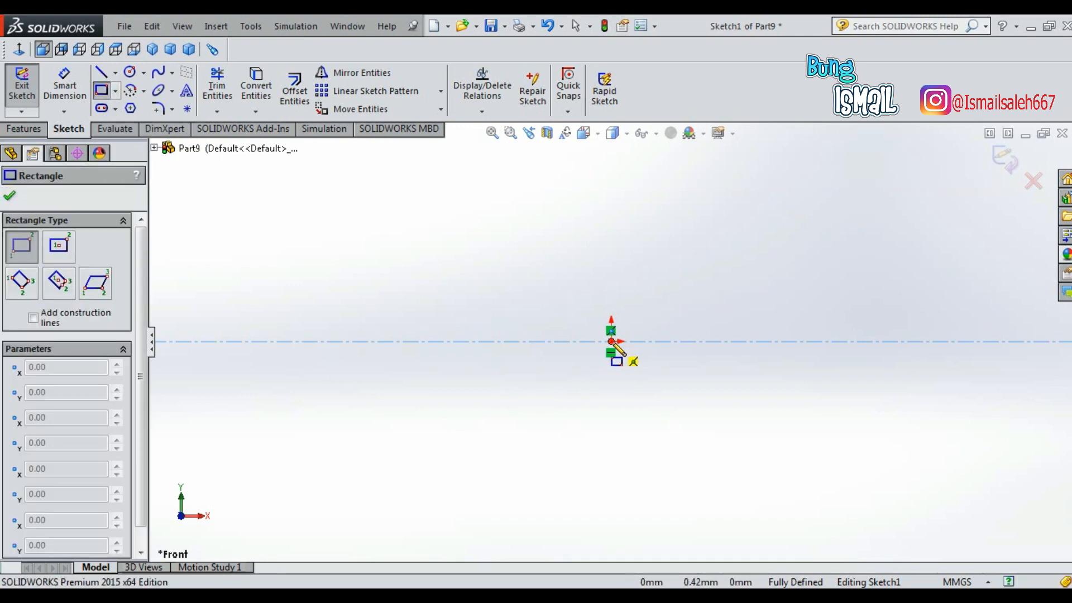
pyautogui.click(322, 191)
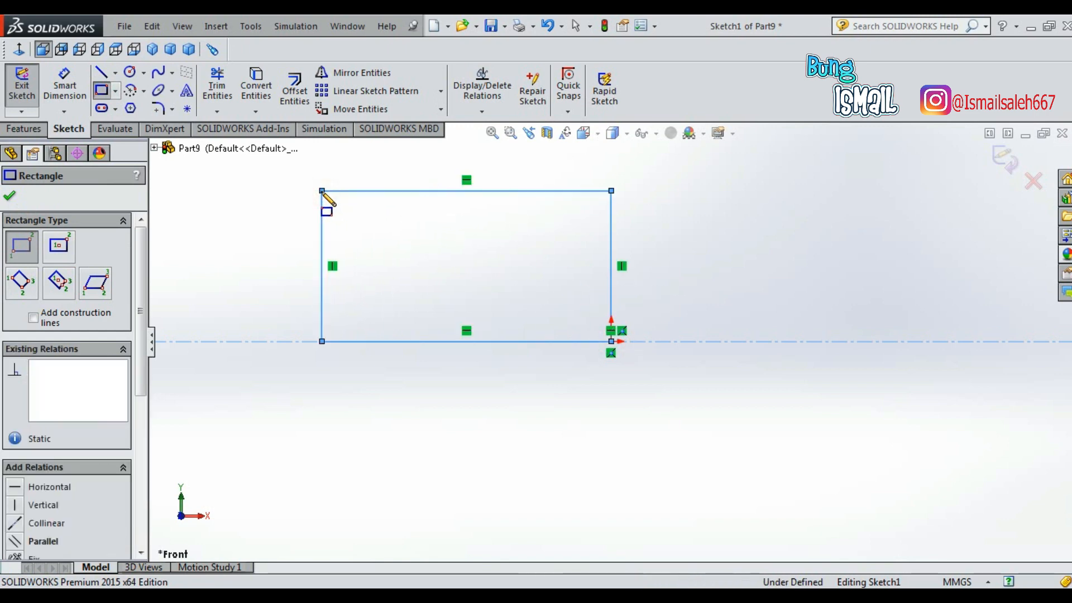
pyautogui.click(14, 195)
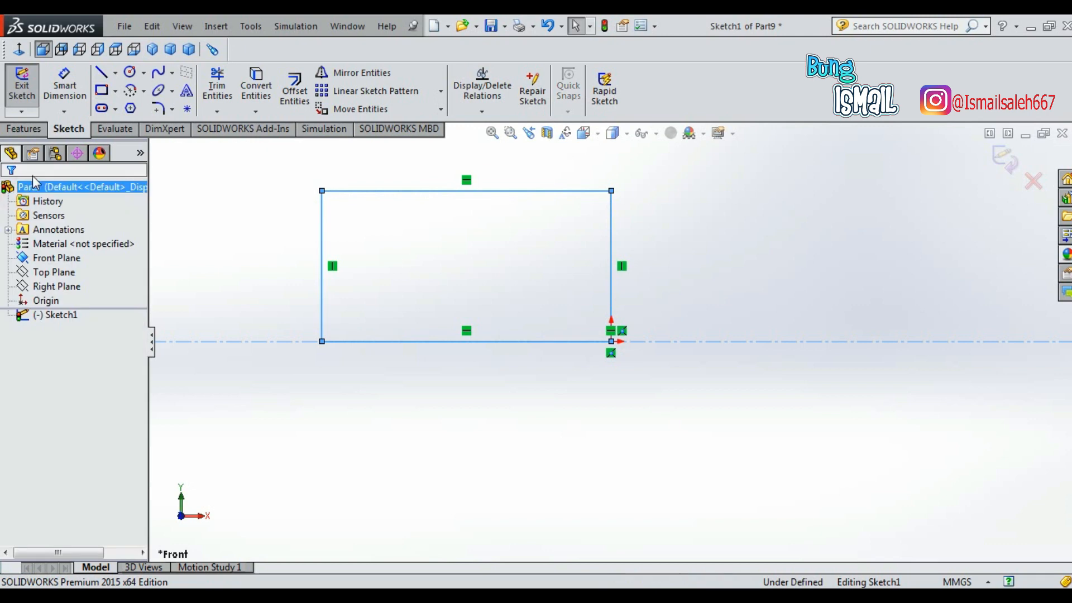
# Try an angle-distance sketch chamfer of 5 mm and 30 degrees on the rectangle's upper-right corner.
pyautogui.click(174, 109)
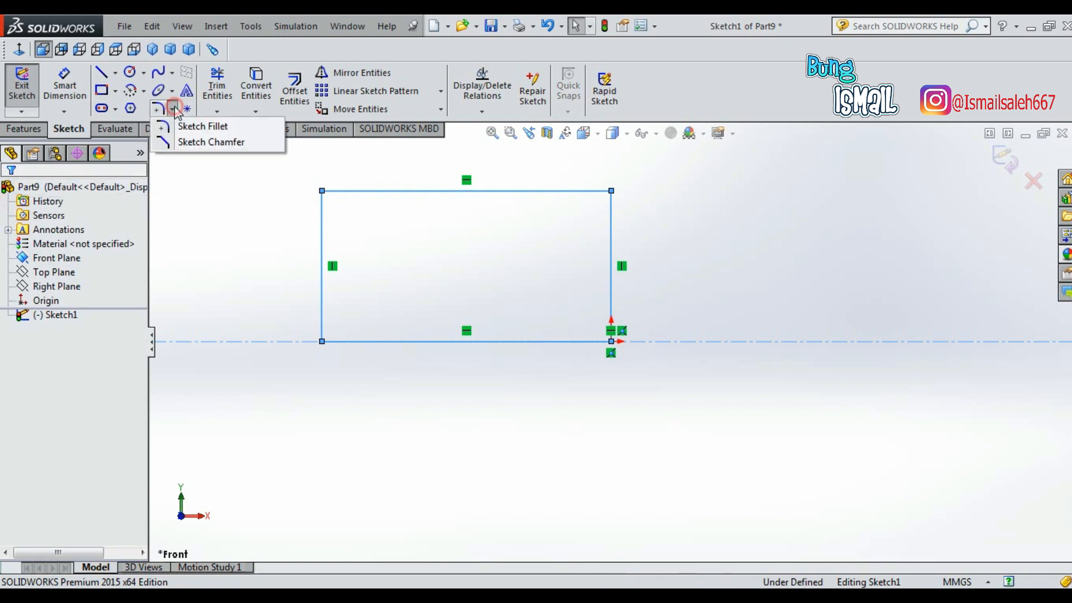
pyautogui.click(196, 142)
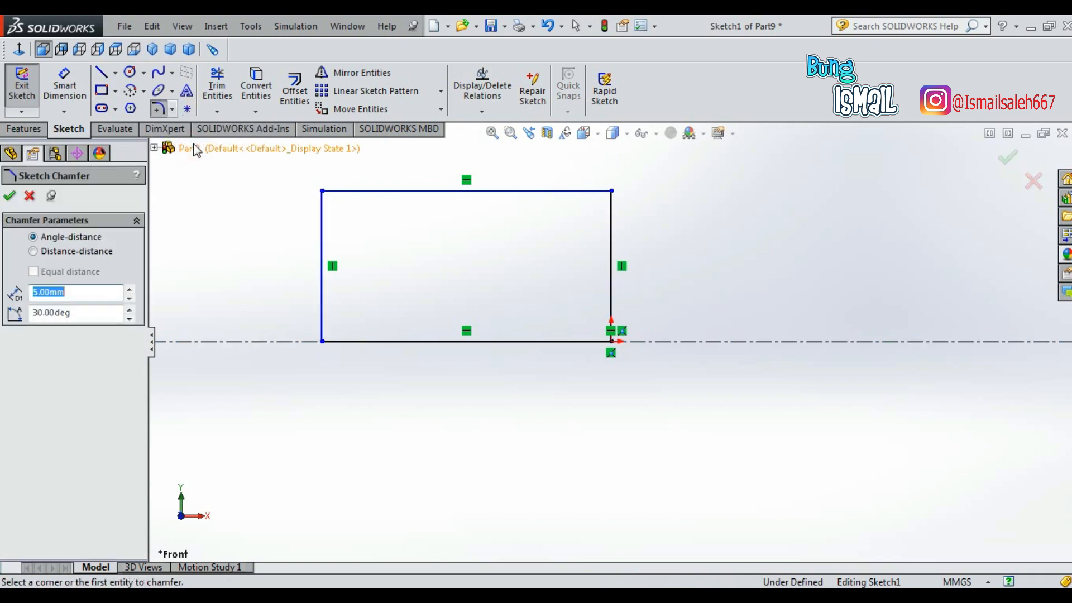
pyautogui.click(539, 193)
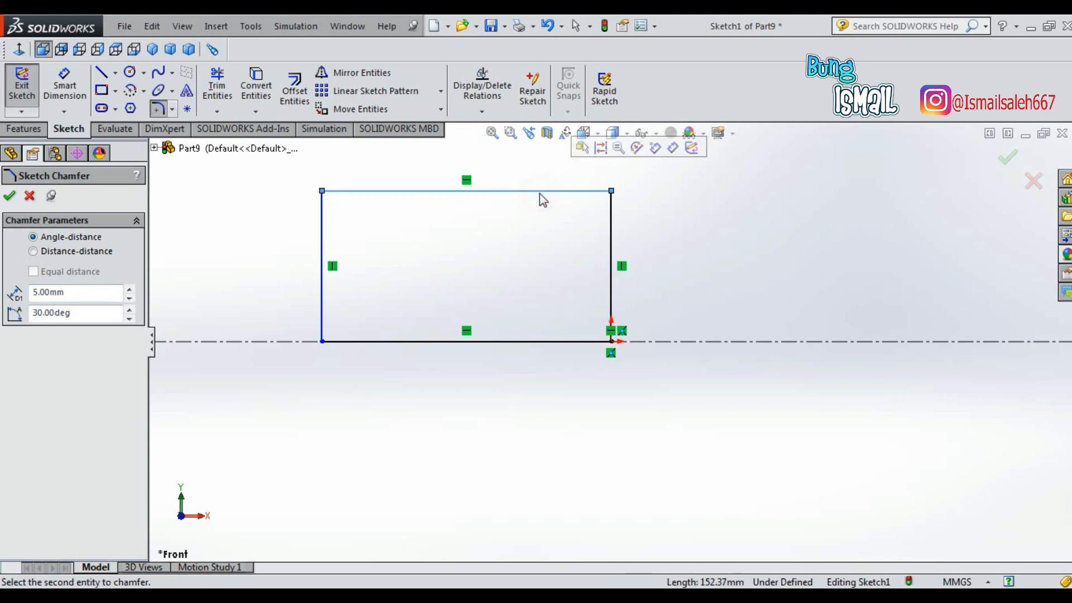
pyautogui.click(609, 252)
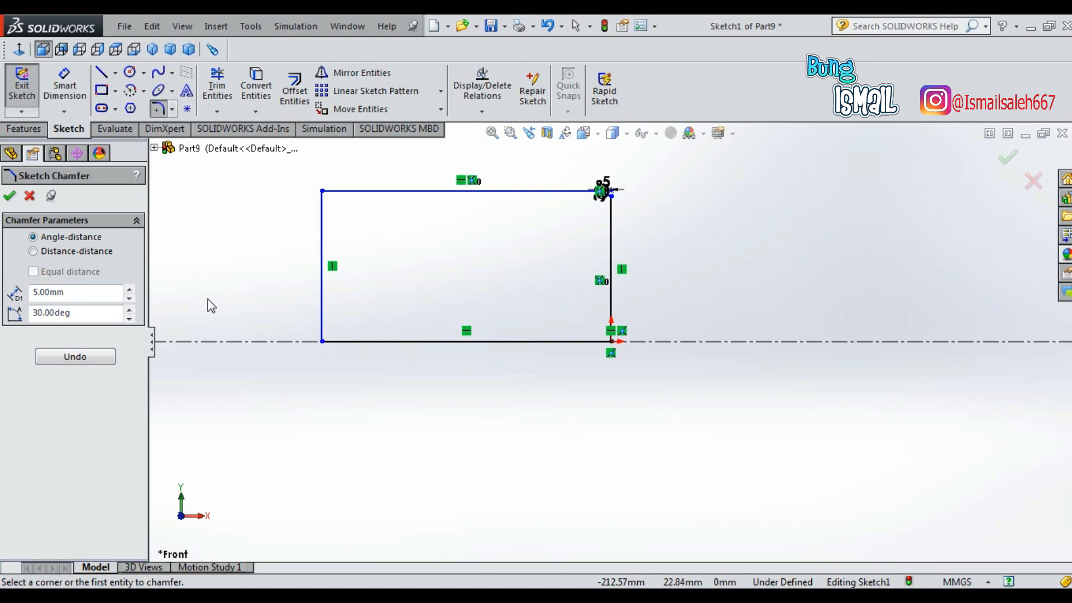
# Set the sketch chamfer distance to 3 mm and undo the 5 mm chamfer on the upper-right corner.
pyautogui.click(99, 294)
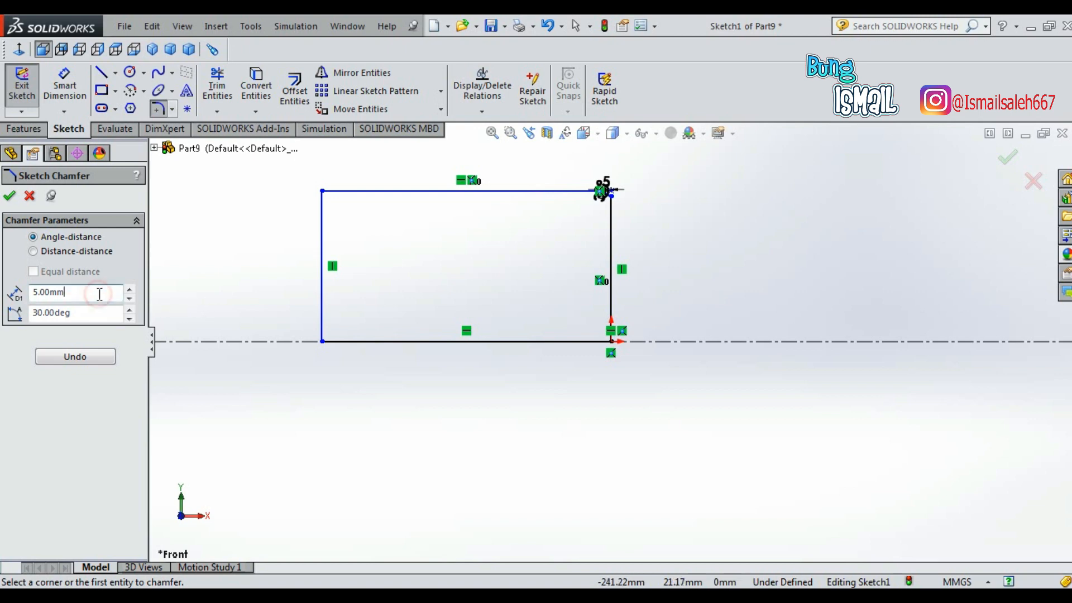
pyautogui.press('BackSpace')
pyautogui.press('BackSpace')
pyautogui.press('BackSpace')
pyautogui.press('BackSpace')
pyautogui.press('BackSpace')
pyautogui.press('BackSpace')
pyautogui.write('3')
pyautogui.click(85, 314)
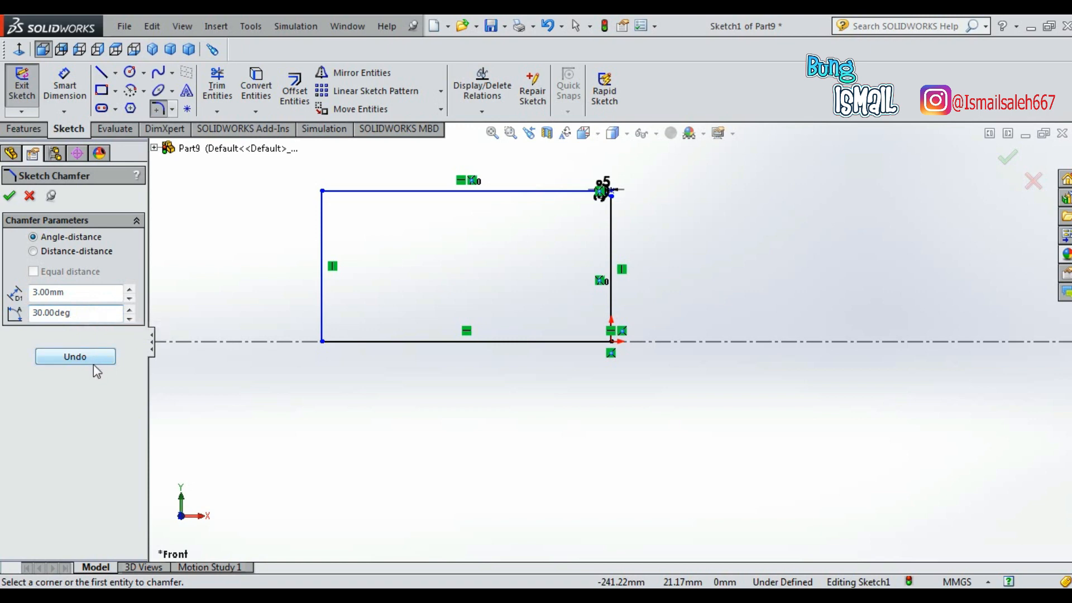
pyautogui.click(75, 357)
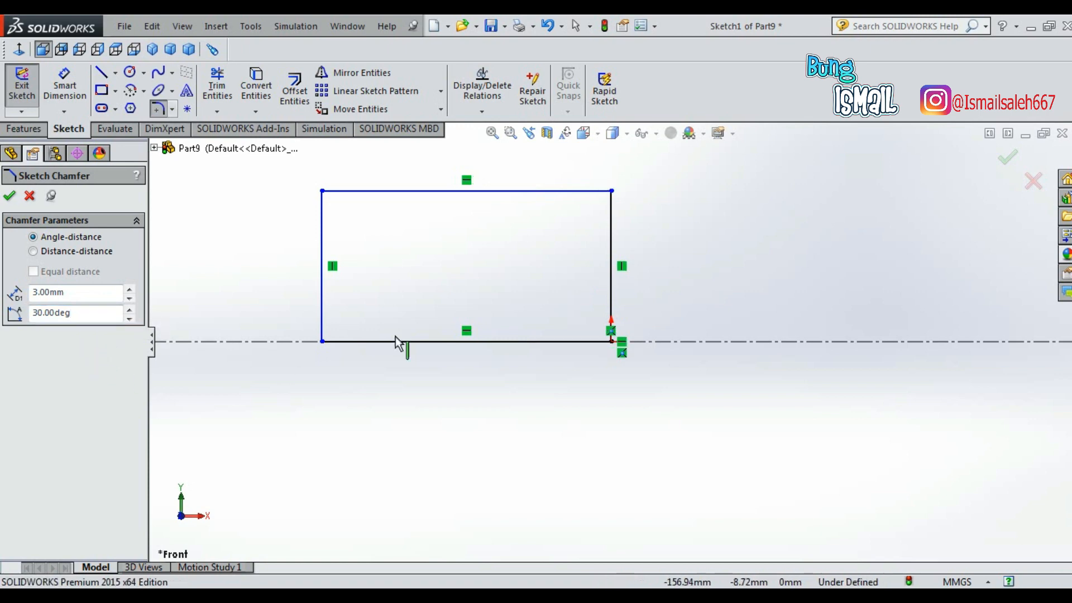
# Chamfer the rectangle's upper-right corner with a 3 mm distance and a 30-degree angle.
pyautogui.click(562, 191)
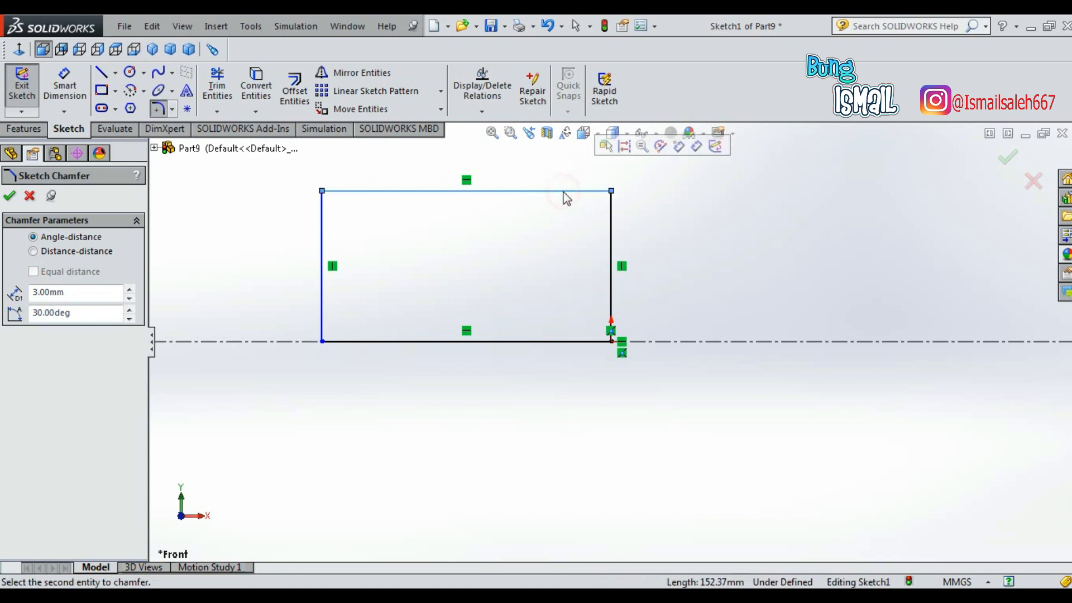
pyautogui.click(611, 229)
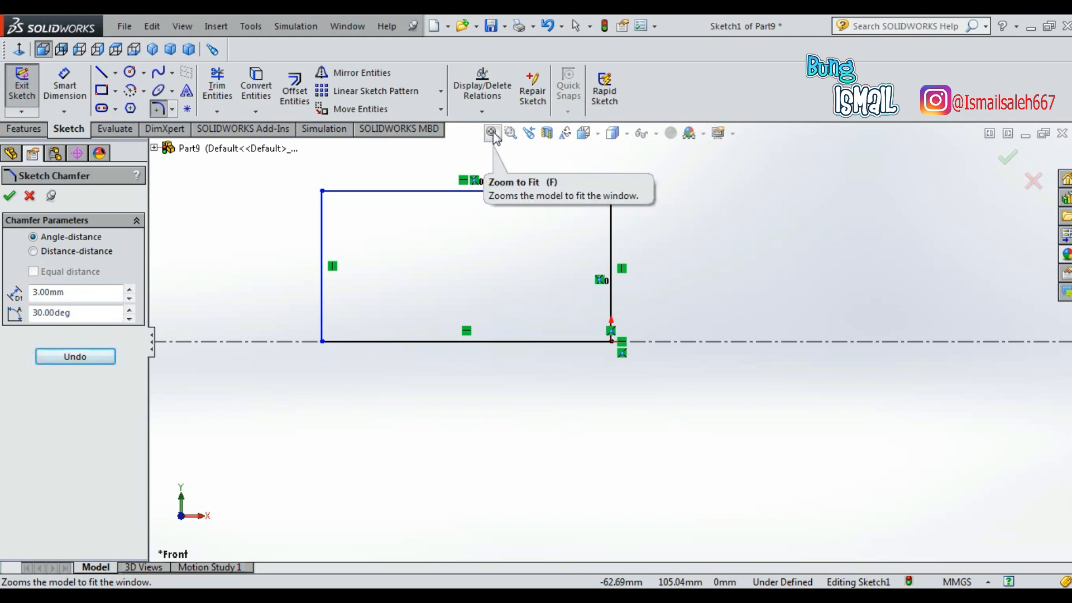
pyautogui.click(509, 133)
pyautogui.moveTo(558, 161)
pyautogui.mouseDown()
pyautogui.moveTo(675, 242)
pyautogui.moveTo(700, 282)
pyautogui.mouseUp()
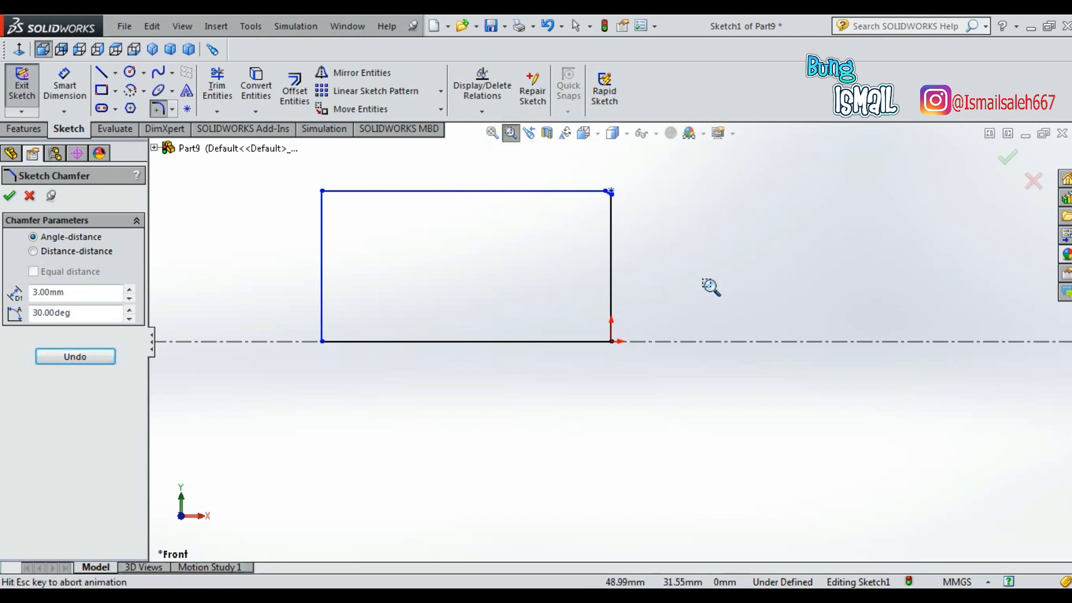
pyautogui.click(492, 134)
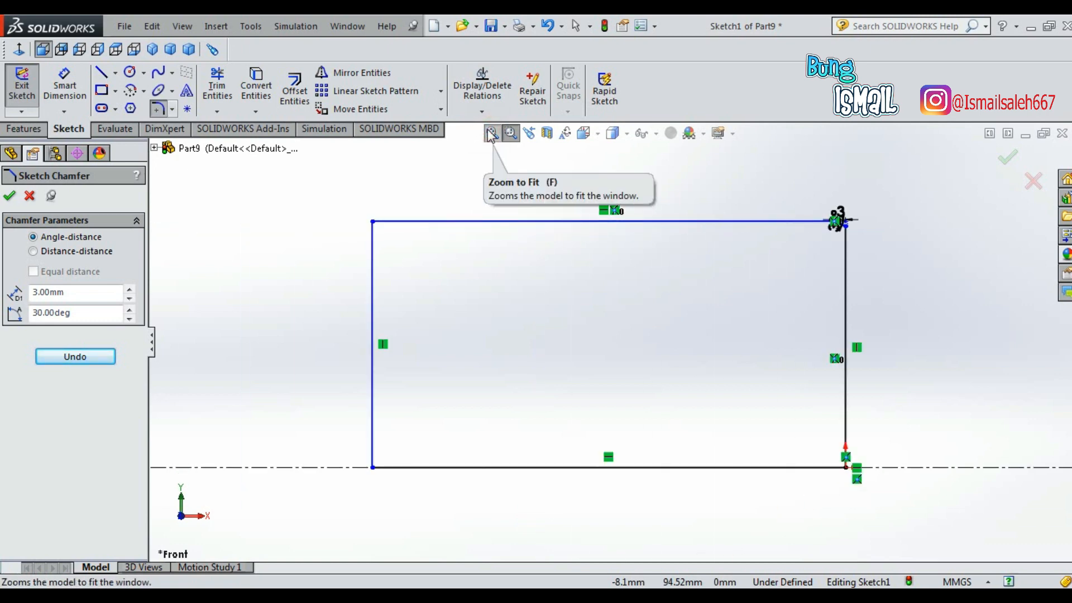
pyautogui.click(9, 196)
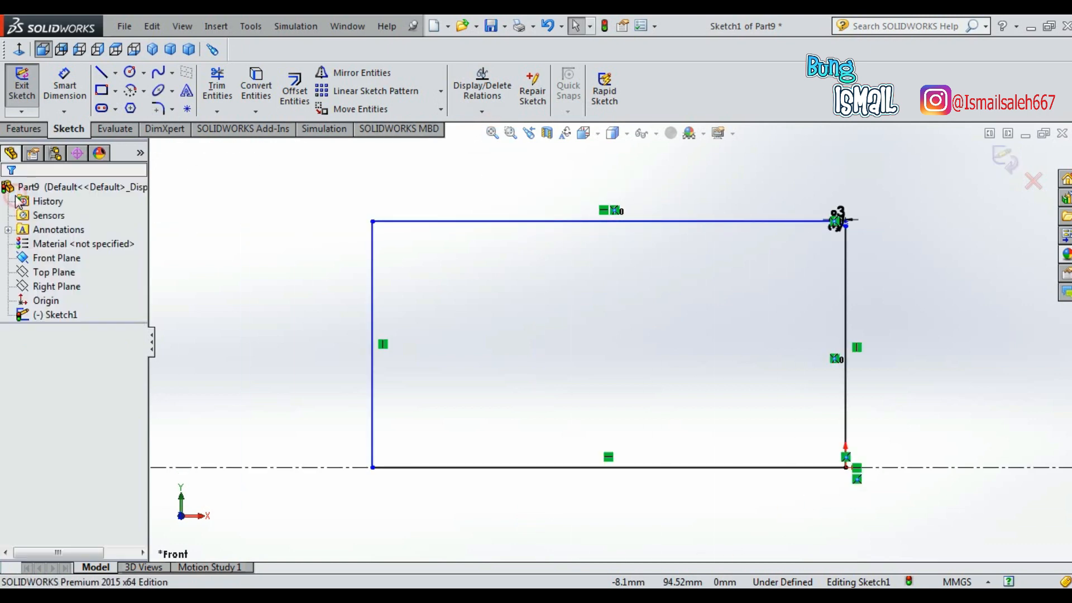
# Round the rectangle's upper-left corner with a 3 mm sketch fillet.
pyautogui.click(172, 109)
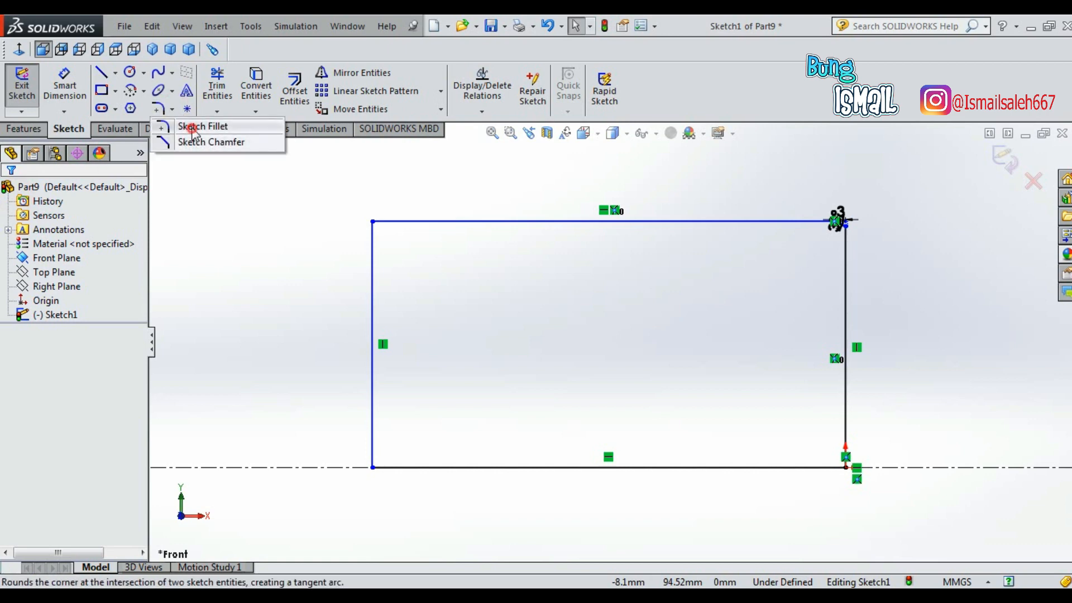
pyautogui.click(188, 127)
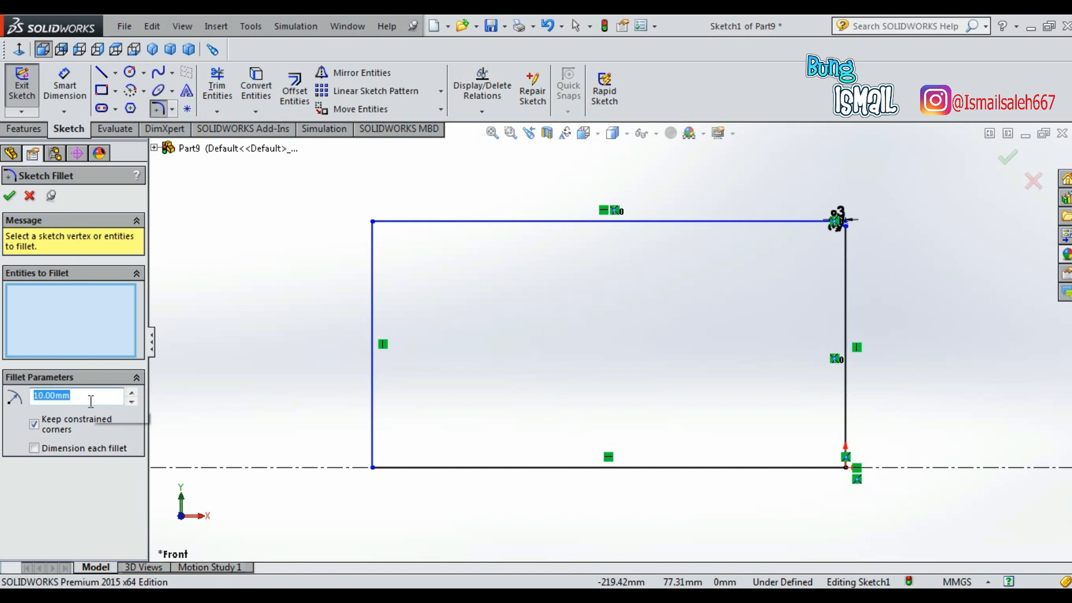
pyautogui.press('BackSpace')
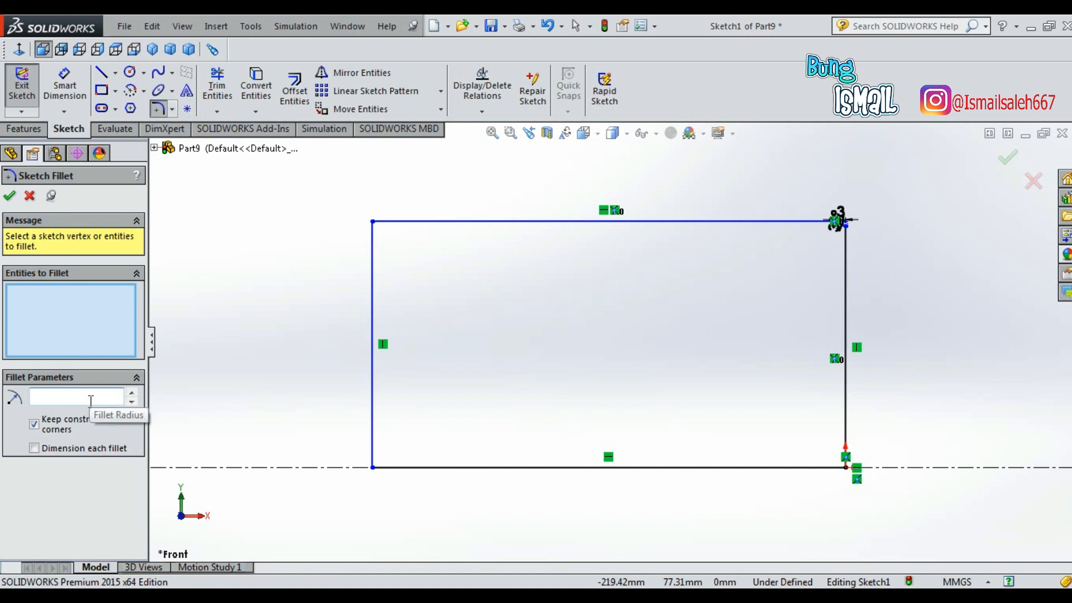
pyautogui.write('3')
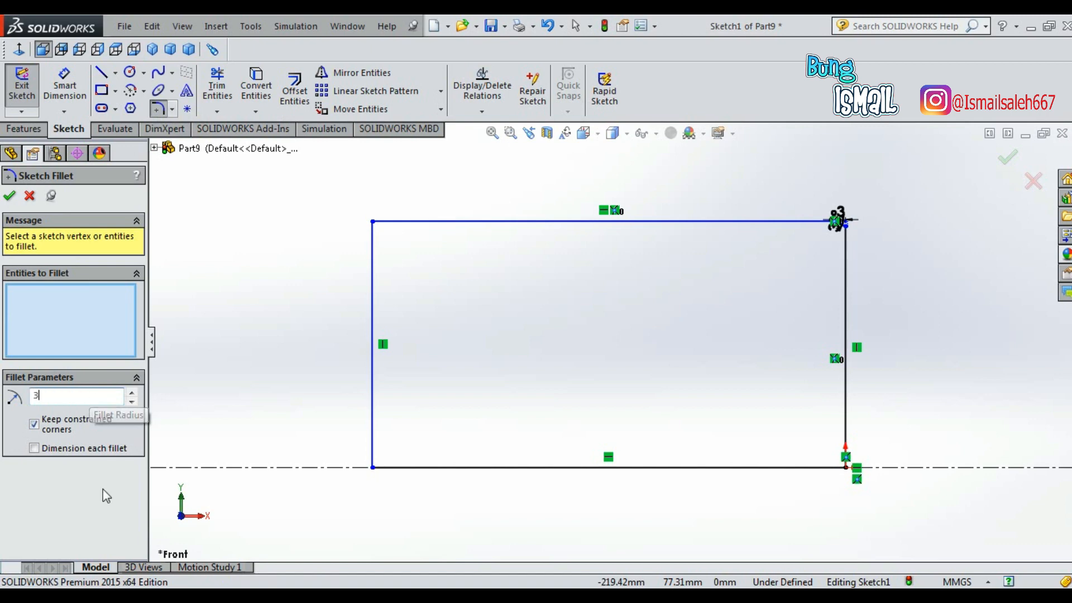
pyautogui.press('Return')
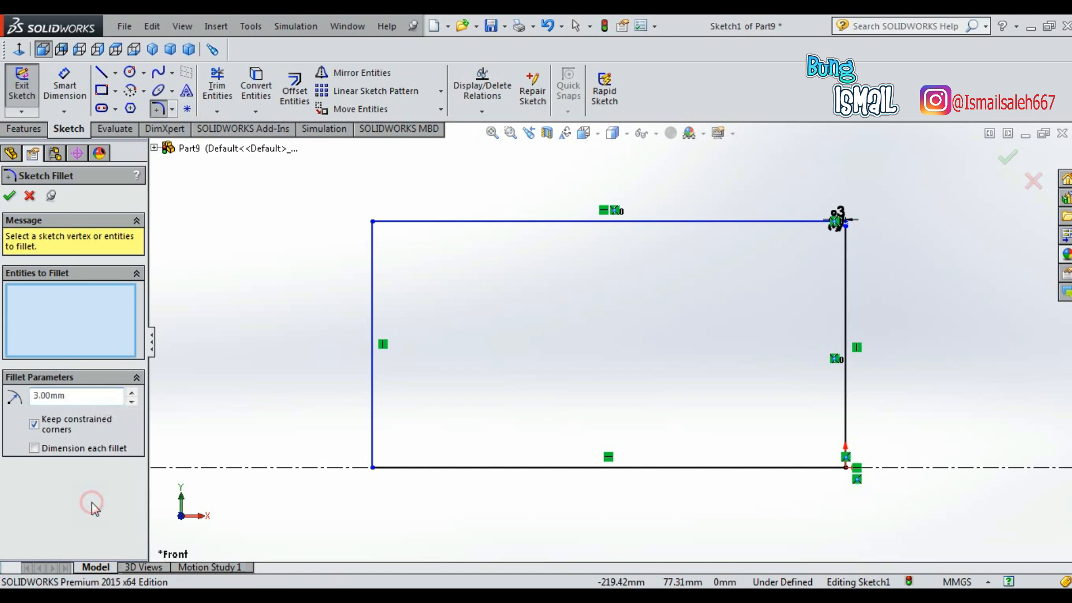
pyautogui.click(469, 221)
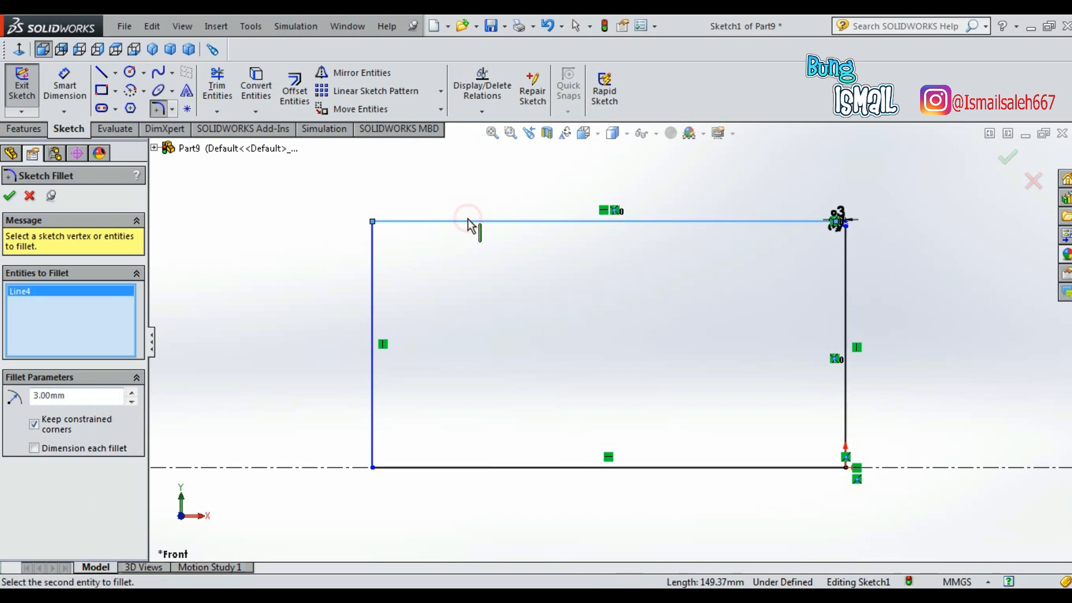
pyautogui.click(374, 255)
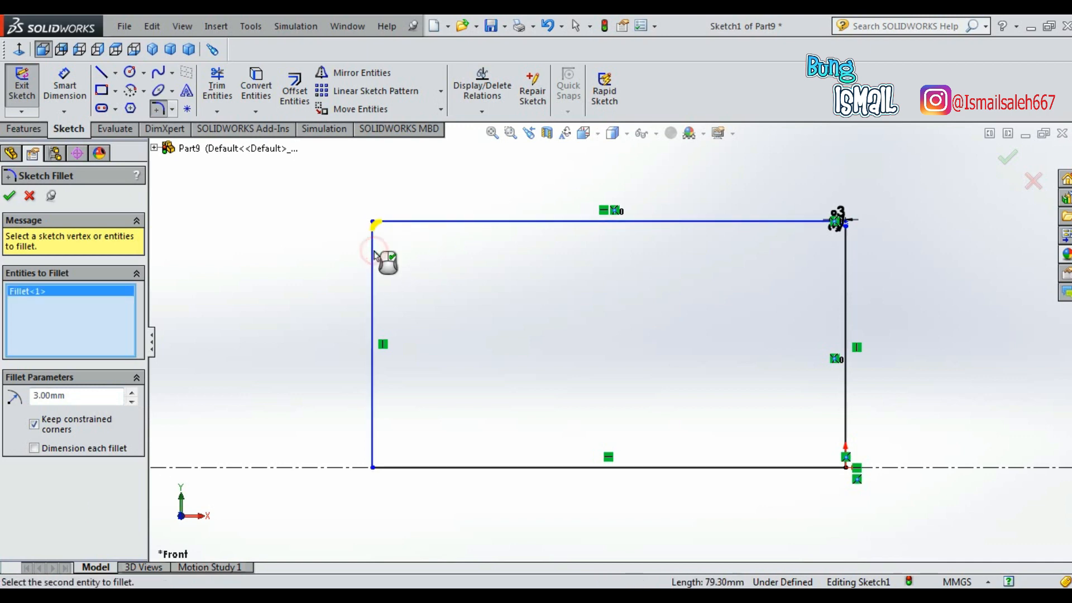
pyautogui.click(9, 196)
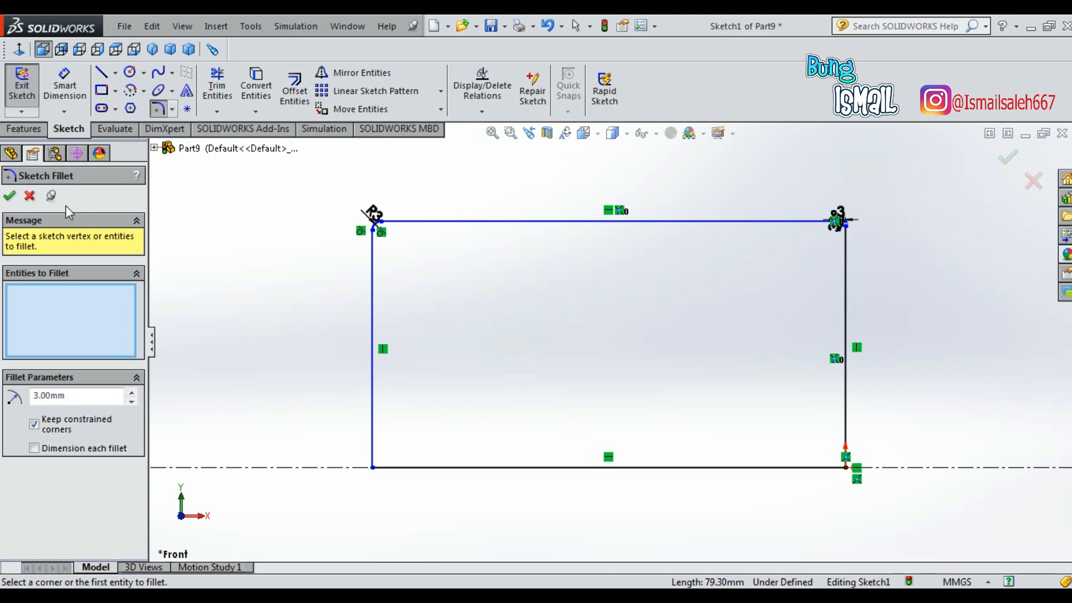
pyautogui.click(9, 197)
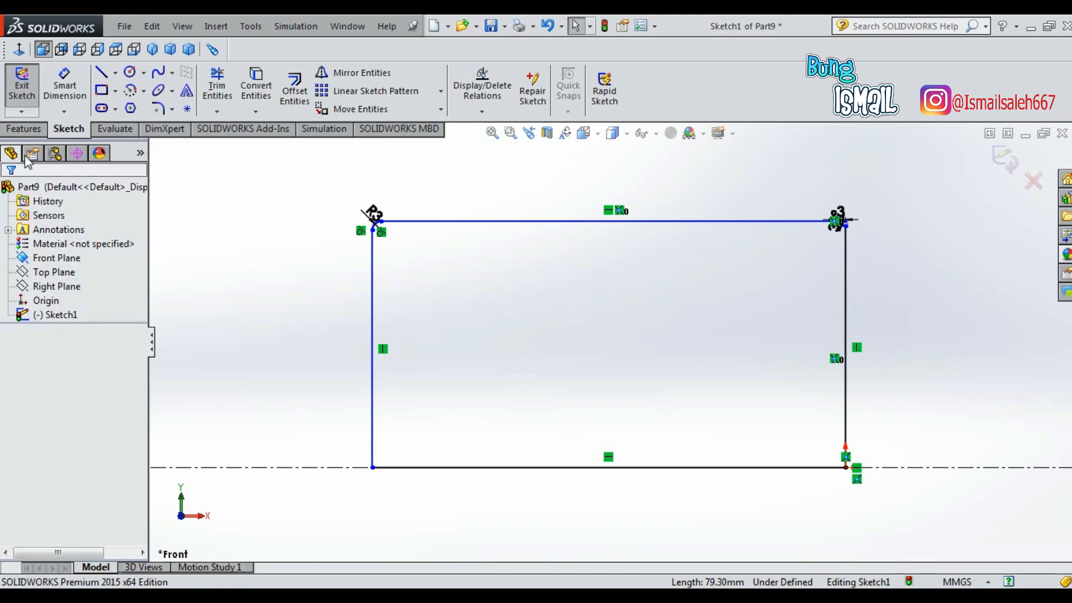
# Dimension the width between the profile's two vertical sides as 18 mm and move the dimension closer to the upper edge.
pyautogui.click(72, 88)
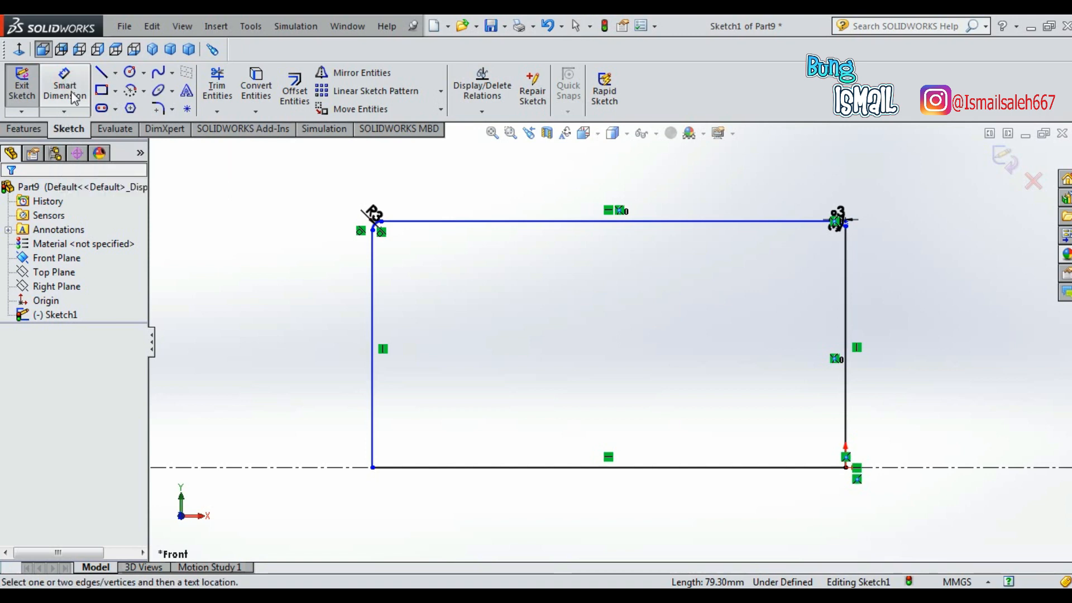
pyautogui.click(373, 311)
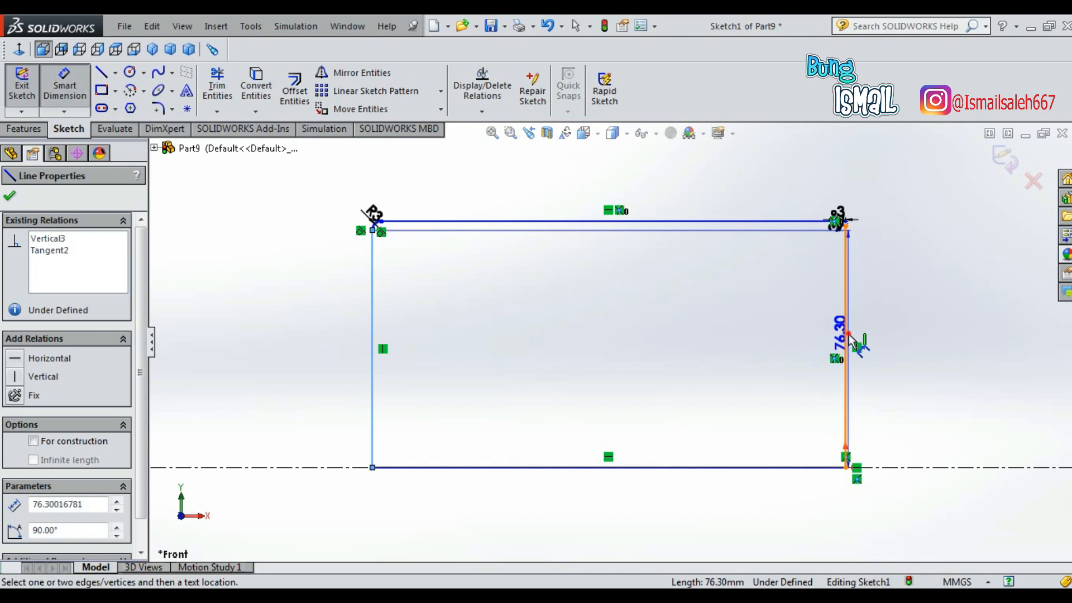
pyautogui.click(847, 334)
pyautogui.click(612, 162)
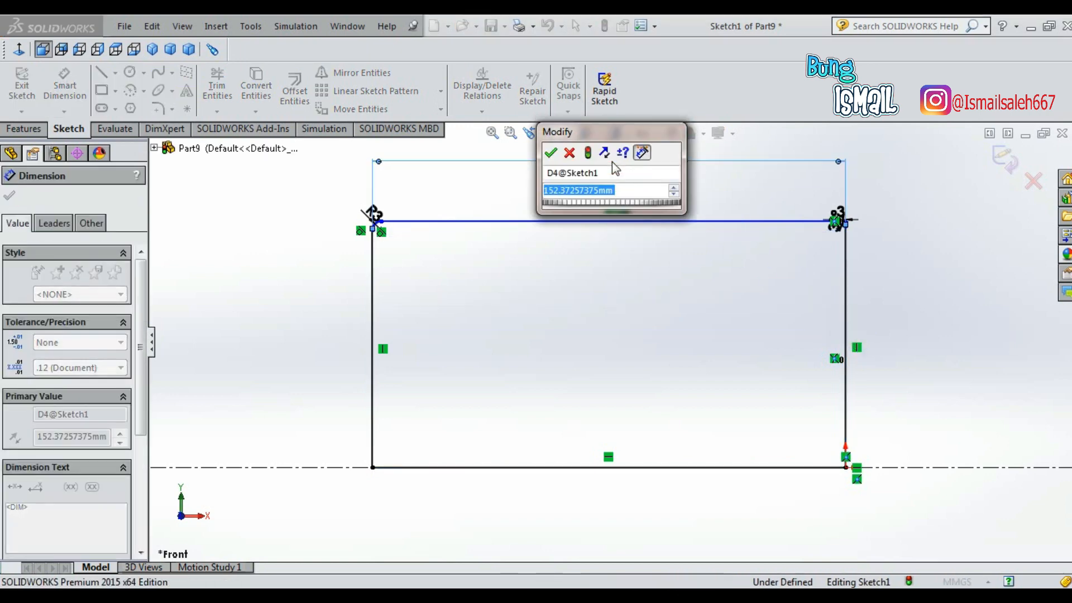
pyautogui.write('18mm')
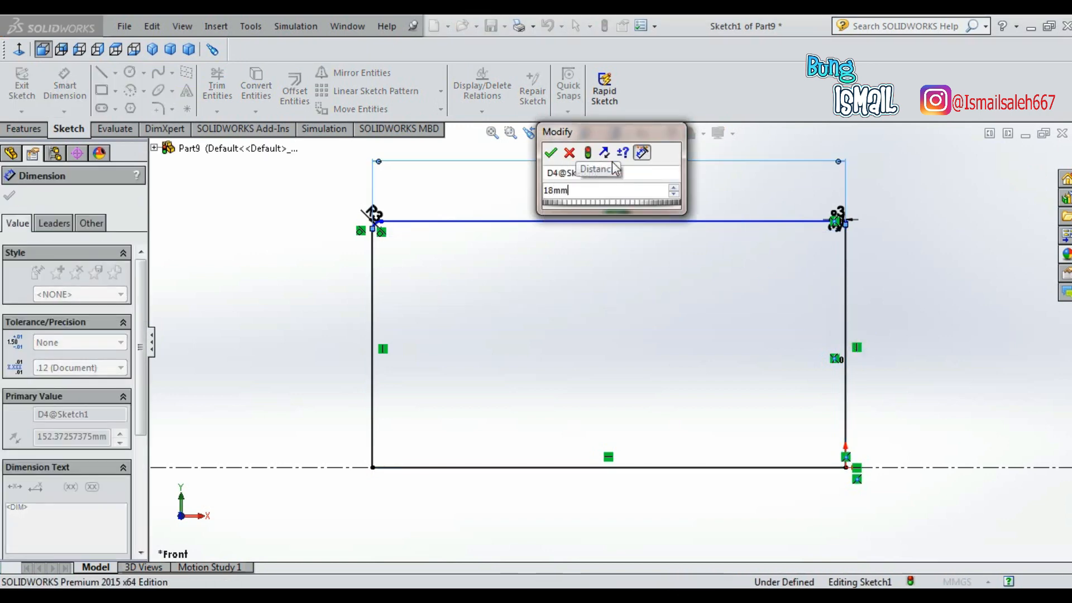
pyautogui.press('Return')
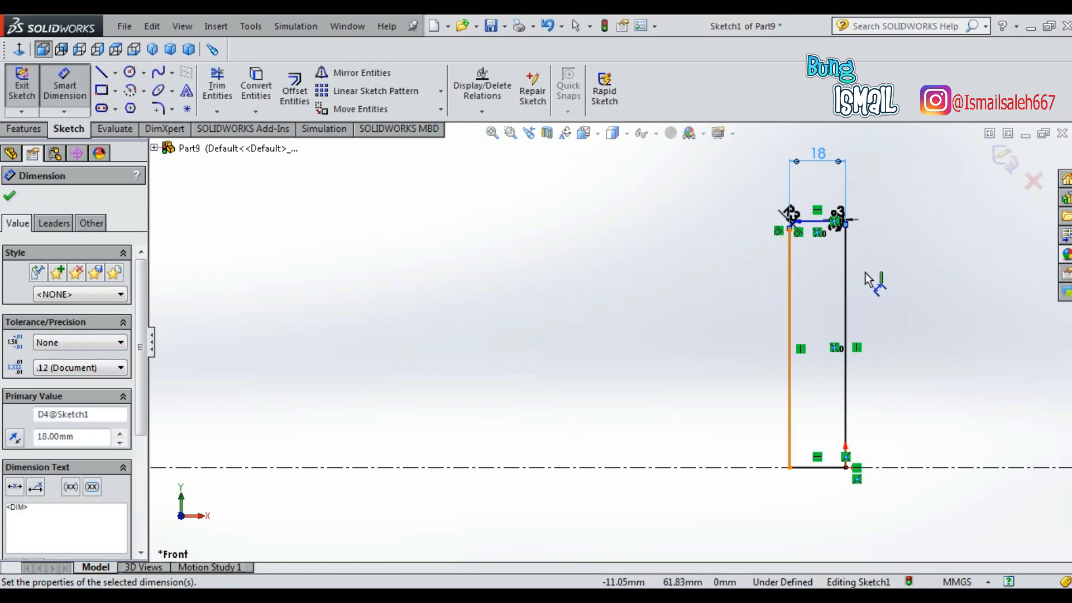
pyautogui.scroll(-2, 891, 269)
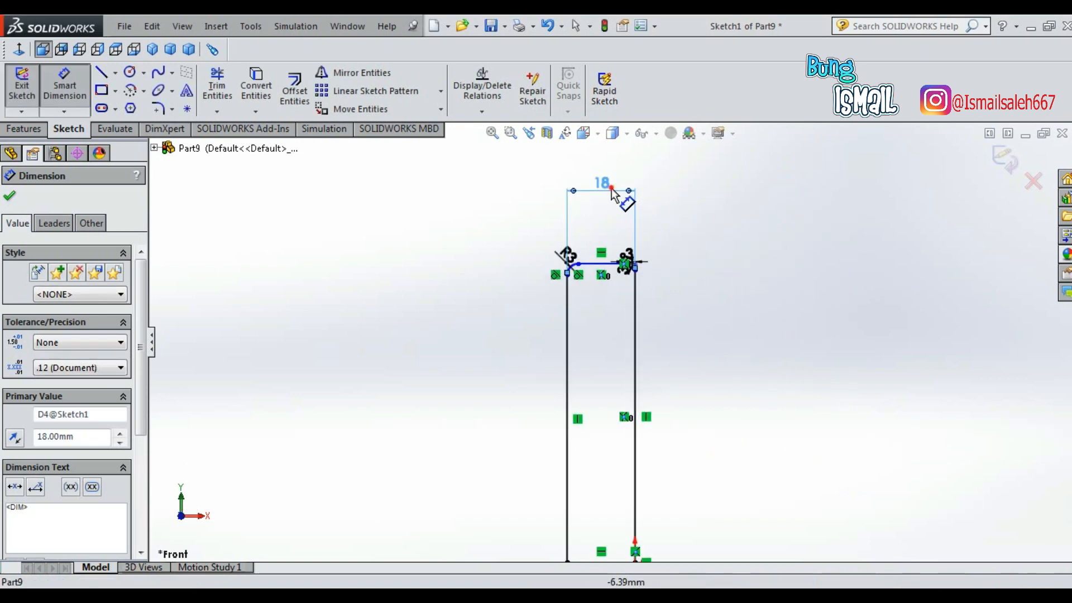
pyautogui.moveTo(617, 190); pyautogui.dragTo(608, 229)
pyautogui.scroll(2, 705, 317)
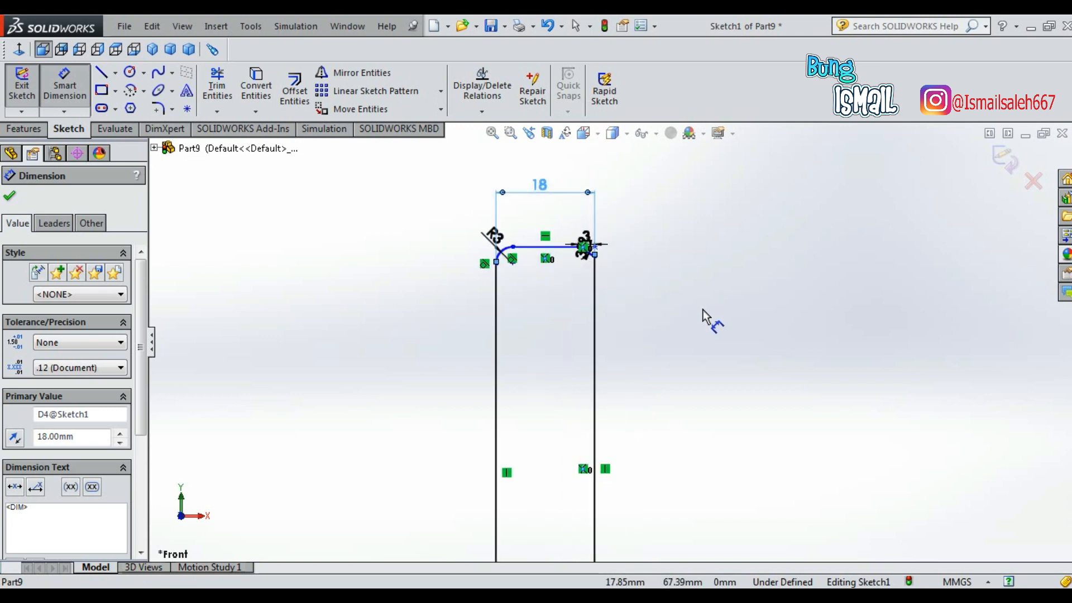
pyautogui.click(9, 196)
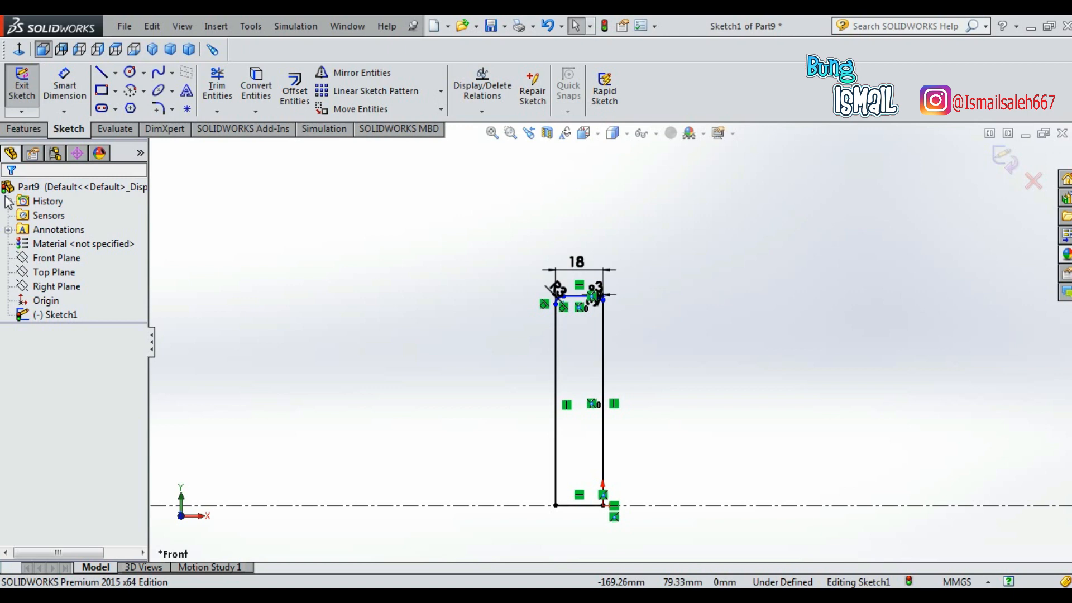
# Add a 12 mm diameter dimension from the profile's upper edge across the horizontal centerline.
pyautogui.click(64, 83)
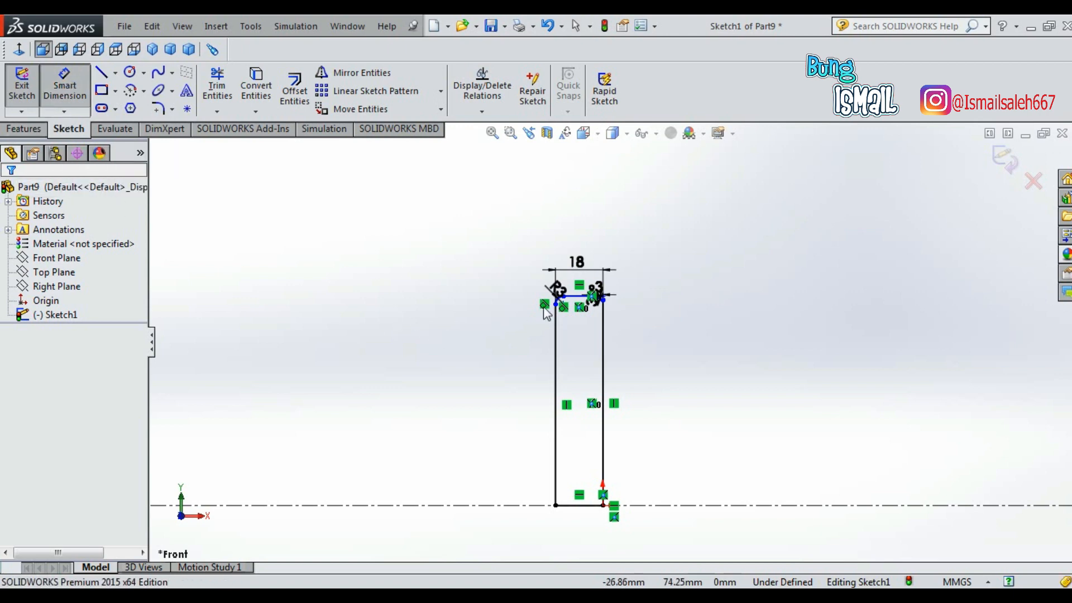
pyautogui.click(580, 299)
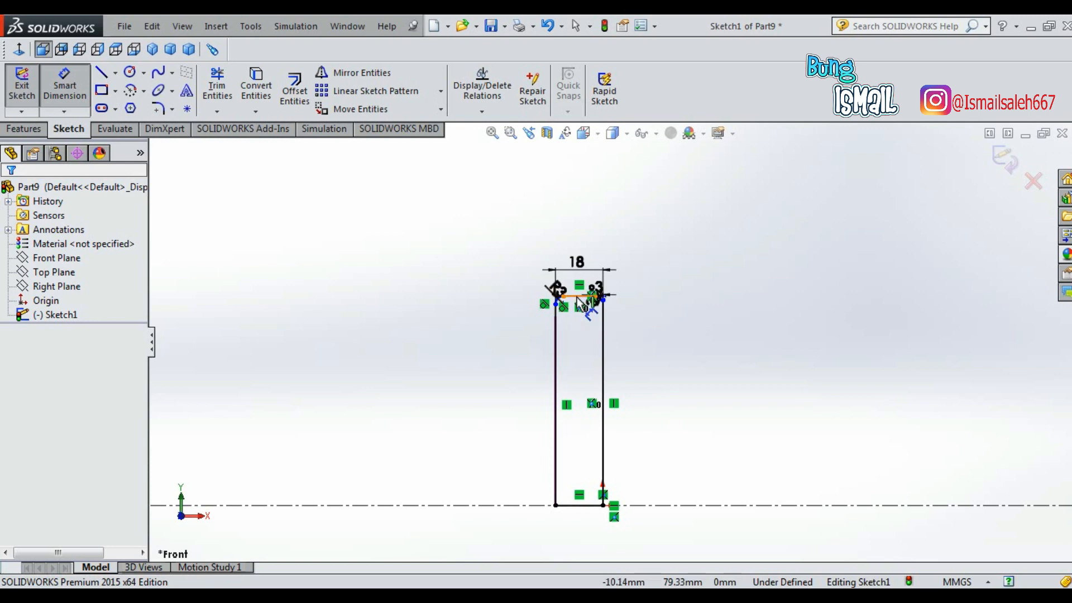
pyautogui.moveTo(581, 304); pyautogui.dragTo(492, 514)
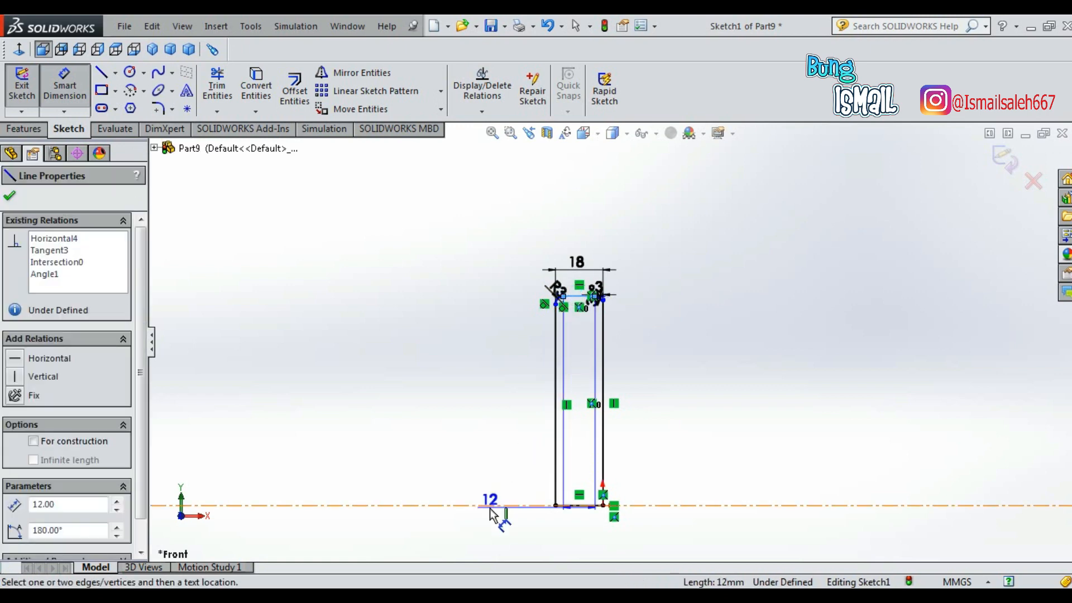
pyautogui.click(484, 506)
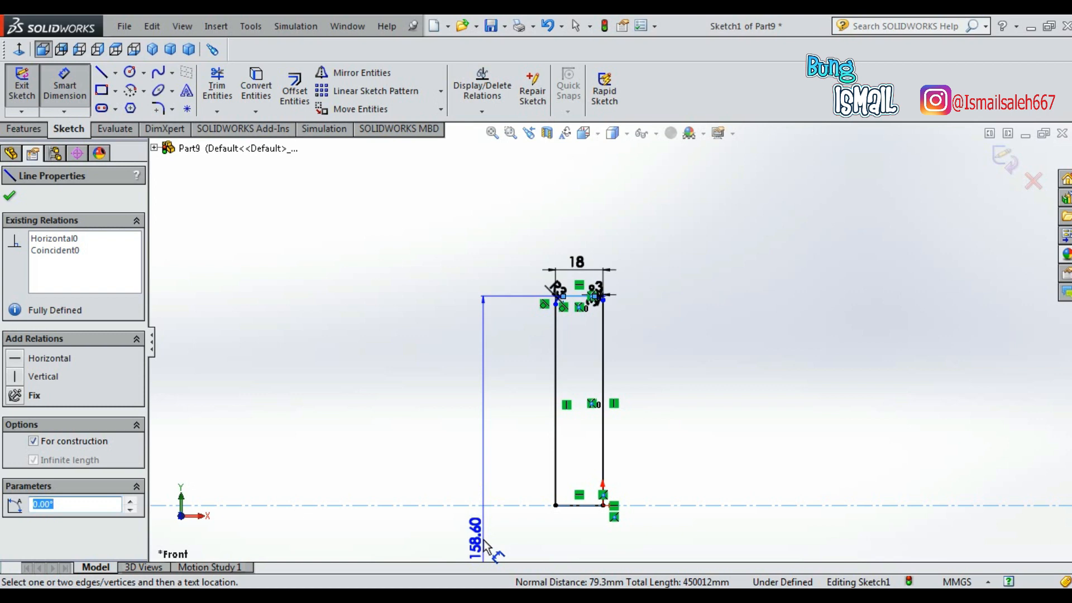
pyautogui.click(485, 543)
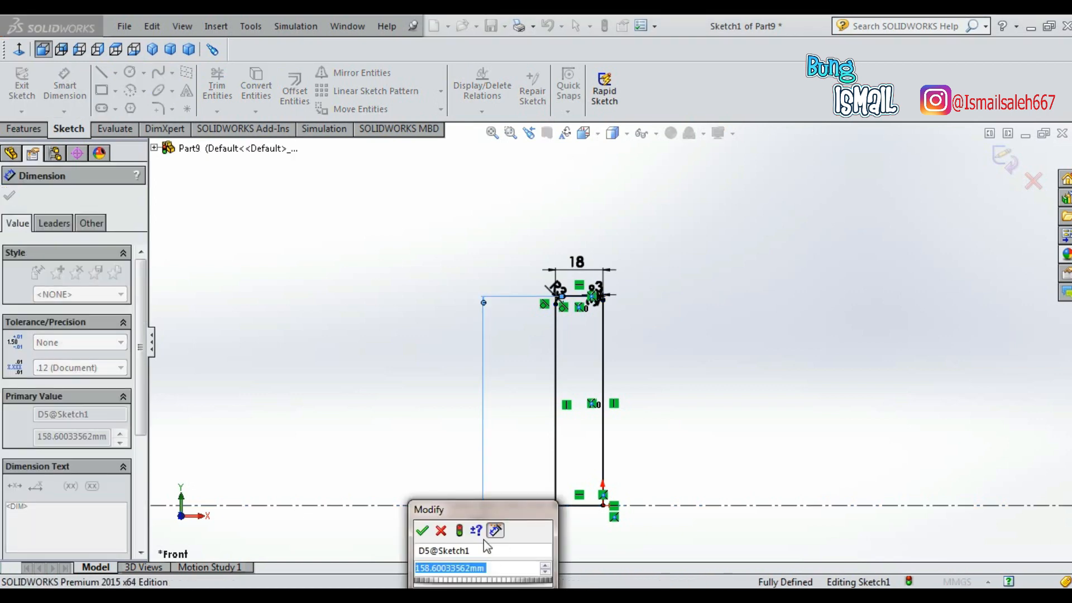
pyautogui.write('12mm')
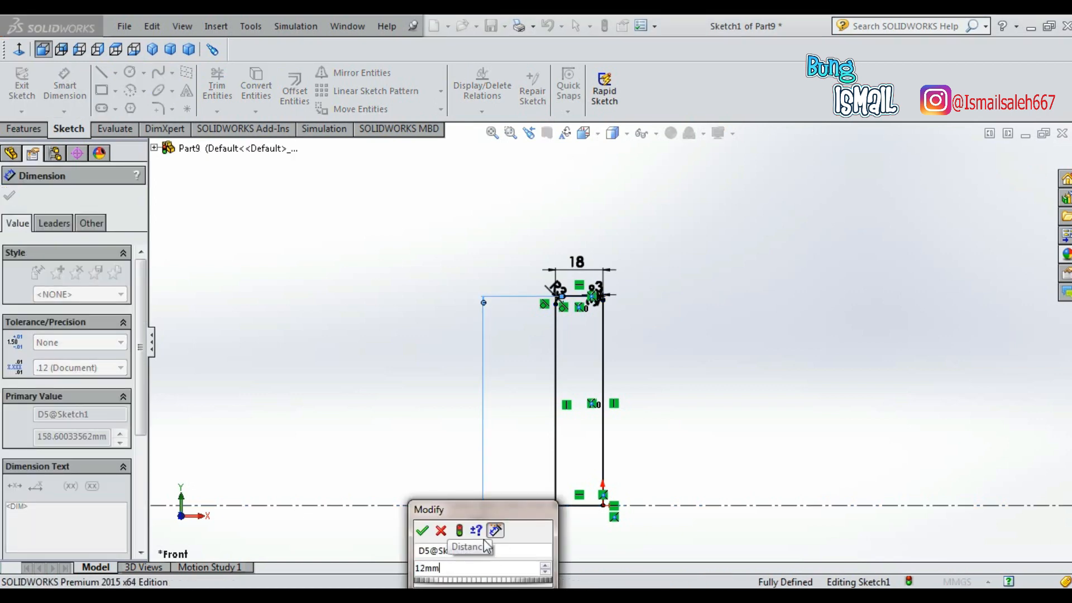
pyautogui.press('Return')
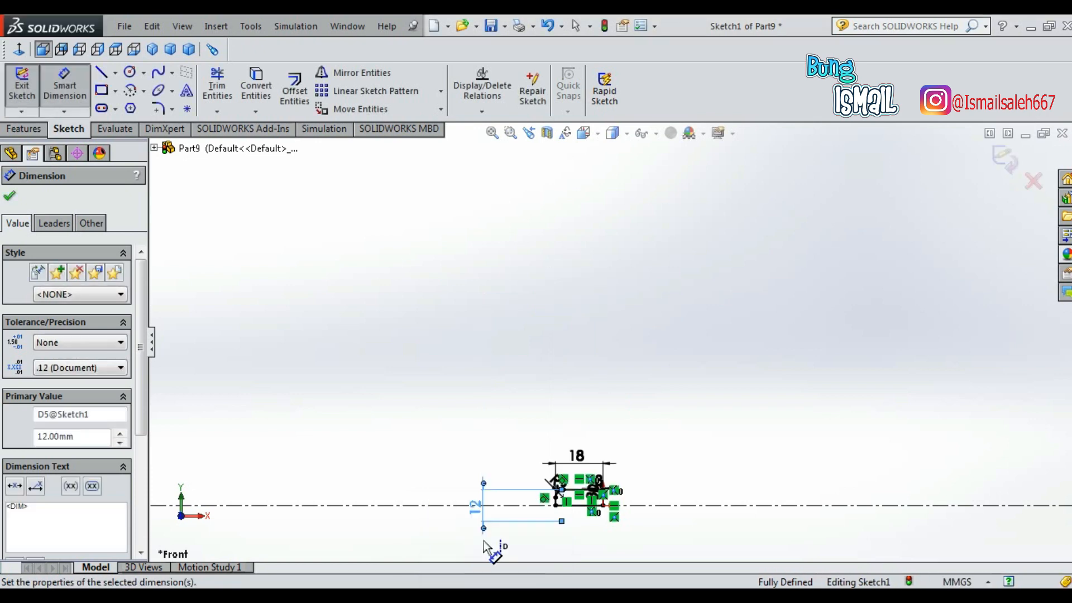
# Move the 12 mm diameter dimension closer to the profile and exit the sketch.
pyautogui.scroll(-2, 554, 538)
pyautogui.scroll(2, 559, 530)
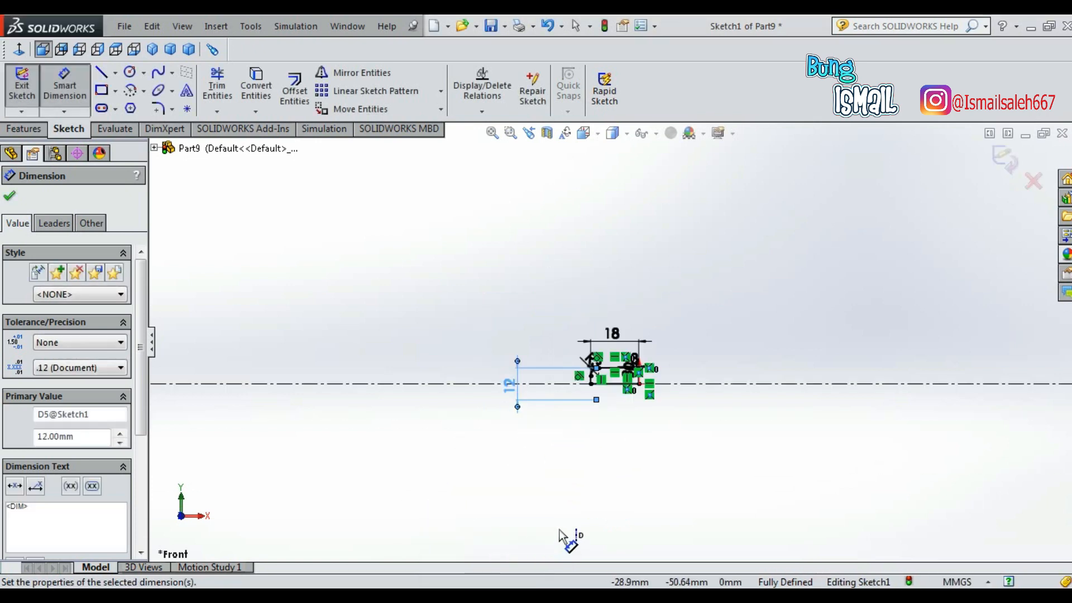
pyautogui.scroll(-1, 560, 530)
pyautogui.scroll(-3, 667, 420)
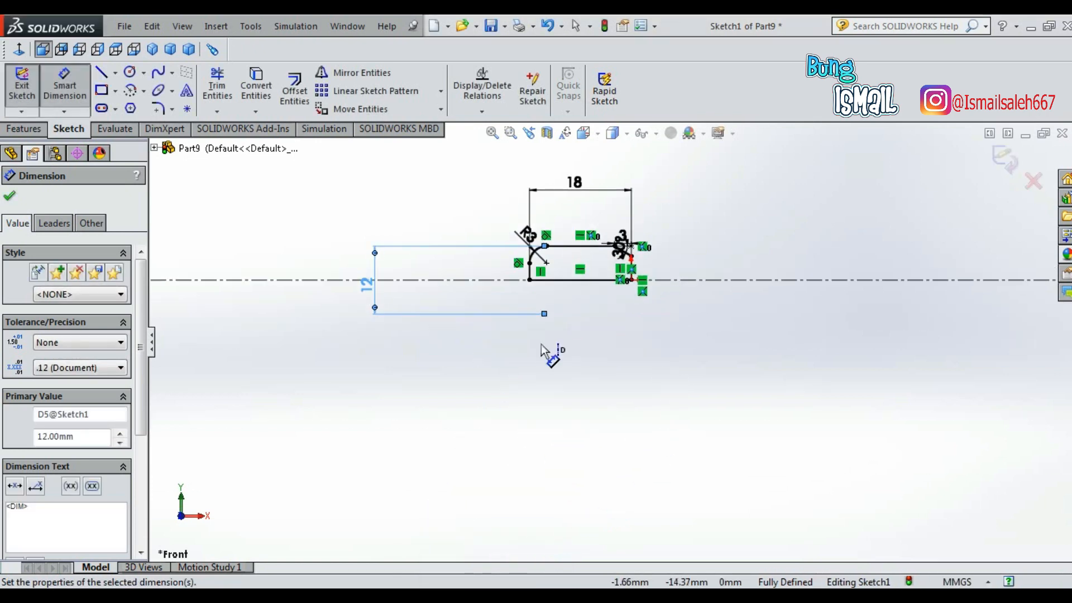
pyautogui.moveTo(366, 306); pyautogui.dragTo(491, 297)
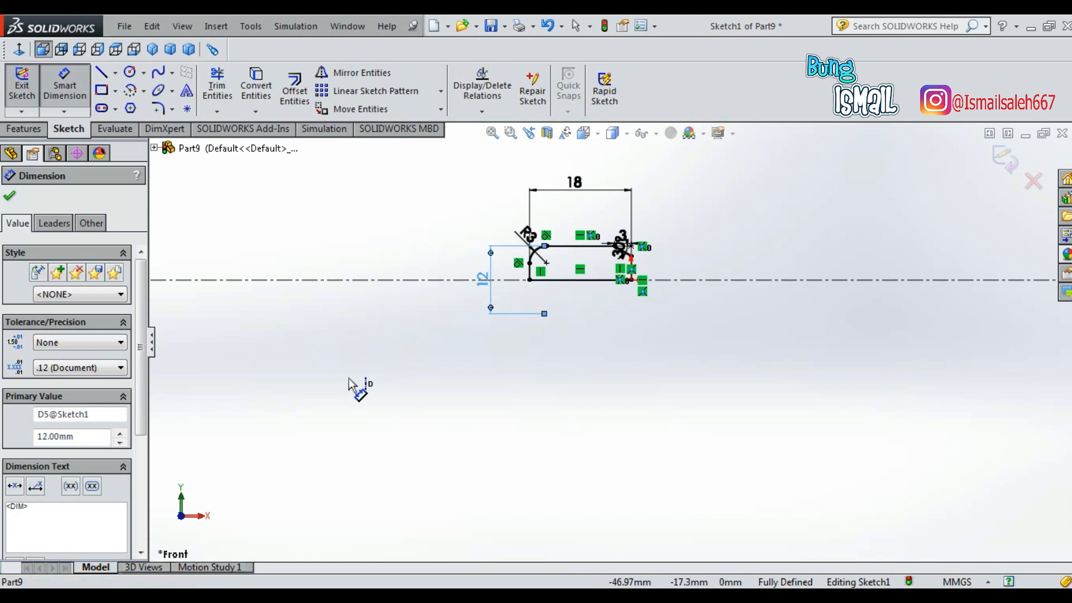
pyautogui.click(9, 195)
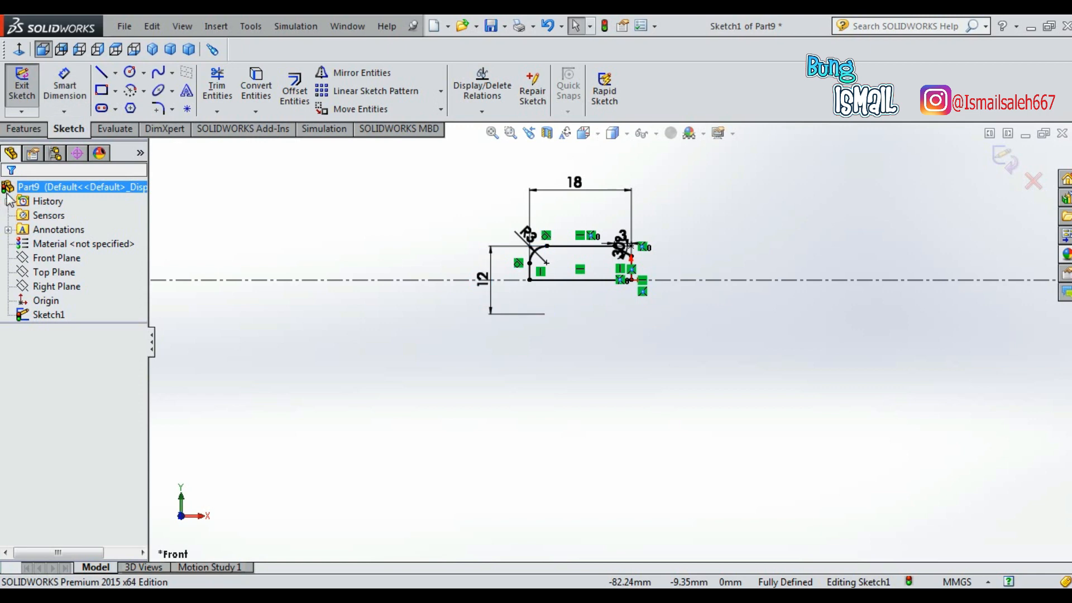
pyautogui.click(21, 98)
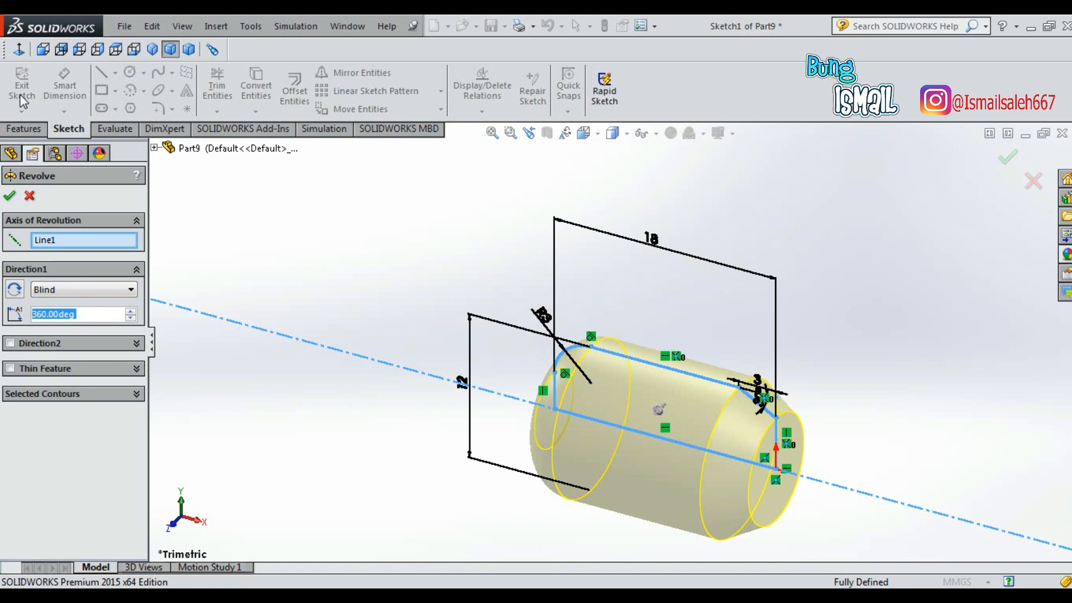
# Try revolving the profile 180 degrees about the centerline.
pyautogui.click(92, 241)
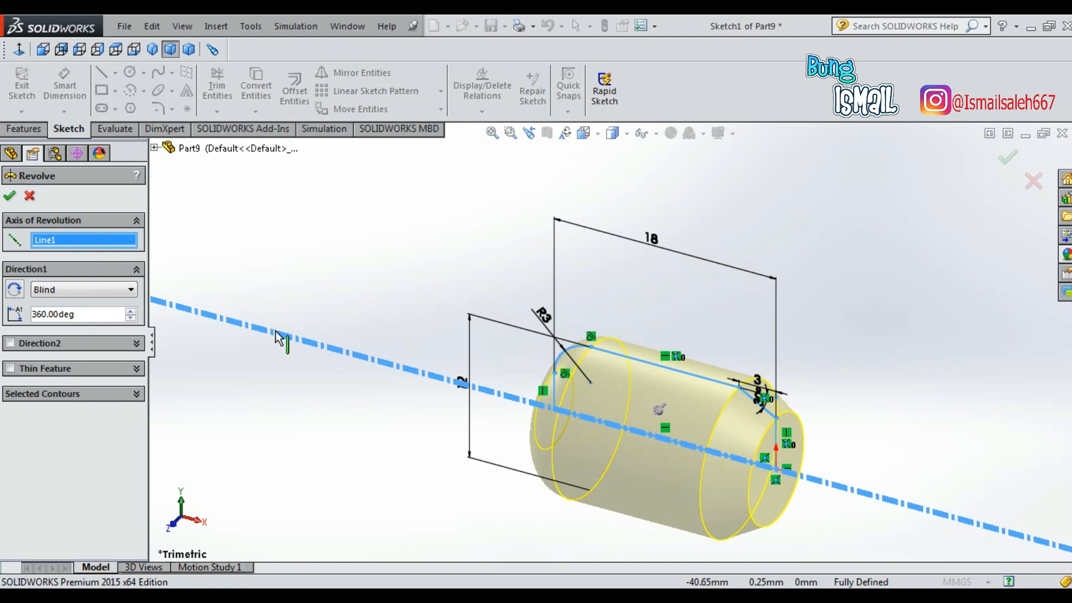
pyautogui.moveTo(90, 314); pyautogui.dragTo(32, 329)
pyautogui.write('180')
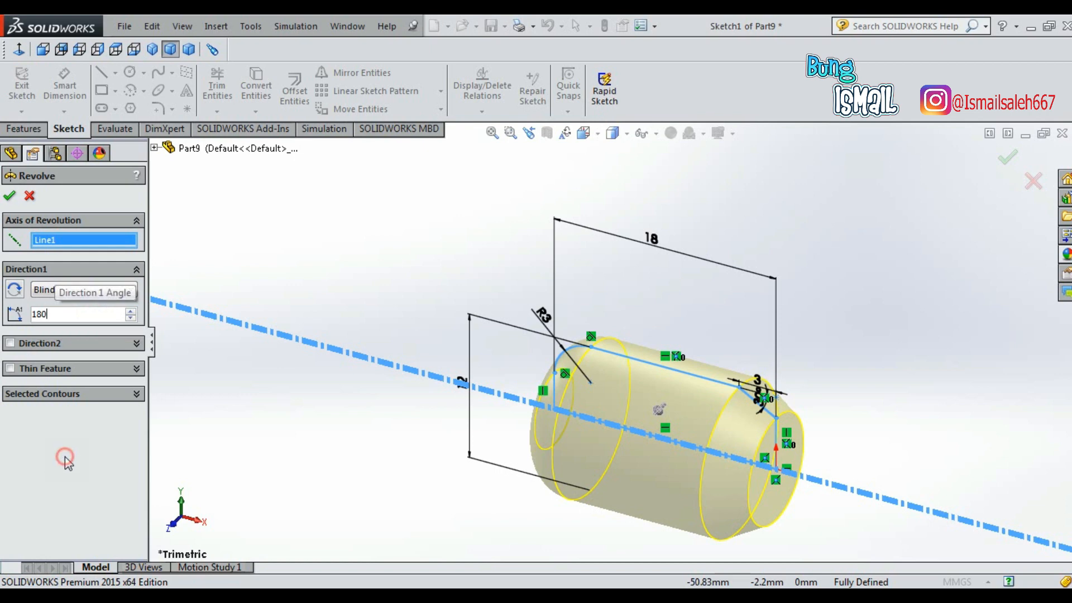
pyautogui.click(80, 244)
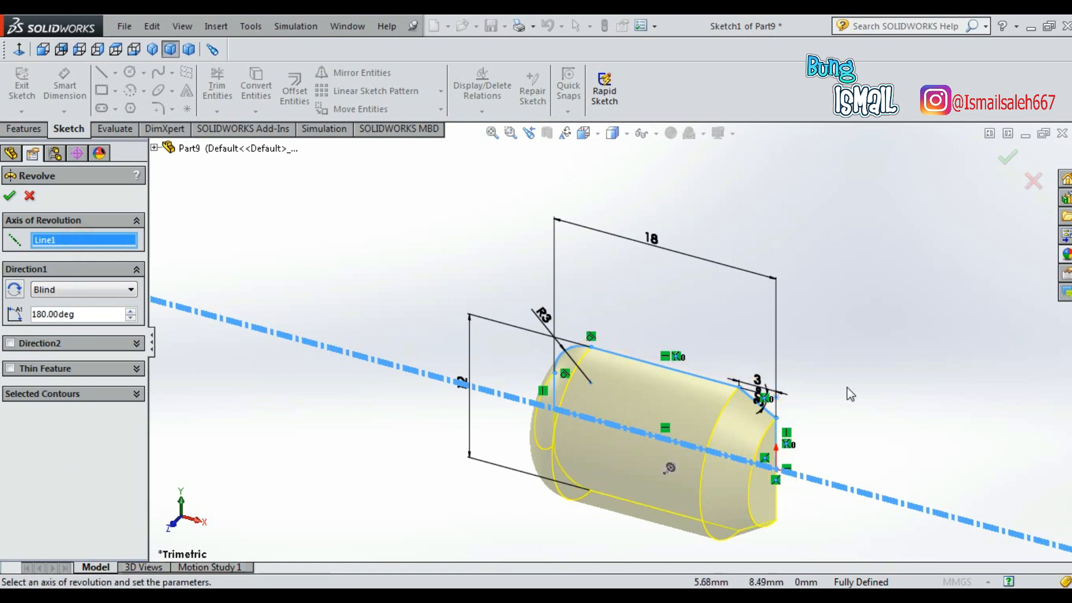
pyautogui.moveTo(850, 389)
pyautogui.mouseDown(button='middle')
pyautogui.moveTo(785, 387)
pyautogui.moveTo(761, 402)
pyautogui.moveTo(772, 411)
pyautogui.moveTo(824, 385)
pyautogui.moveTo(753, 397)
pyautogui.moveTo(765, 407)
pyautogui.moveTo(835, 388)
pyautogui.moveTo(839, 397)
pyautogui.mouseUp(button='middle')
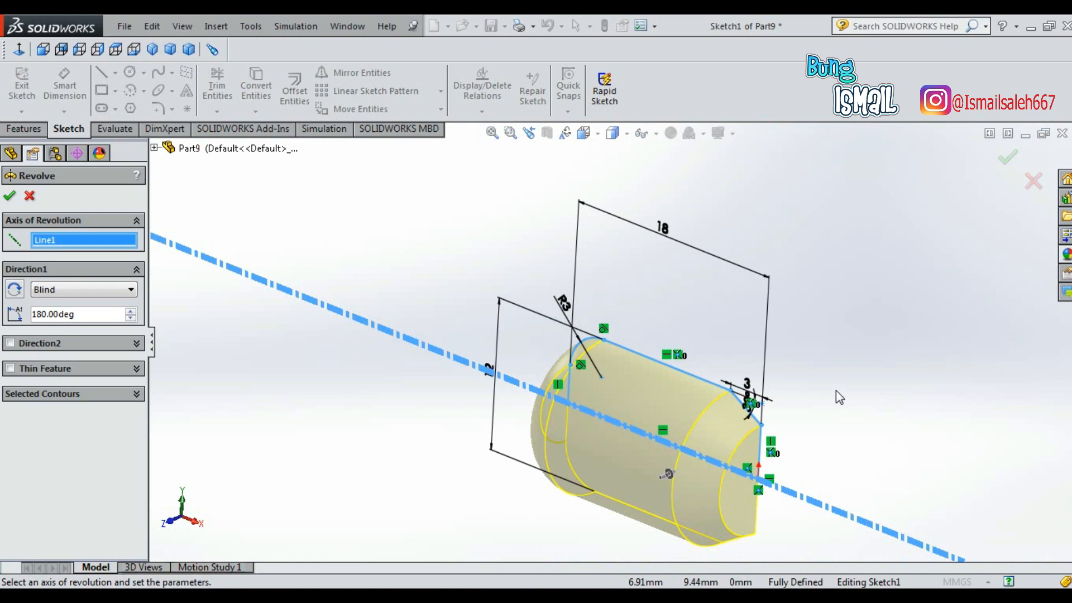
# Revolve the profile 360 degrees into a solid, reselecting the horizontal centerline as the axis of revolution.
pyautogui.doubleClick(104, 314)
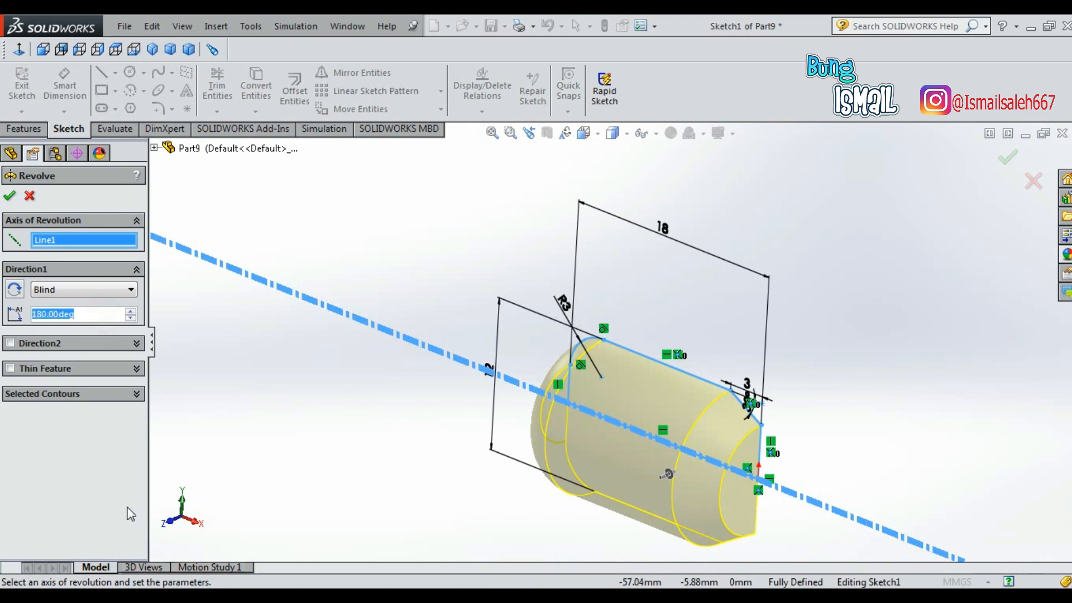
pyautogui.write('360')
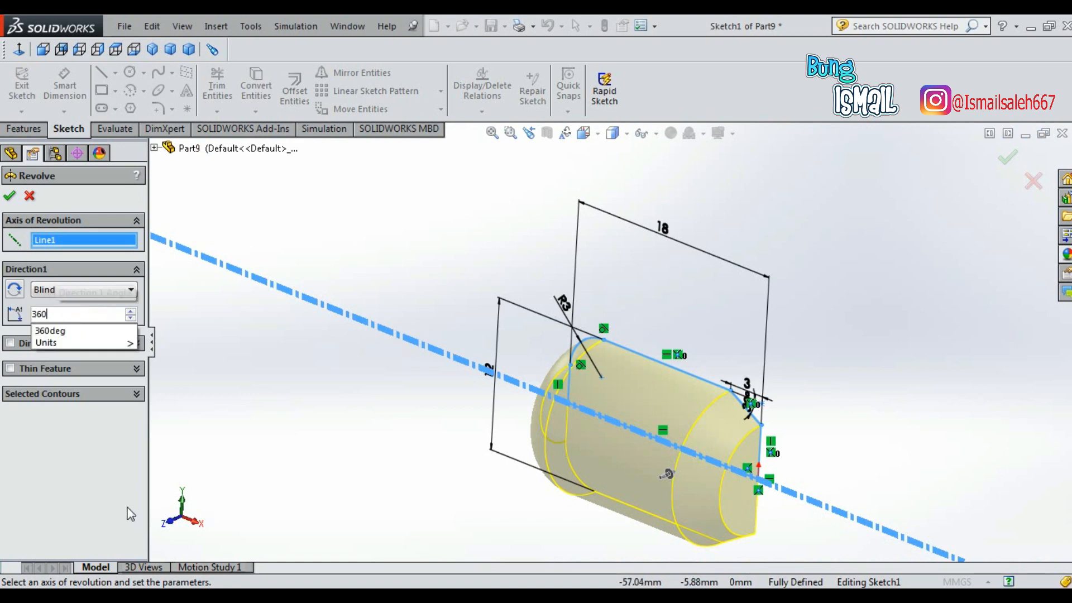
pyautogui.click(120, 481)
pyautogui.click(80, 236)
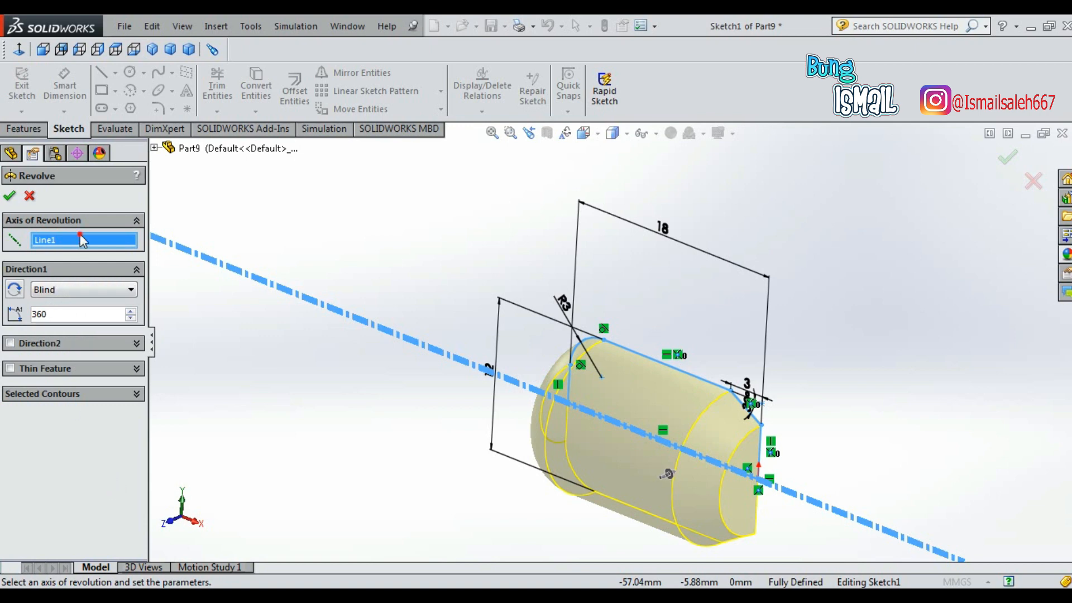
pyautogui.click(373, 326)
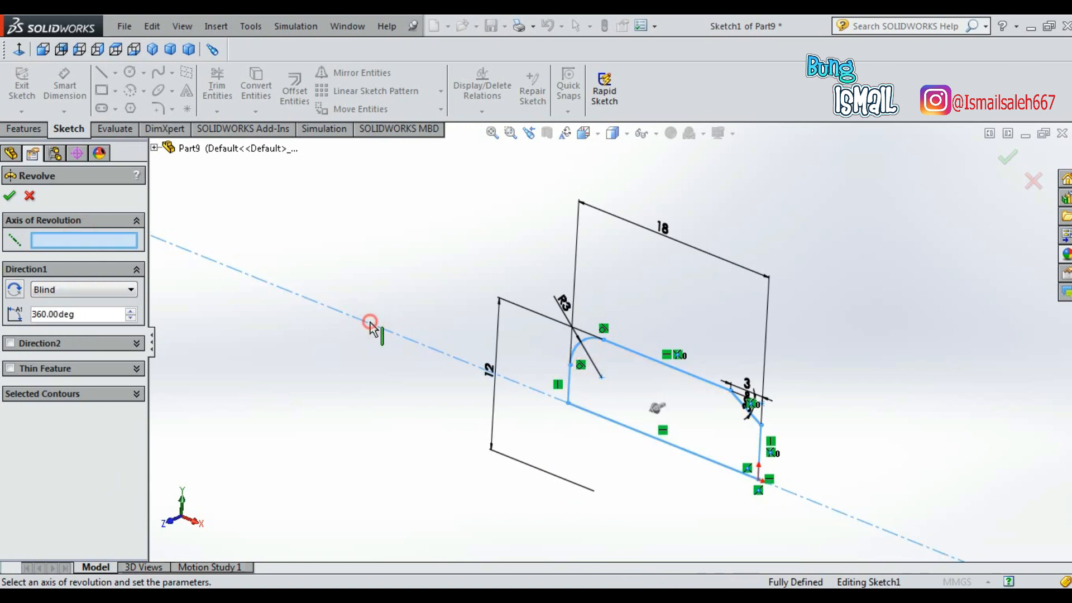
pyautogui.click(306, 304)
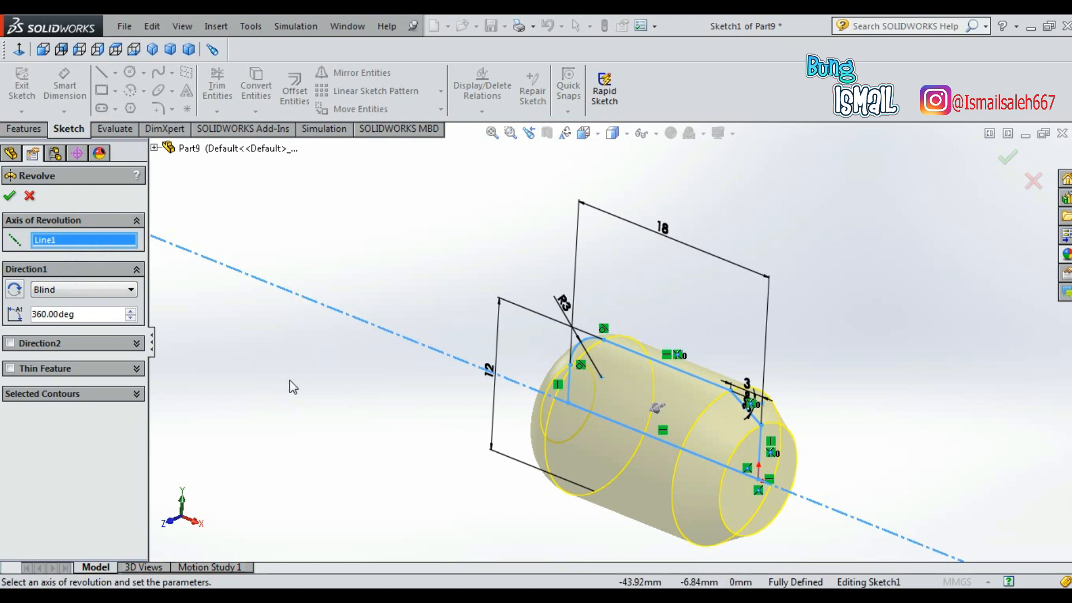
pyautogui.click(9, 198)
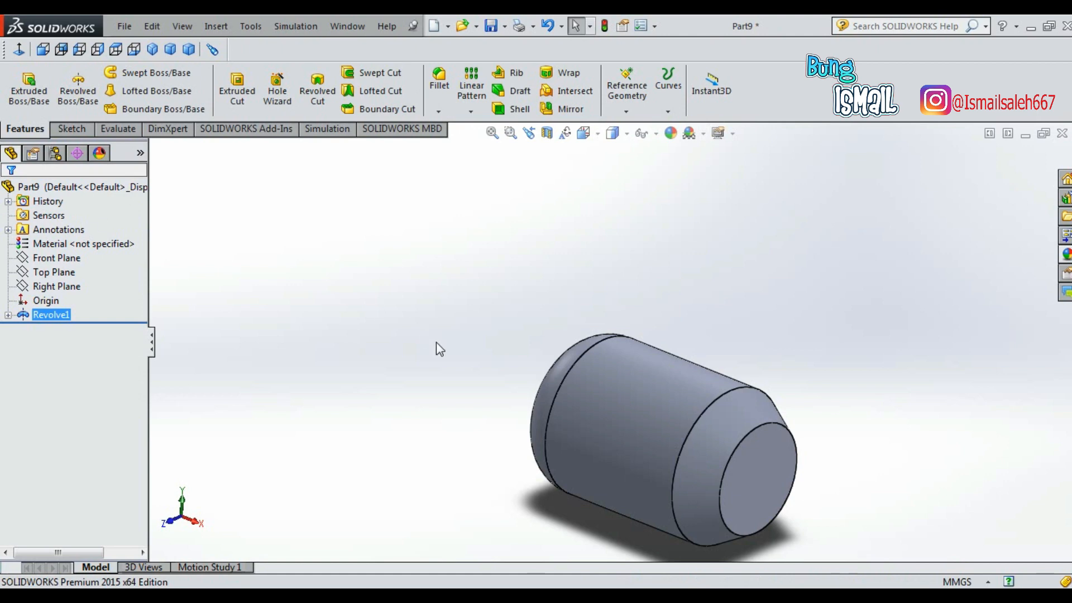
pyautogui.scroll(-1, 441, 342)
pyautogui.scroll(3, 453, 345)
pyautogui.scroll(-2, 453, 345)
pyautogui.scroll(2, 535, 394)
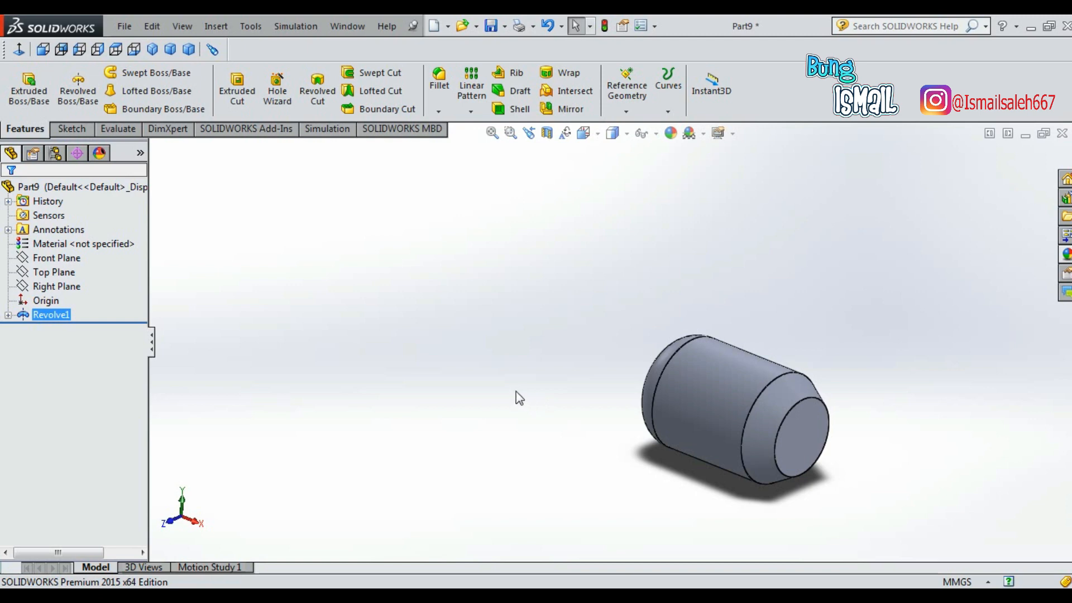
# Sketch an infinite-length vertical centerline through the origin on the Right Plane, with the view normal to it.
pyautogui.rightClick(60, 284)
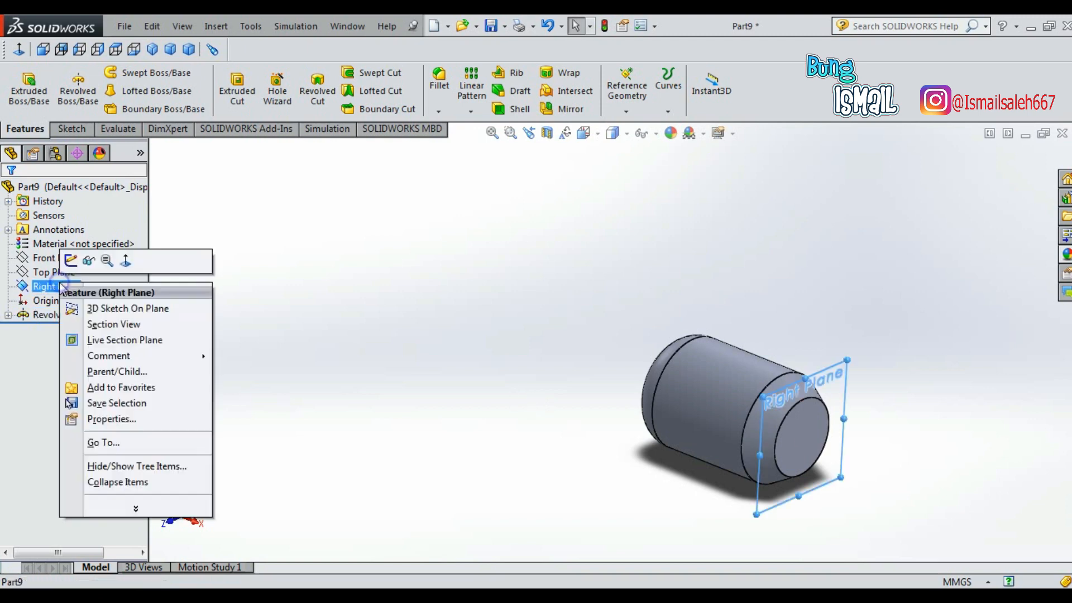
pyautogui.click(124, 262)
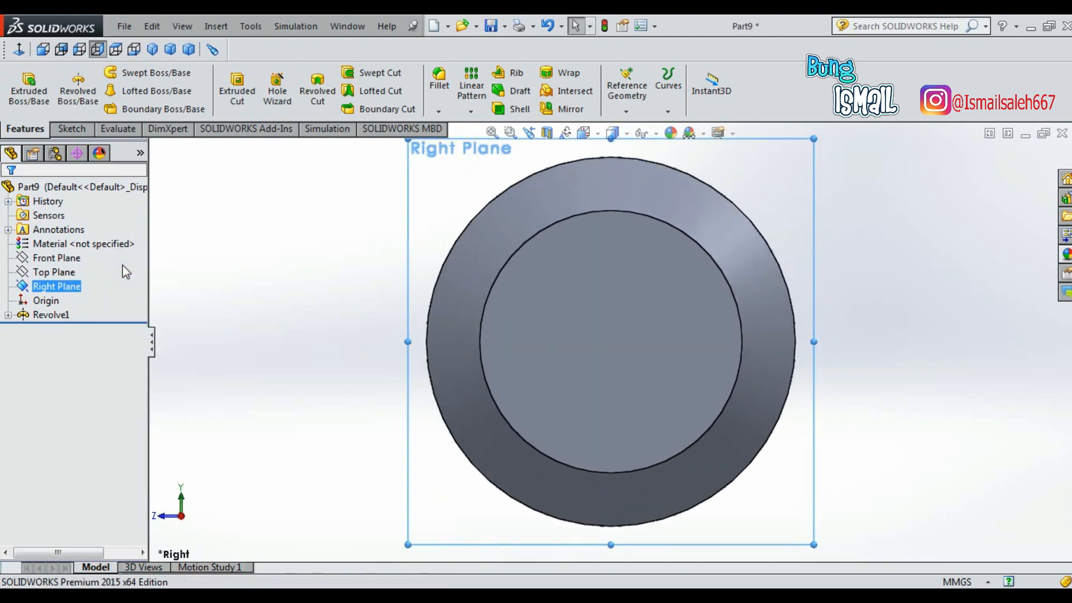
pyautogui.click(67, 129)
pyautogui.click(115, 73)
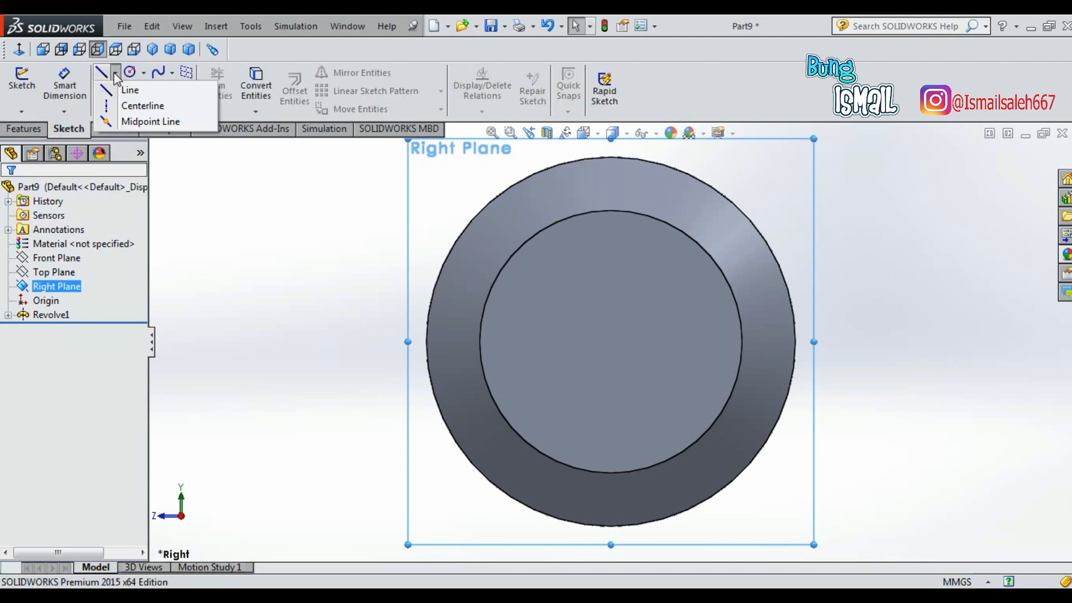
pyautogui.click(131, 108)
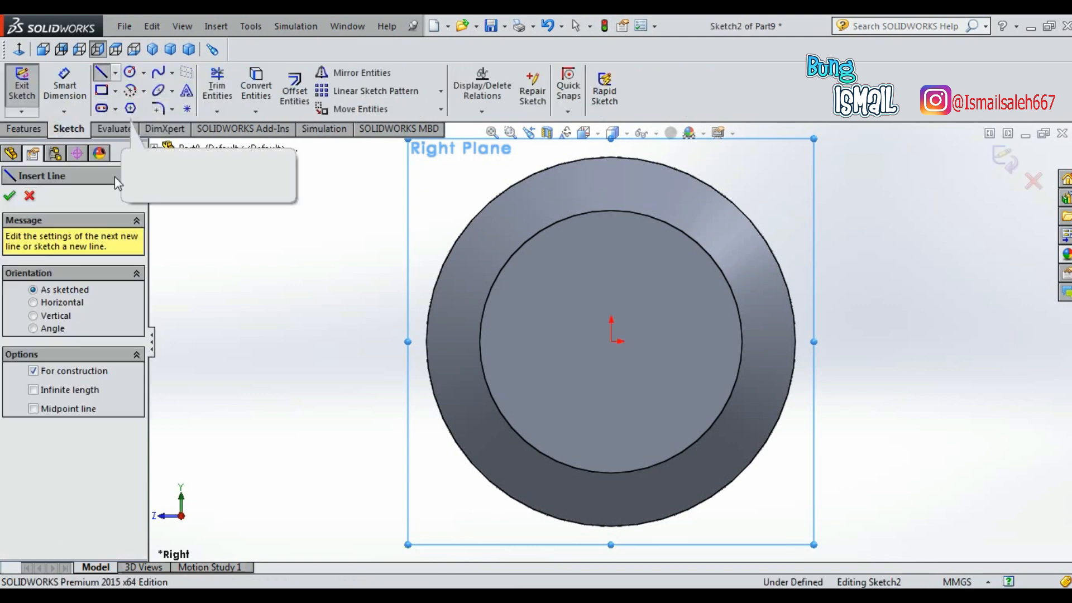
pyautogui.click(34, 316)
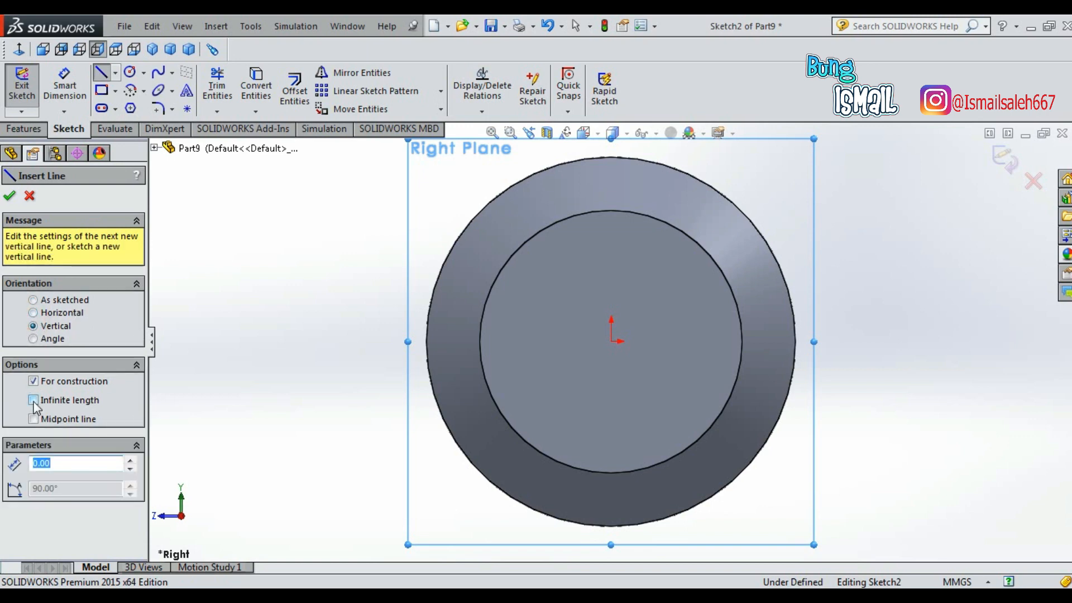
pyautogui.click(33, 400)
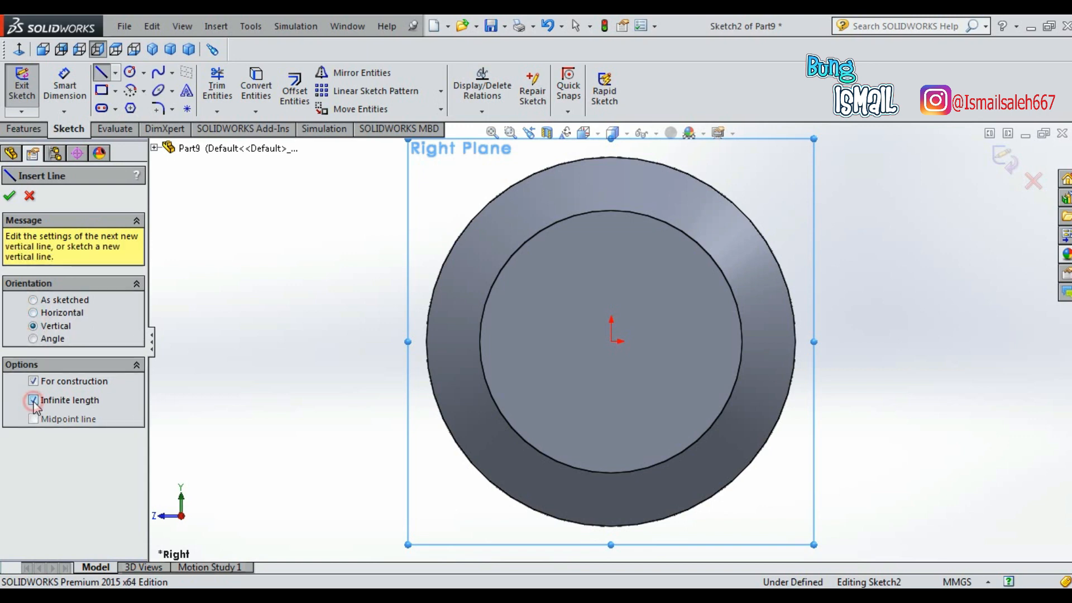
pyautogui.click(611, 341)
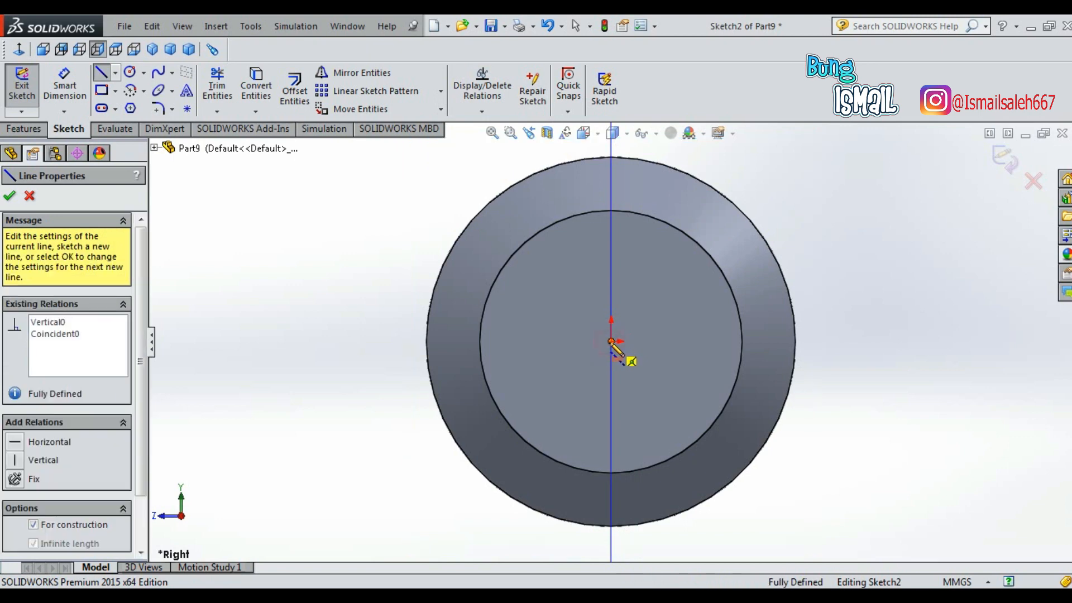
pyautogui.click(9, 196)
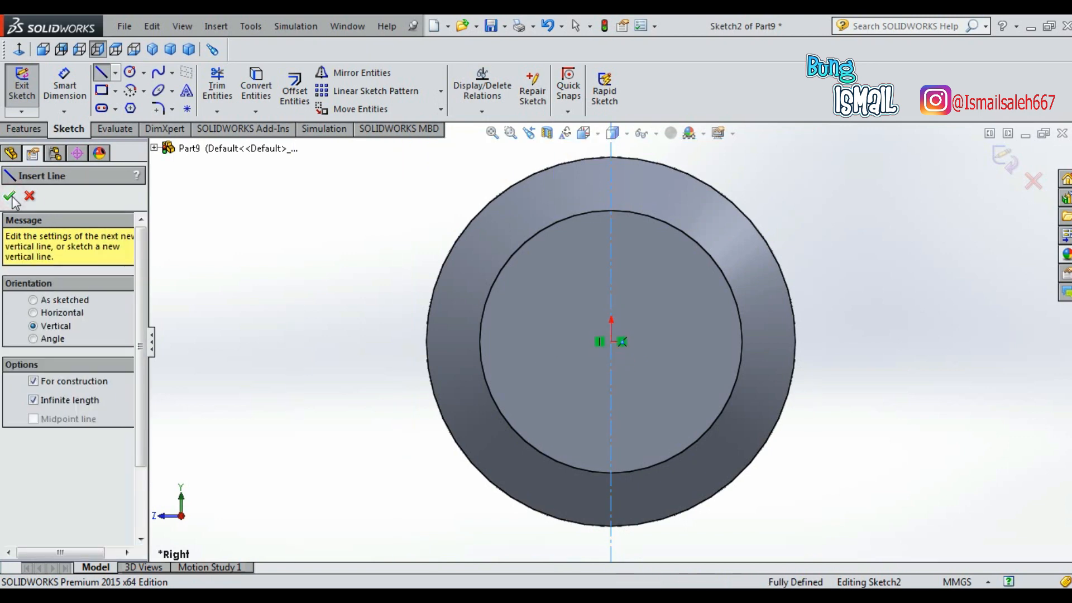
# Draw a corner rectangle about 8.4 by 14.6 mm on one side of the vertical centerline and mirror it to the other side.
pyautogui.click(101, 90)
pyautogui.scroll(1, 754, 195)
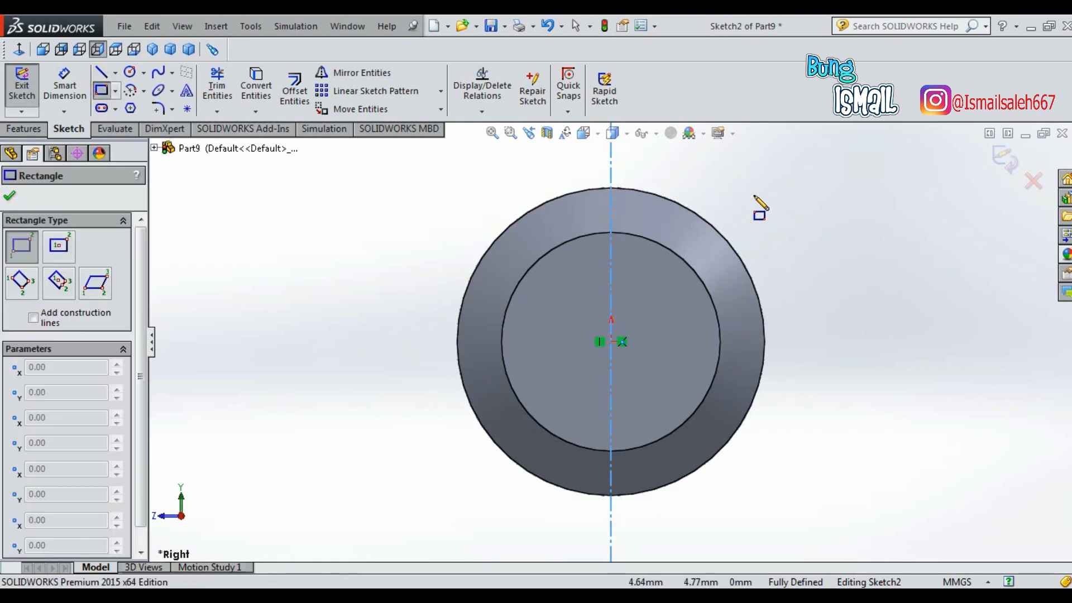
pyautogui.click(659, 155)
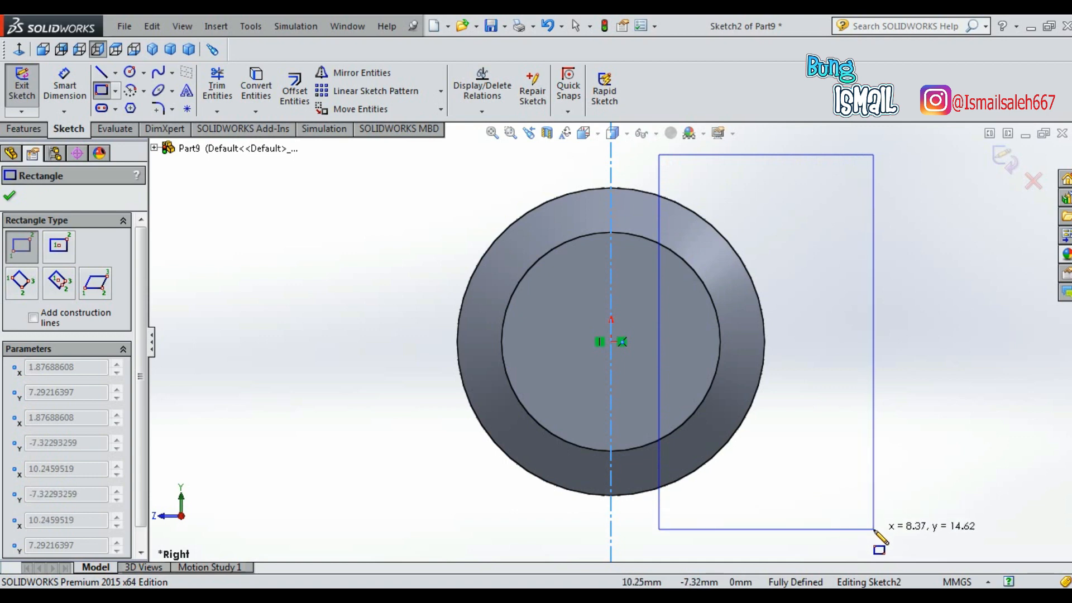
pyautogui.click(874, 530)
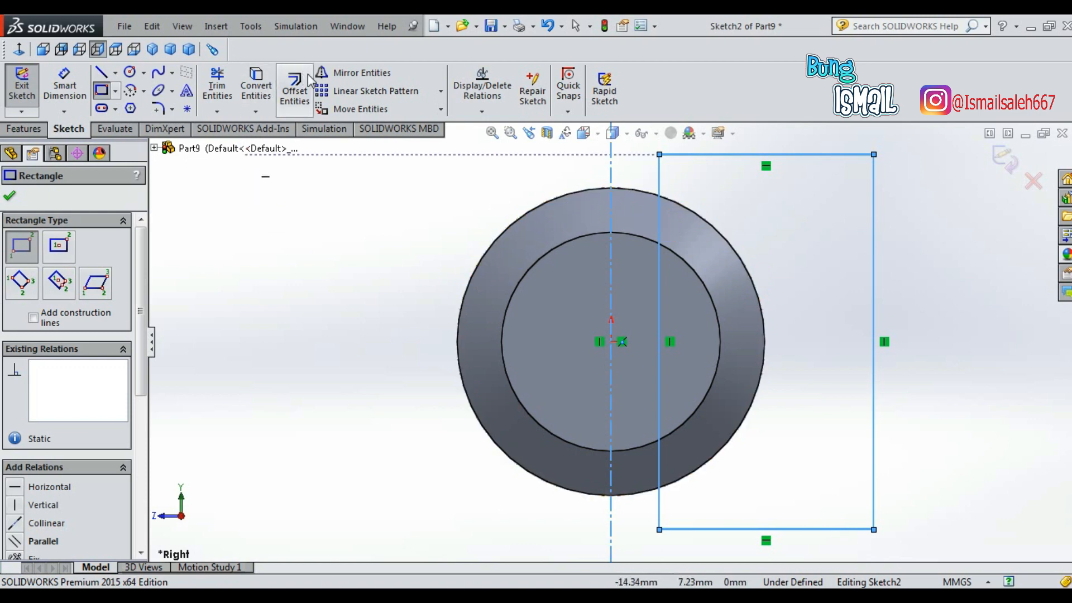
pyautogui.click(353, 75)
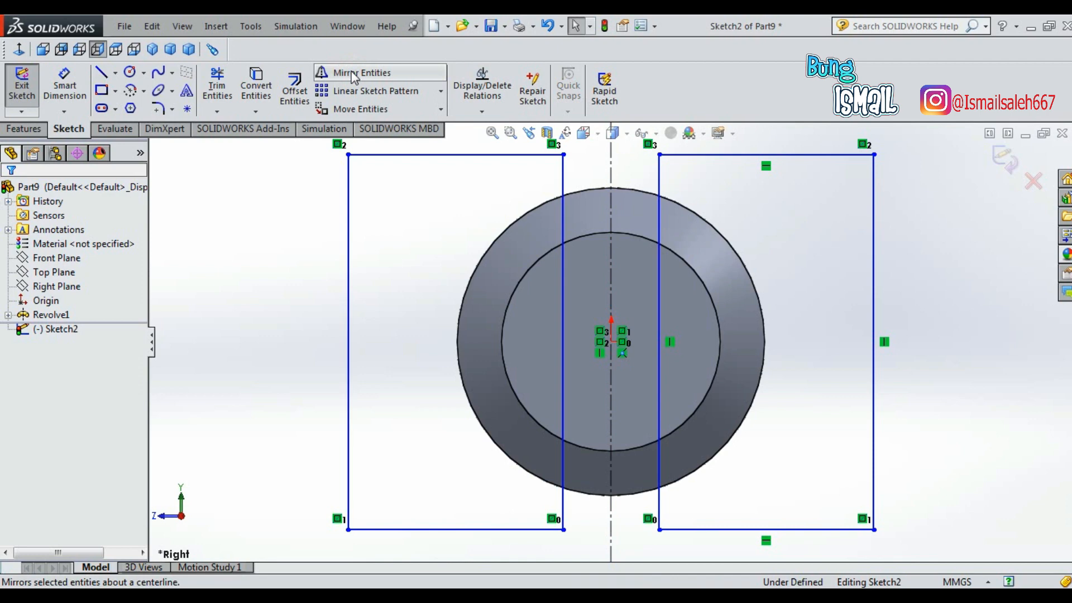
# Dimension the gap between the inner vertical edges of the two mirrored rectangles to 10 mm.
pyautogui.scroll(-2, 659, 343)
pyautogui.scroll(4, 620, 343)
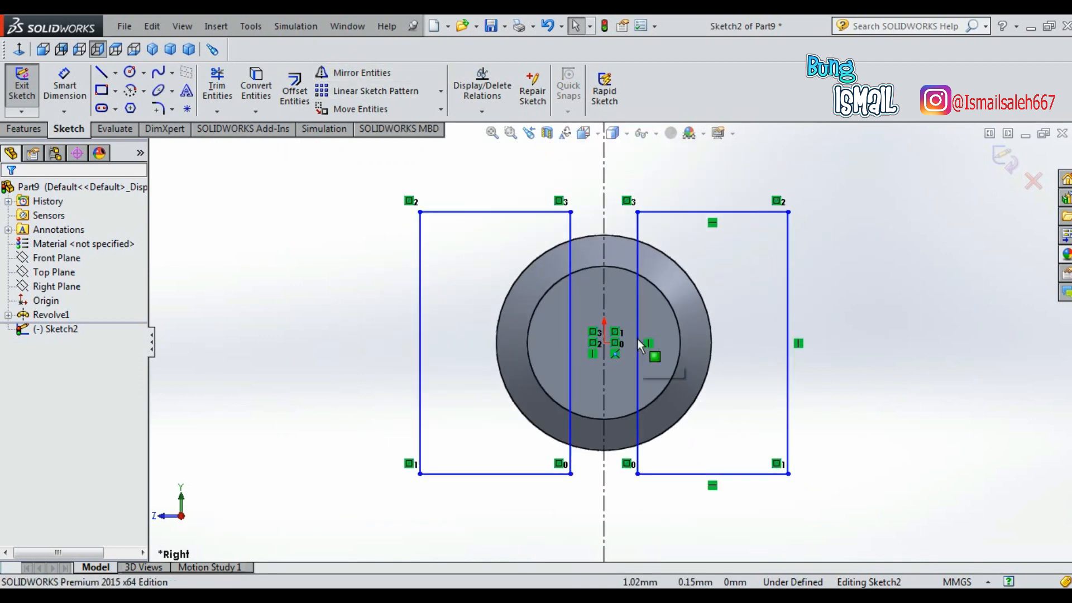
pyautogui.click(65, 84)
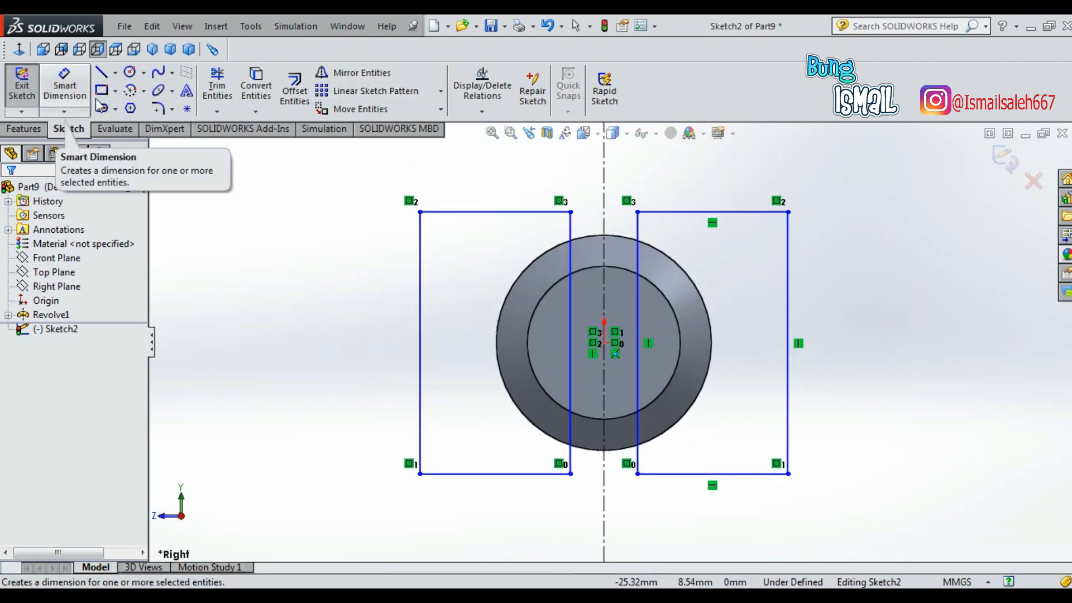
pyautogui.click(571, 238)
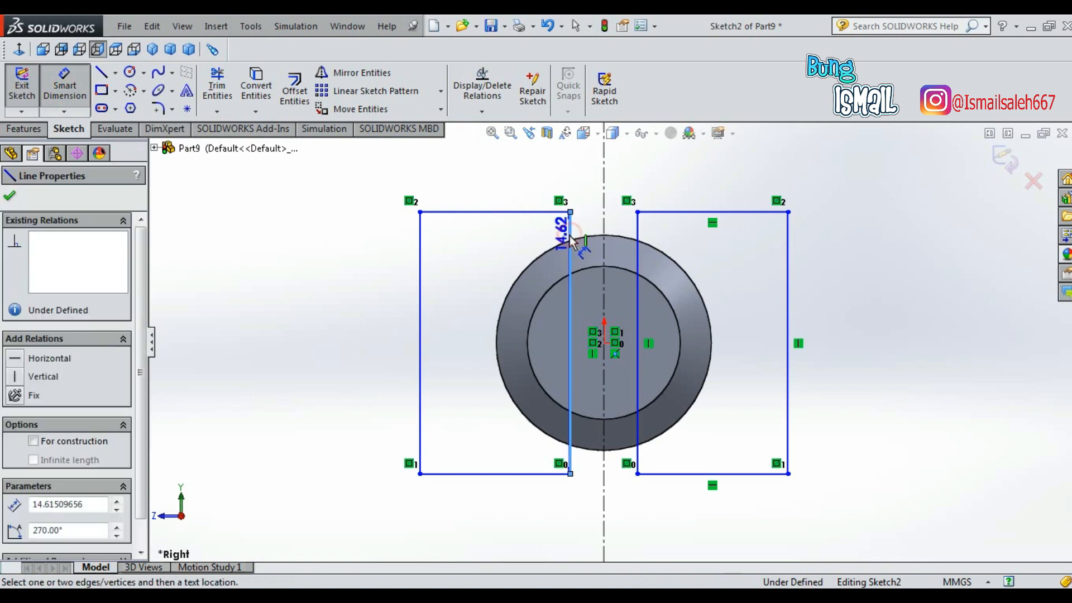
pyautogui.click(637, 226)
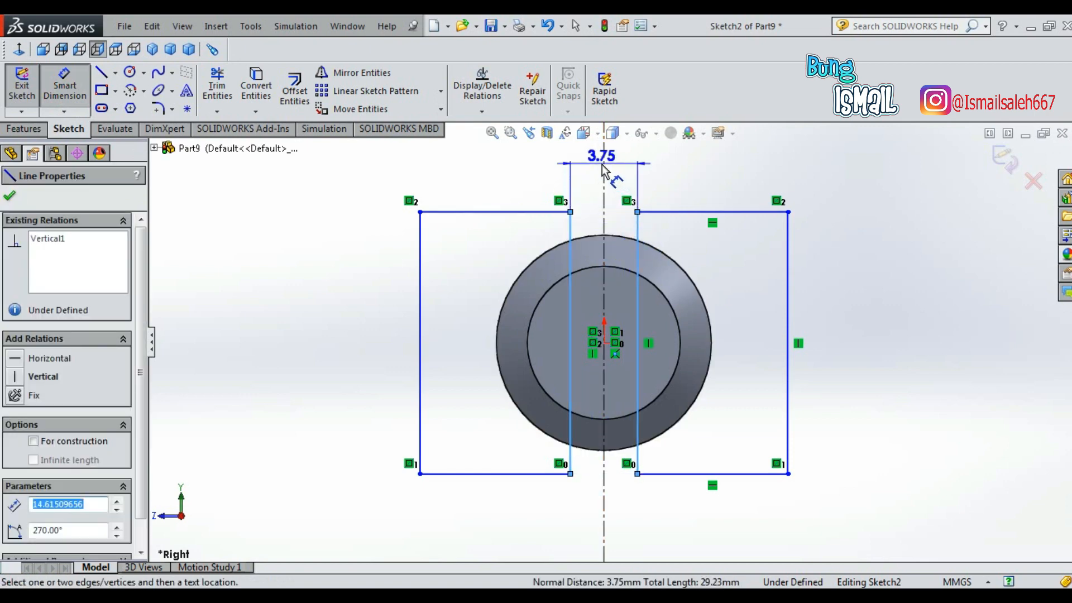
pyautogui.click(601, 167)
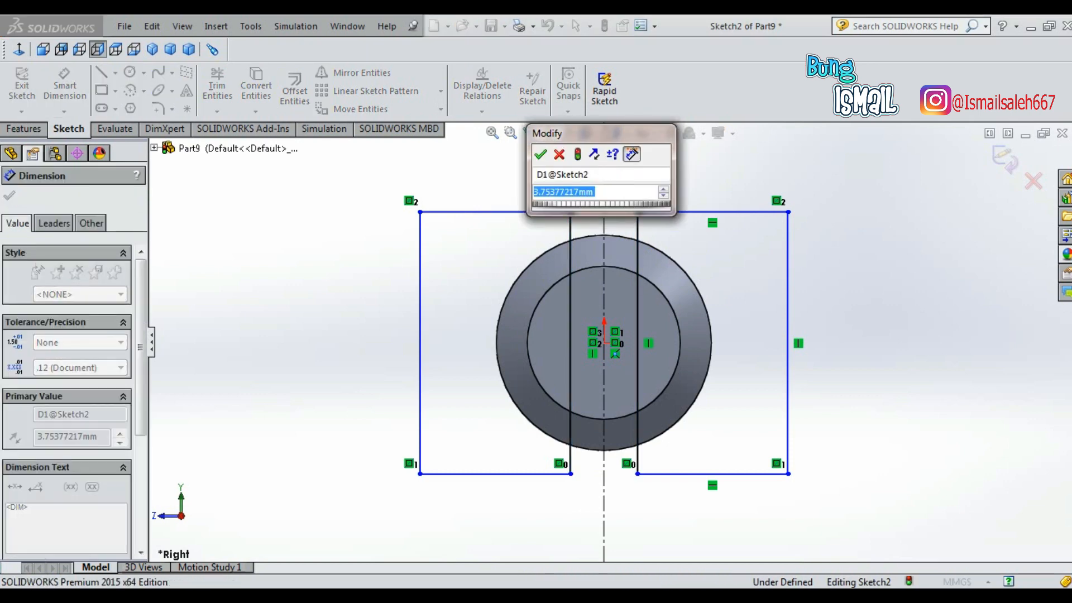
pyautogui.write('10')
pyautogui.press('Return')
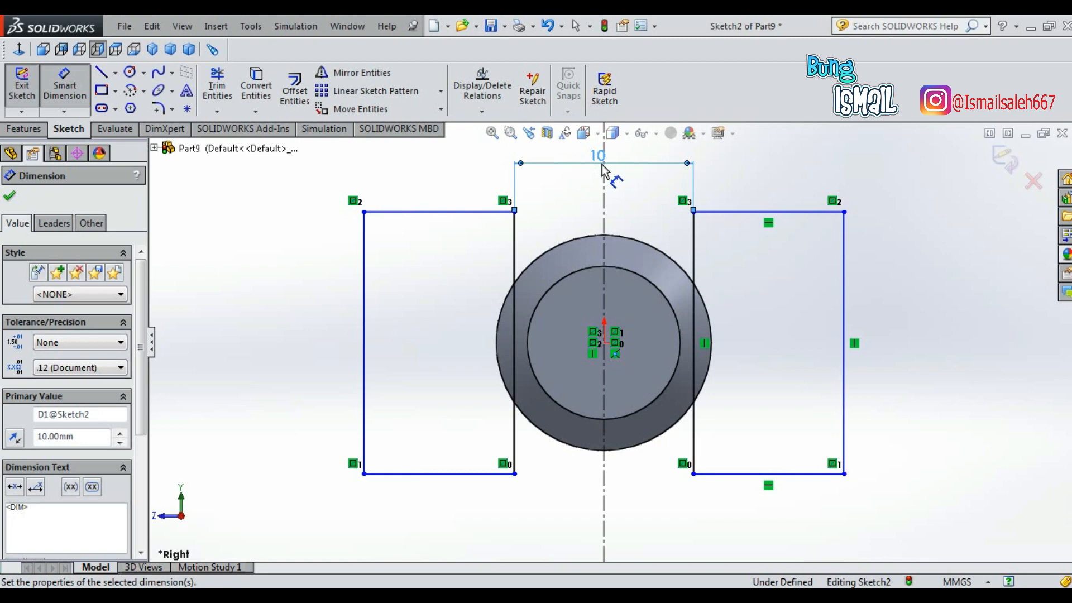
# Cut two parallel flats into the revolved body by extruding both rectangles as a Through All cut, viewed in isometric.
pyautogui.click(599, 135)
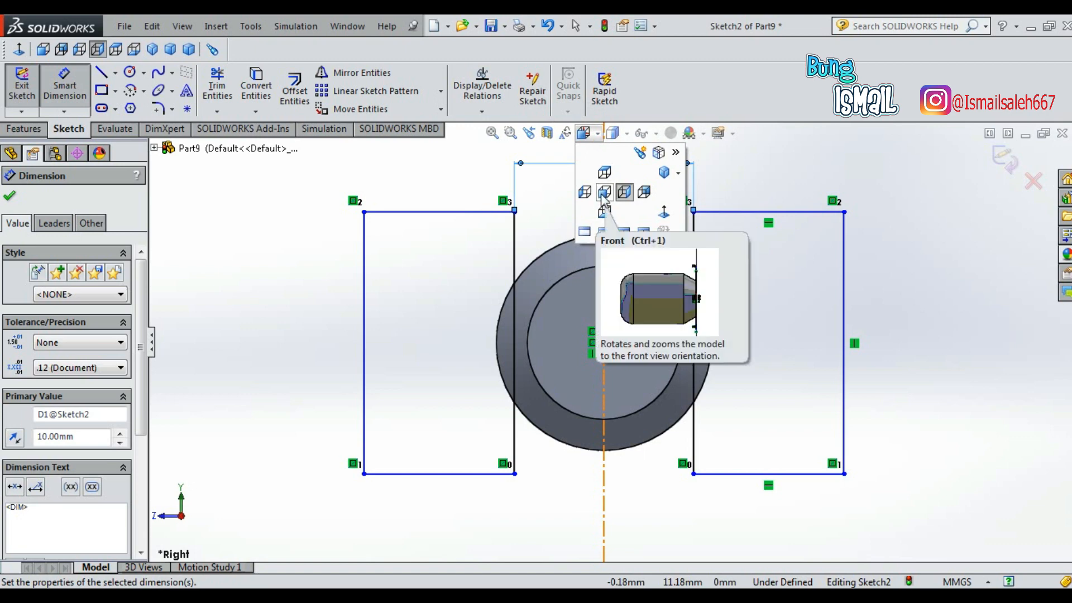
pyautogui.click(664, 171)
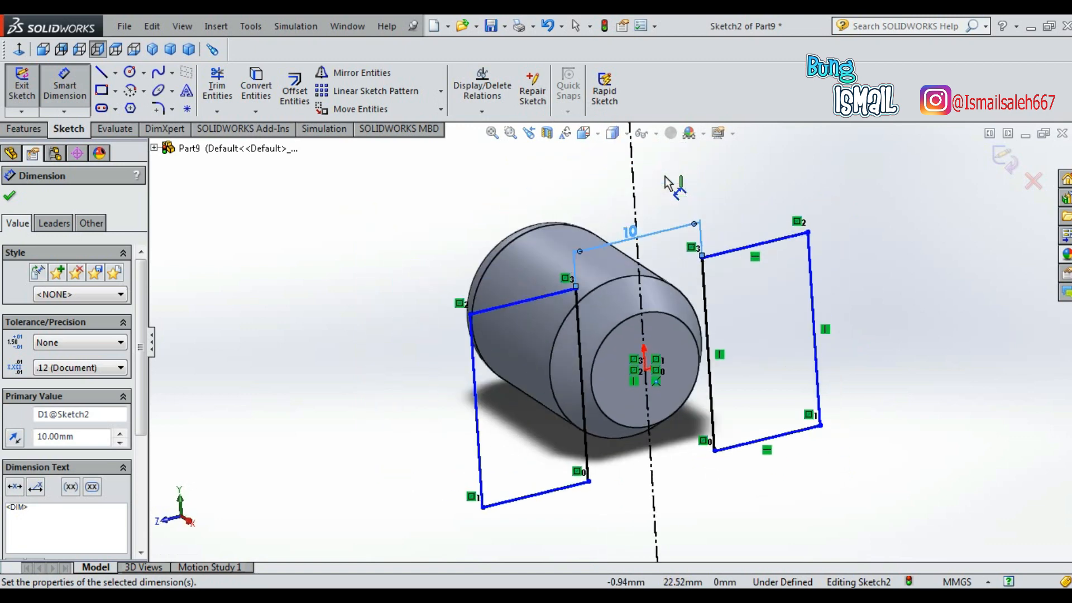
pyautogui.click(9, 197)
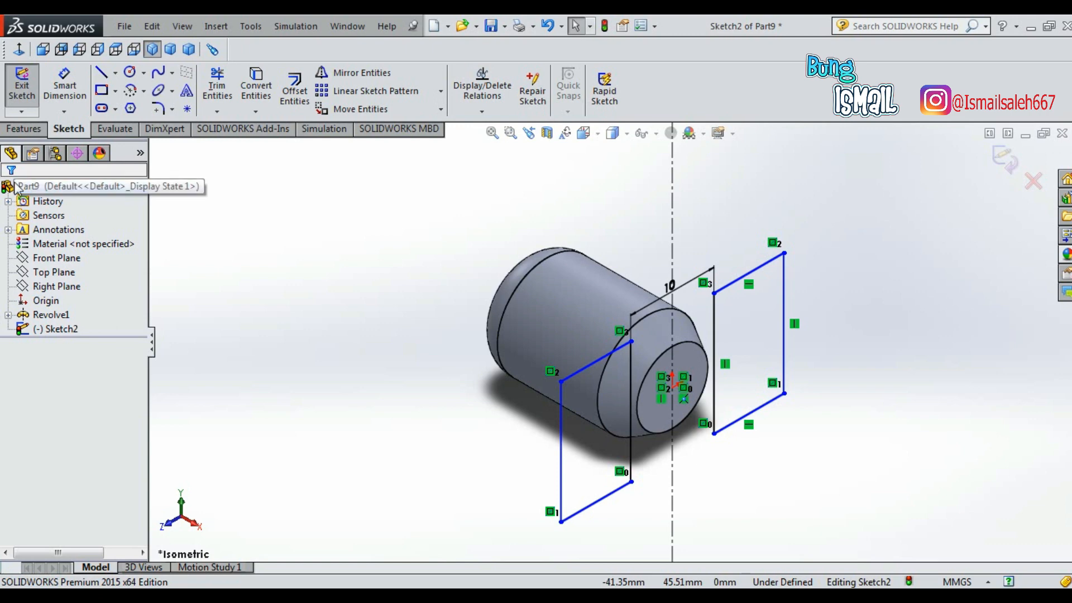
pyautogui.click(23, 129)
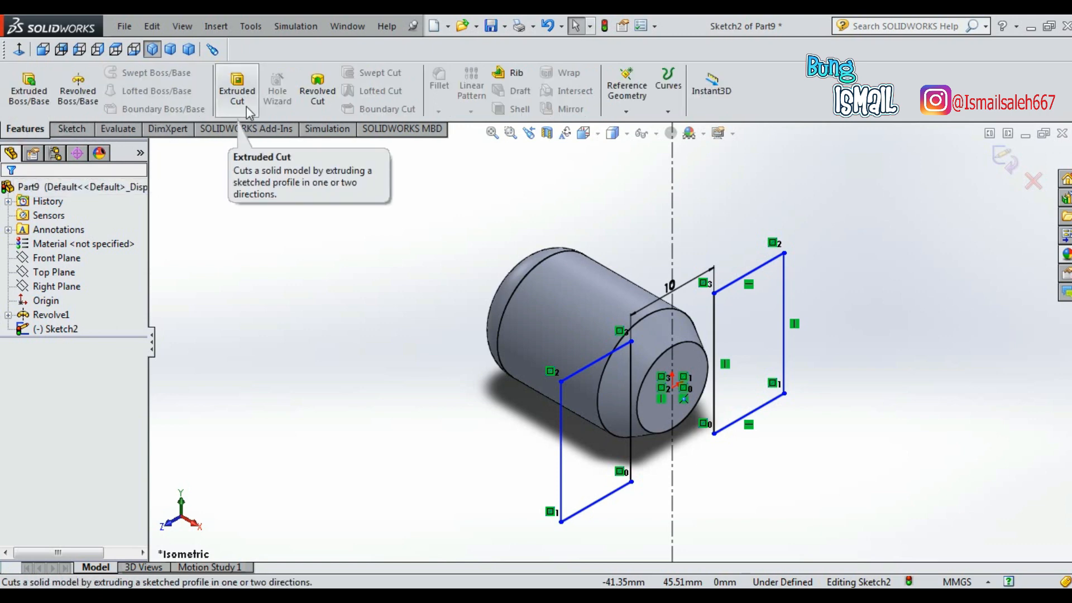
pyautogui.click(237, 92)
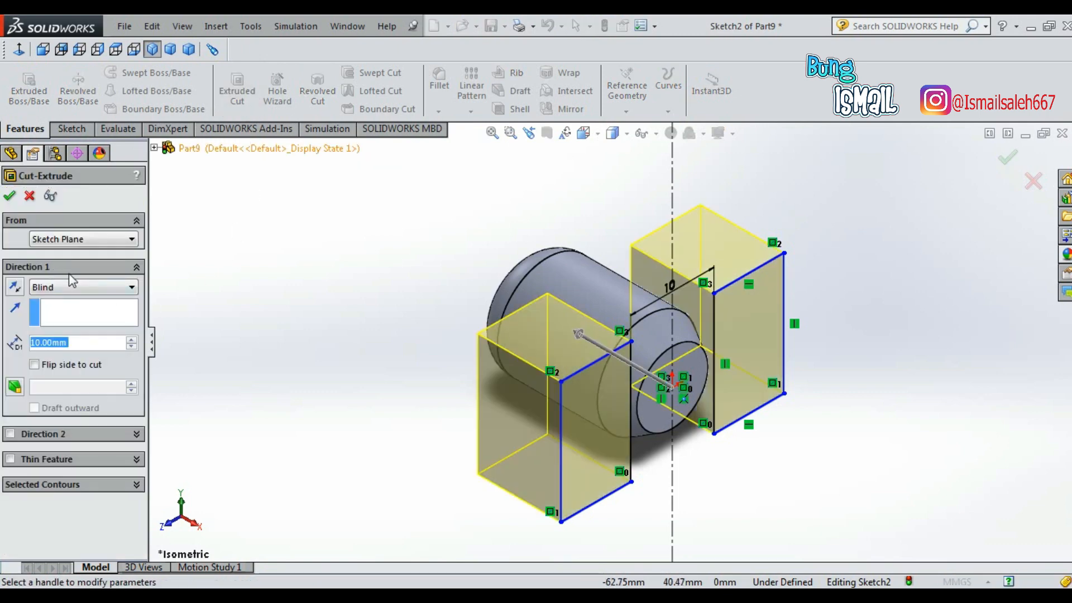
pyautogui.click(92, 286)
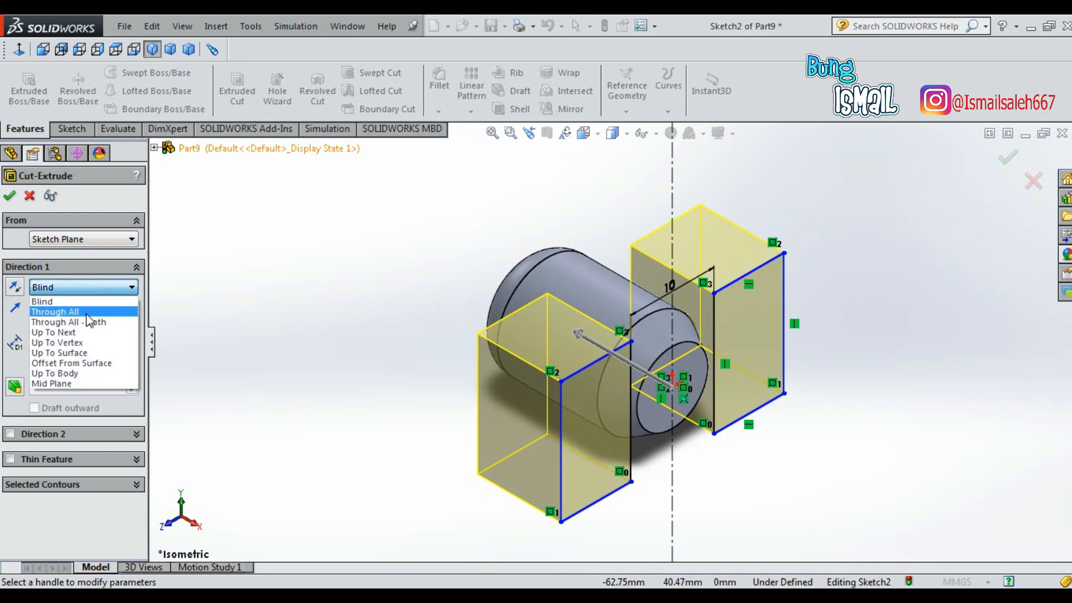
pyautogui.click(84, 311)
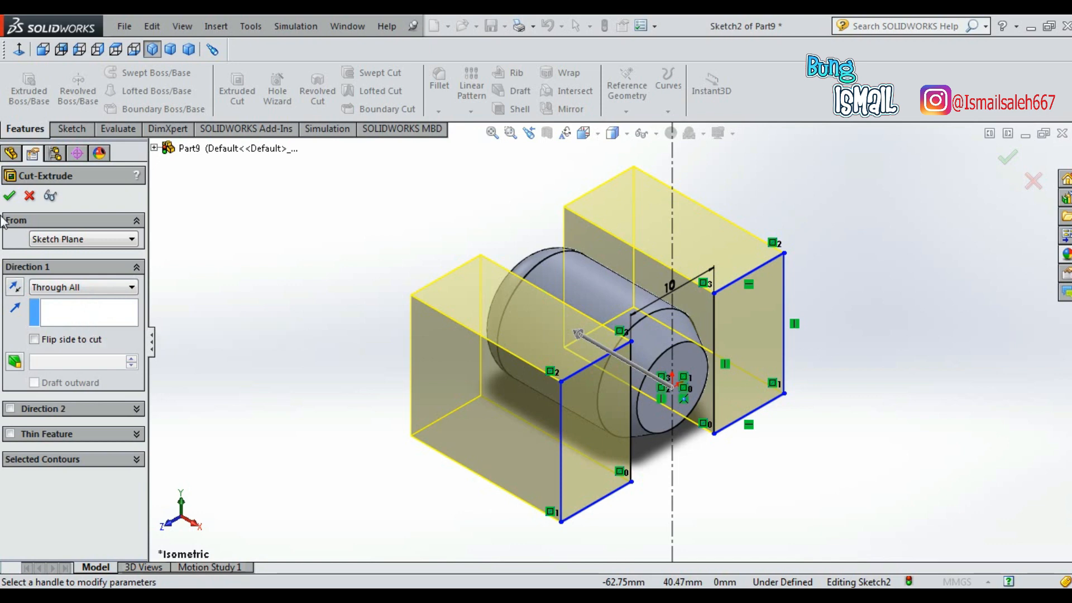
pyautogui.click(9, 196)
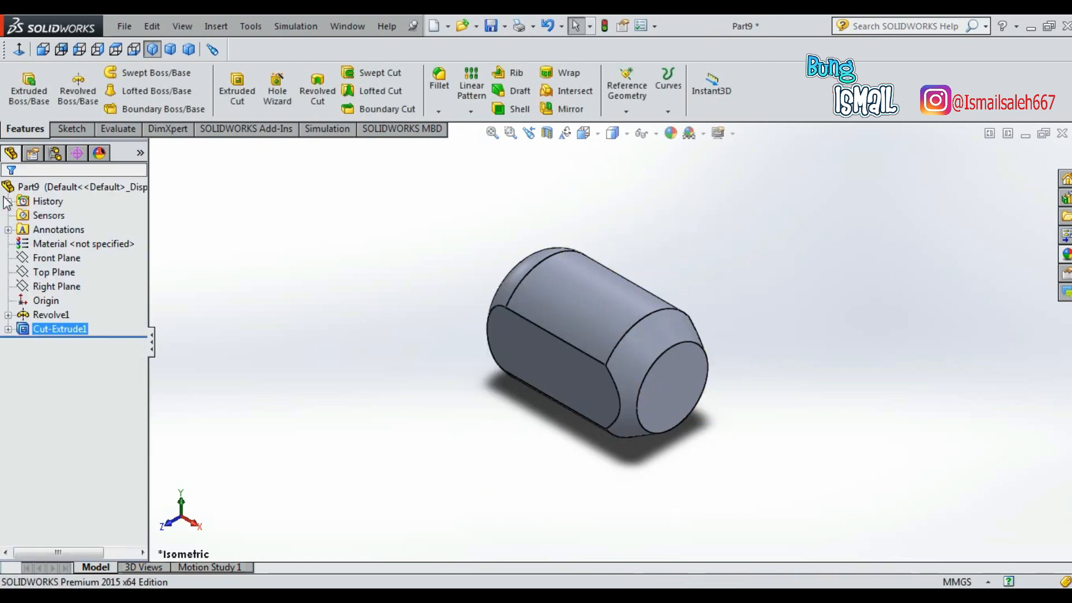
# Start a Hole Wizard hole with the view normal to the flat face, using the plain Hole type, ANSI Metric standard and Drill sizes.
pyautogui.rightClick(545, 361)
pyautogui.click(632, 246)
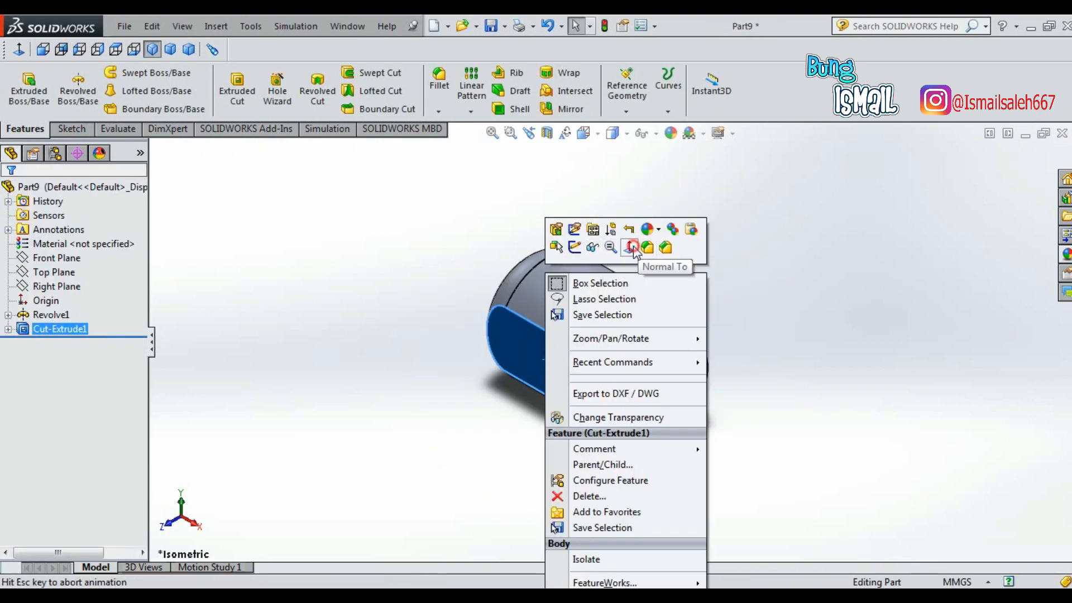
pyautogui.click(290, 289)
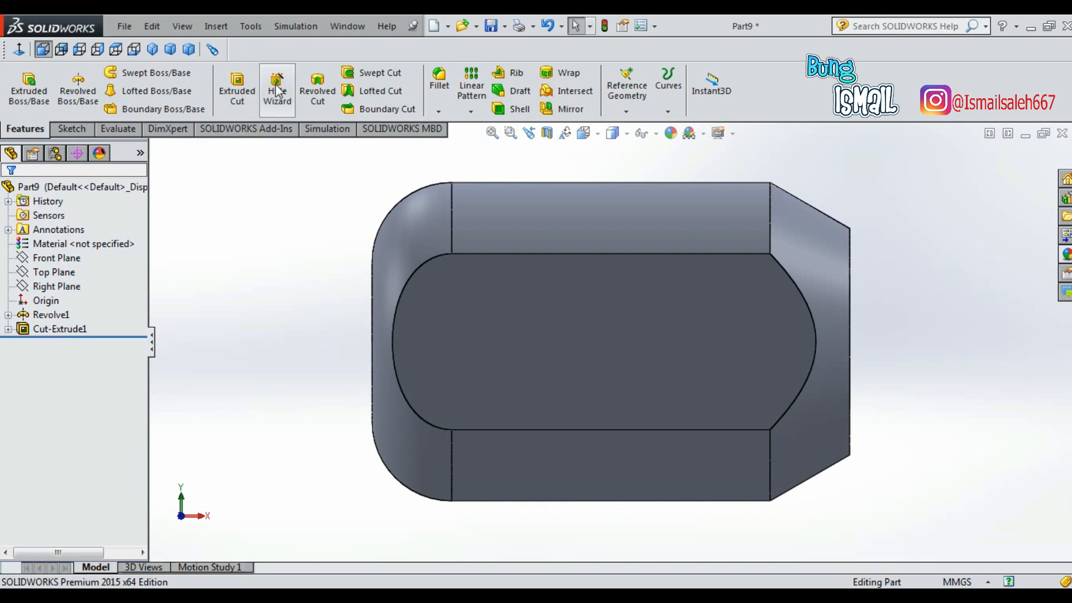
pyautogui.click(285, 99)
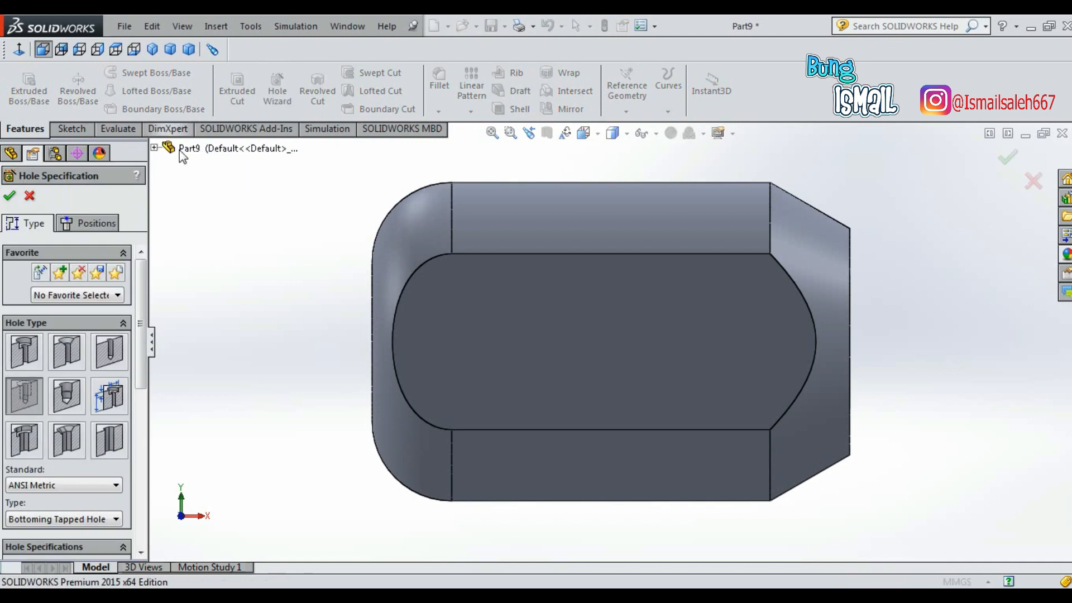
pyautogui.moveTo(139, 325)
pyautogui.mouseDown()
pyautogui.moveTo(145, 345)
pyautogui.moveTo(145, 330)
pyautogui.mouseUp()
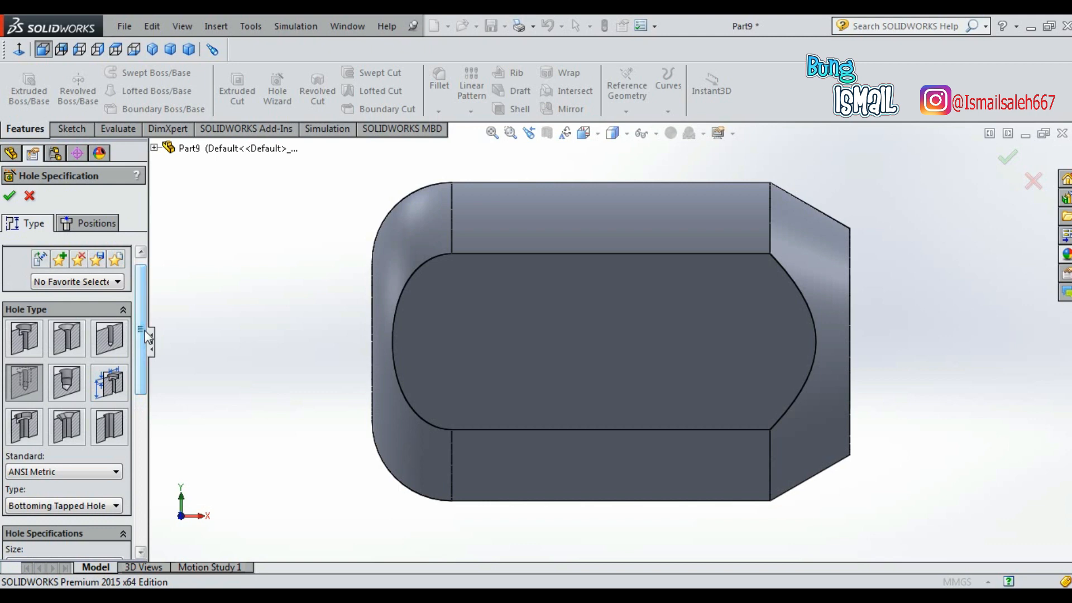
pyautogui.click(109, 339)
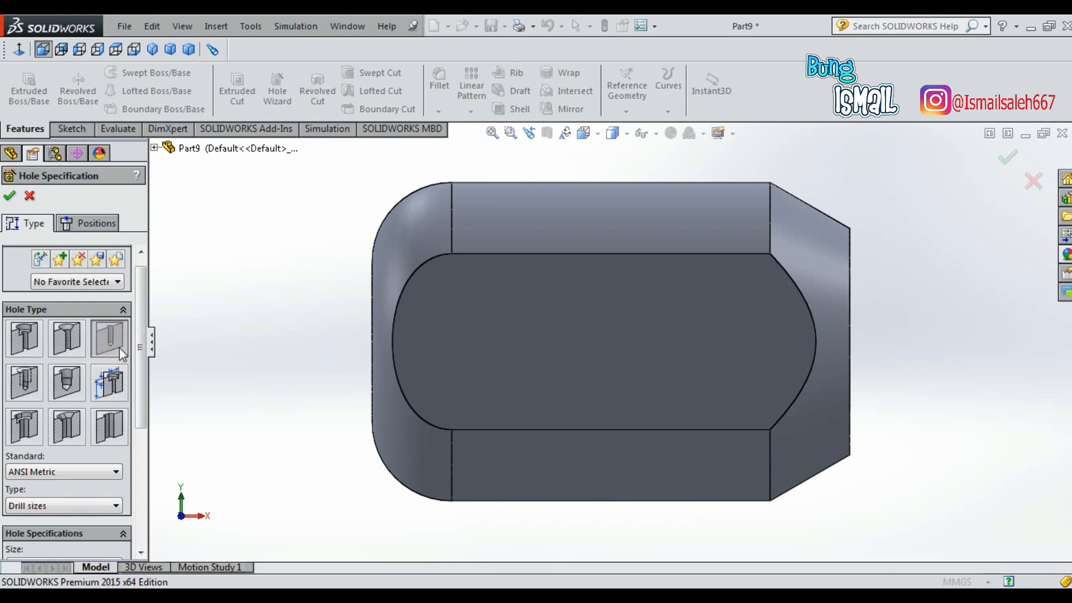
pyautogui.moveTo(139, 357); pyautogui.dragTo(142, 399)
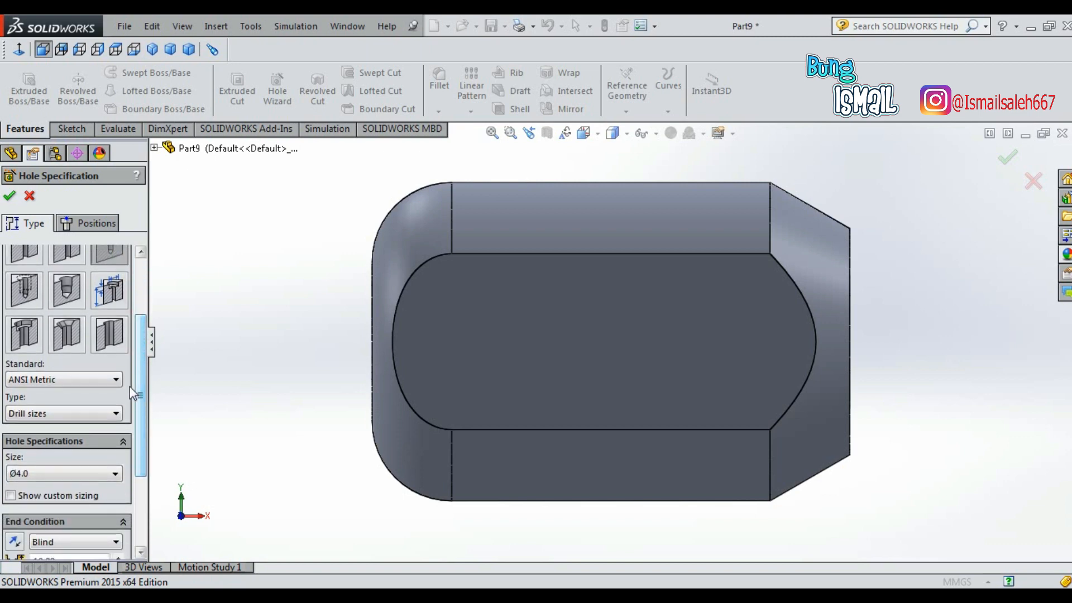
pyautogui.click(116, 380)
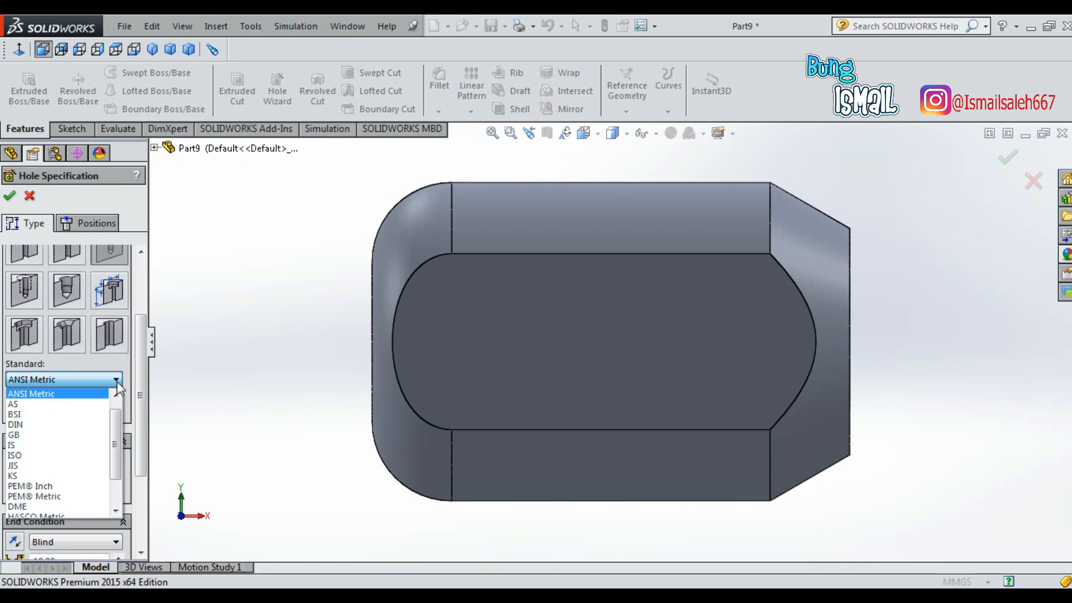
pyautogui.click(63, 394)
pyautogui.click(69, 412)
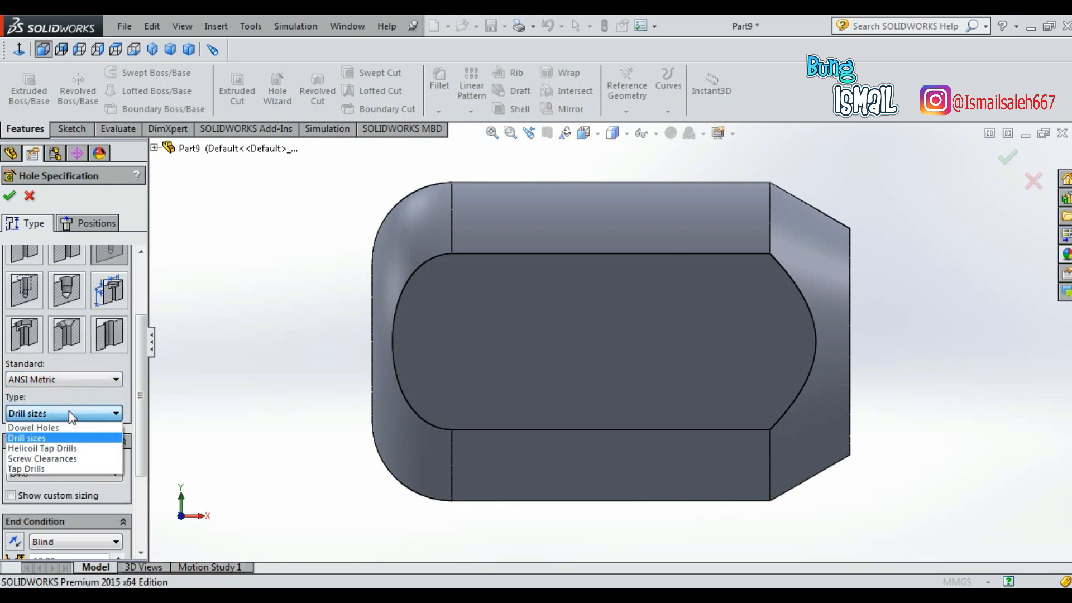
pyautogui.click(65, 438)
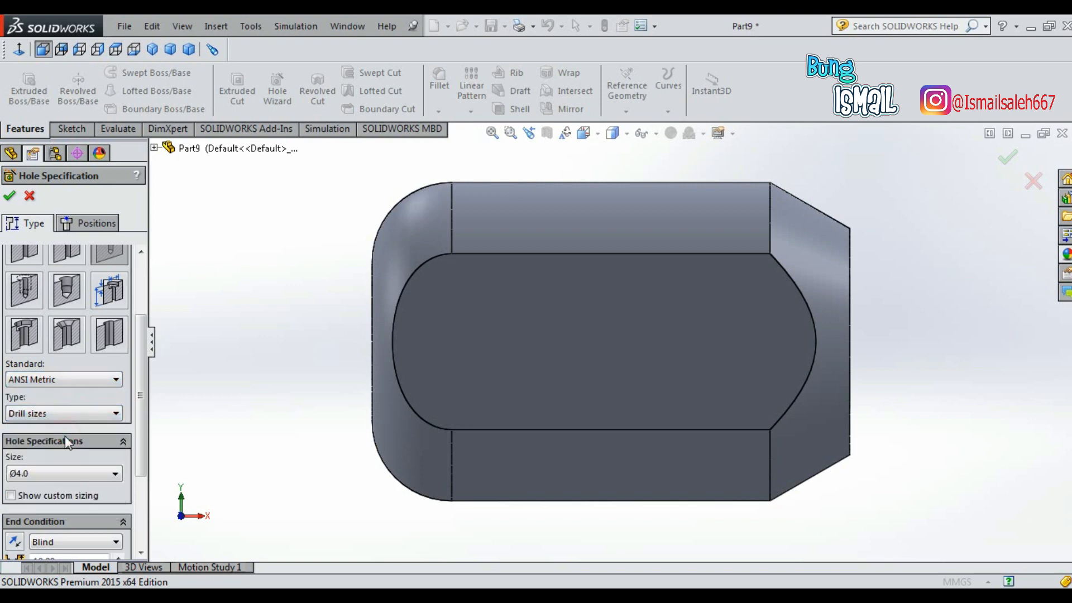
# Choose Ø4.0 as the drill size in the hole specification.
pyautogui.click(94, 474)
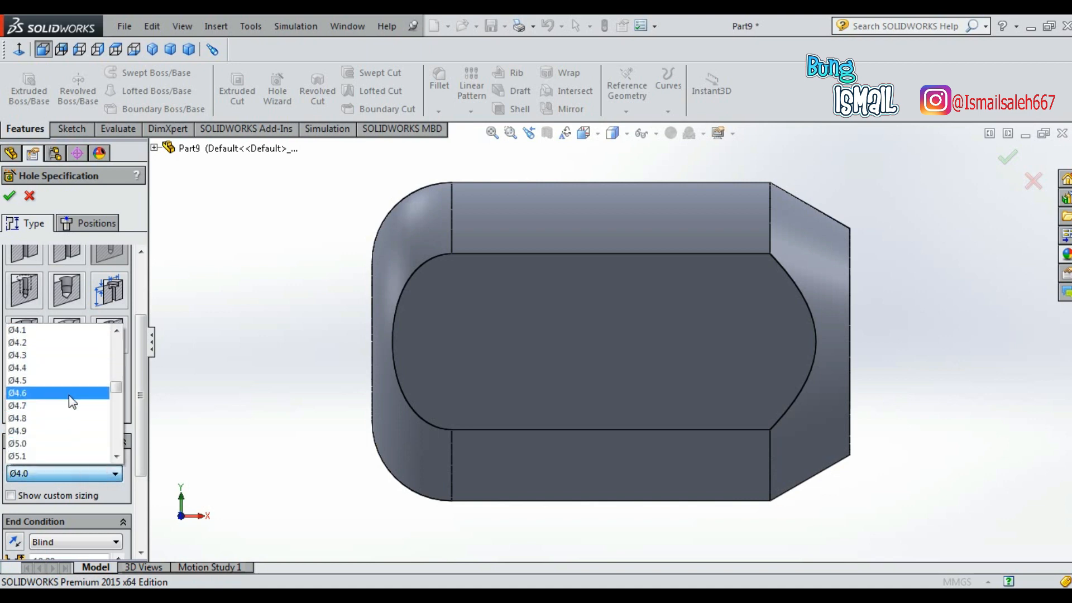
pyautogui.scroll(1, 73, 365)
pyautogui.scroll(-2, 66, 374)
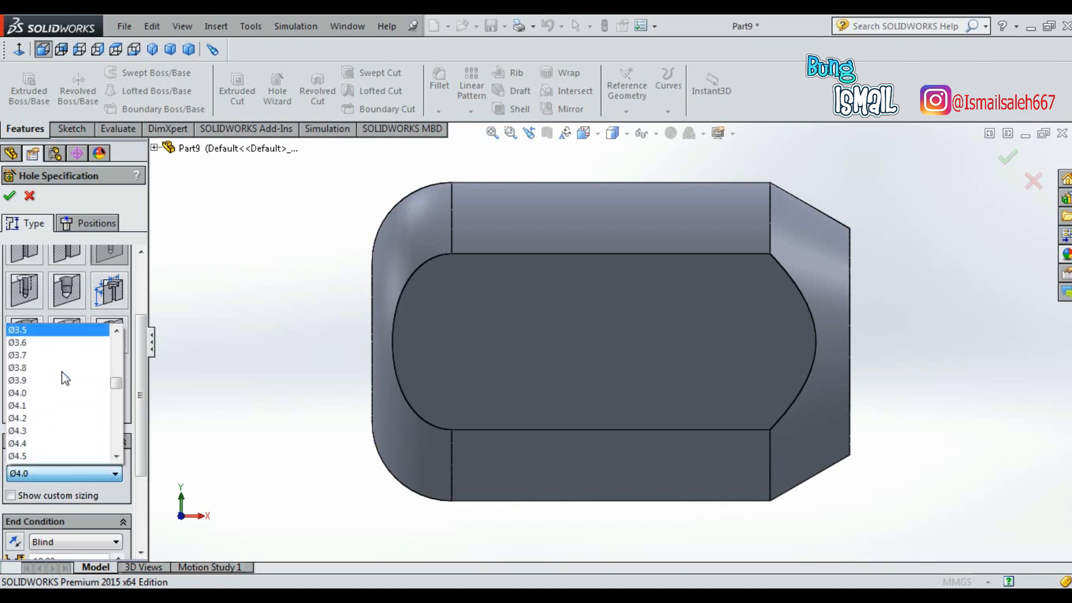
pyautogui.click(61, 394)
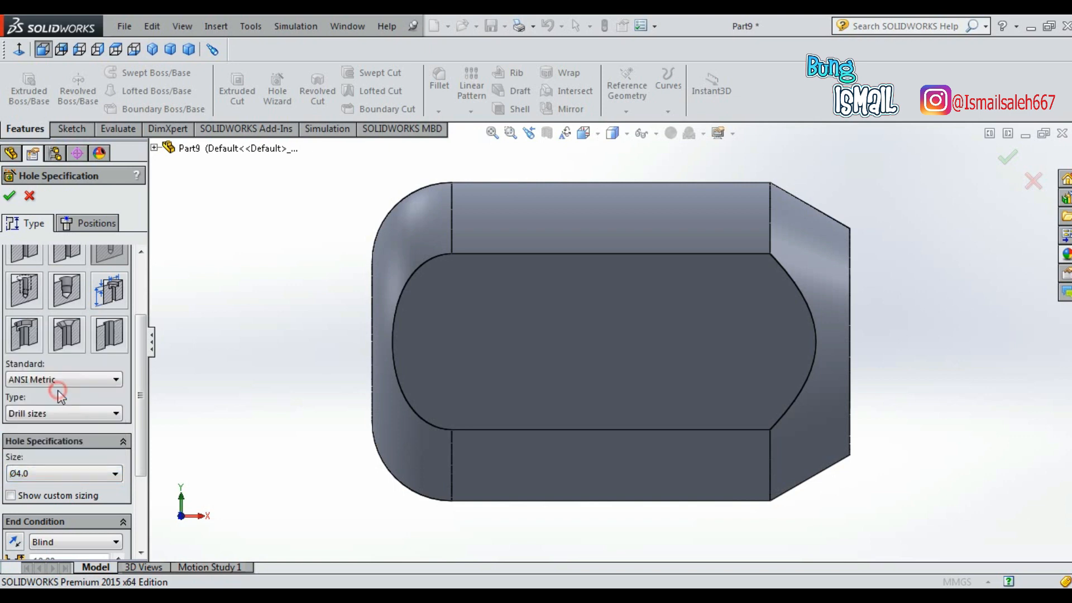
# Set the hole's end condition to Through All and turn off the near side countersink.
pyautogui.moveTo(142, 464); pyautogui.dragTo(141, 528)
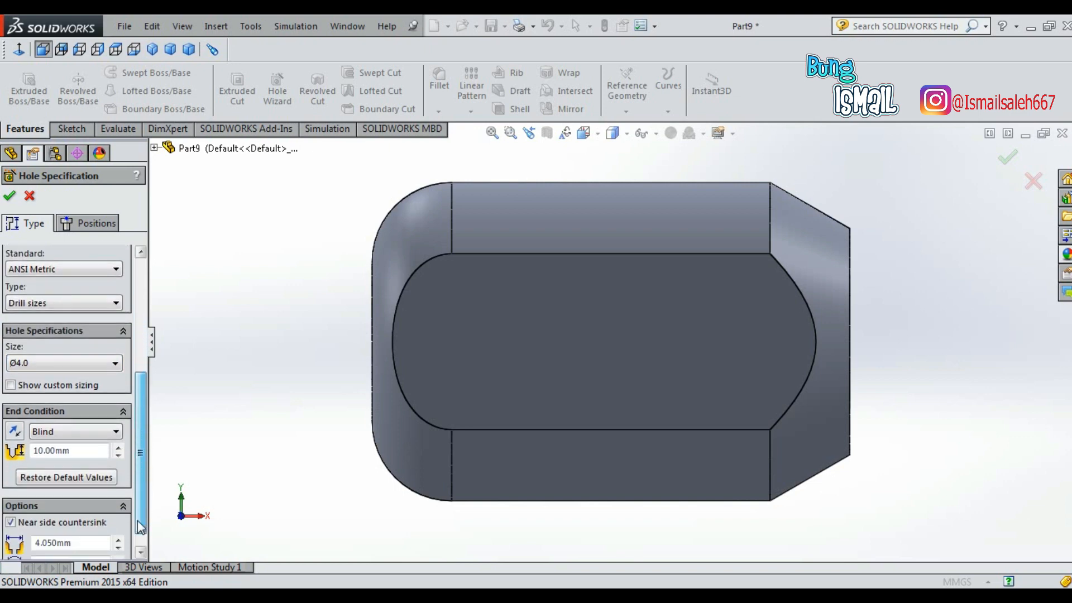
pyautogui.click(114, 431)
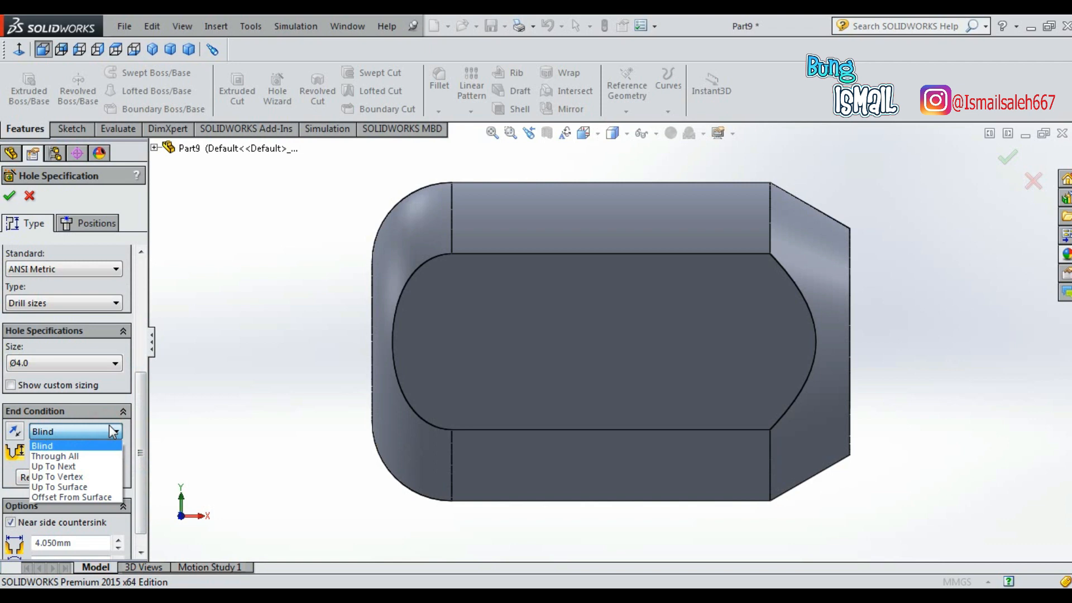
pyautogui.click(101, 458)
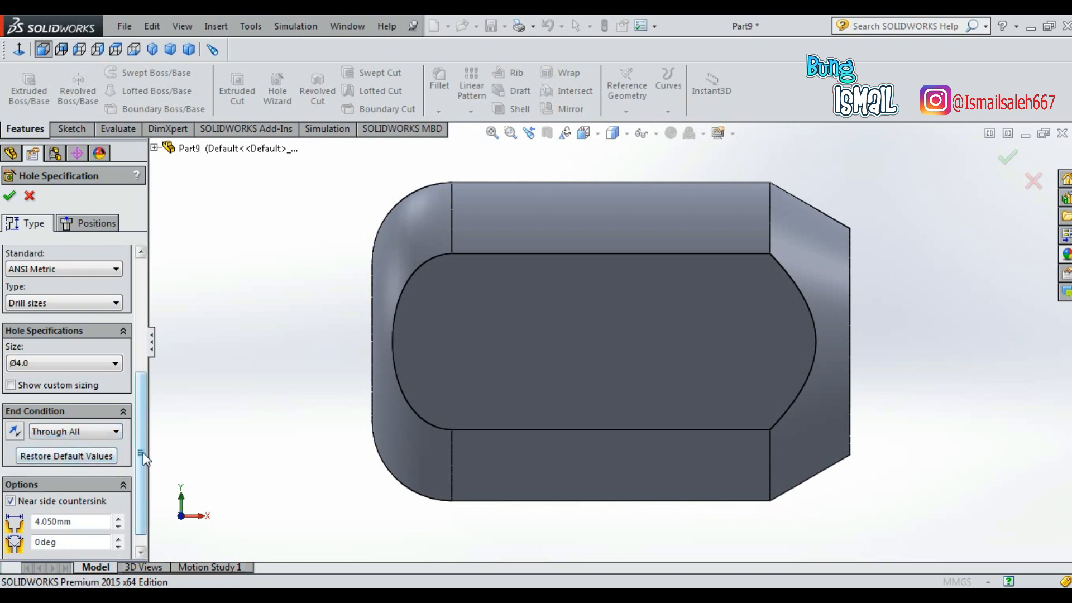
pyautogui.moveTo(143, 454); pyautogui.dragTo(139, 507)
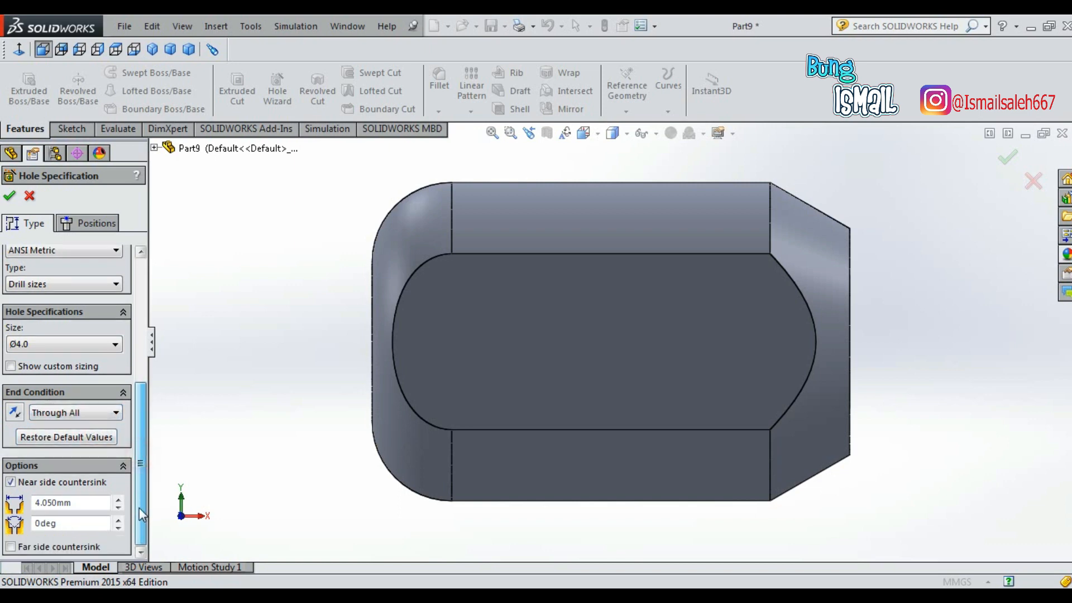
pyautogui.click(11, 484)
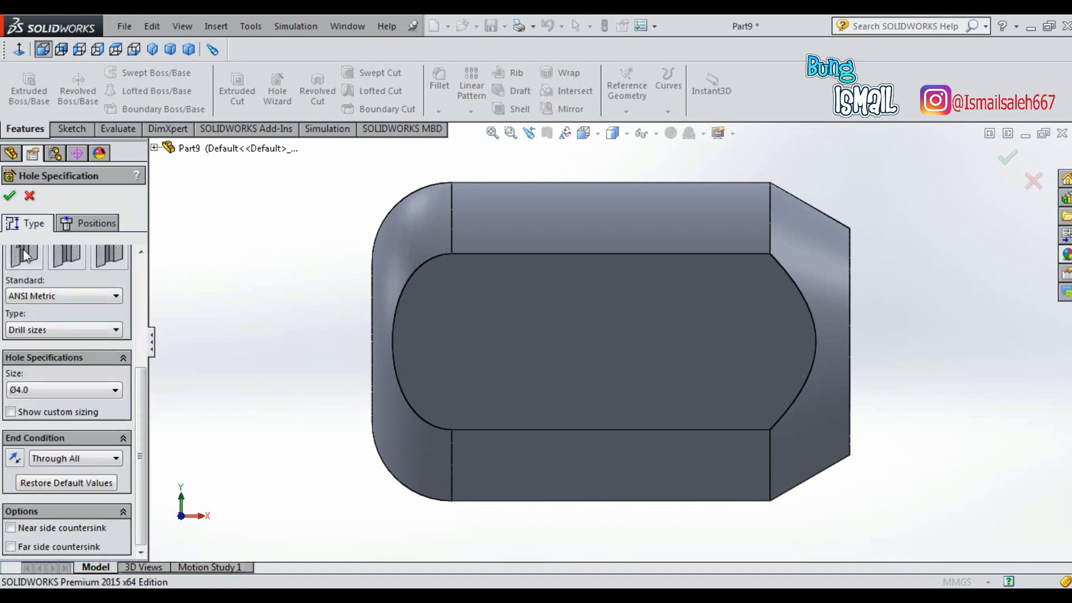
# Place the hole centre on the flat face, horizontally in line with the origin and about 12.4 mm from it.
pyautogui.click(83, 219)
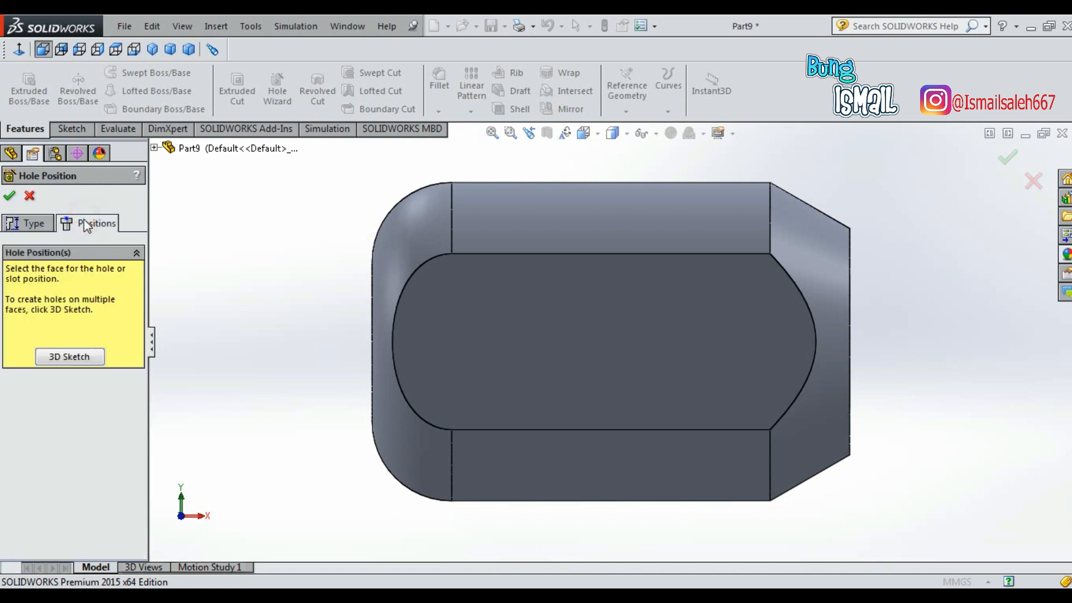
pyautogui.click(768, 353)
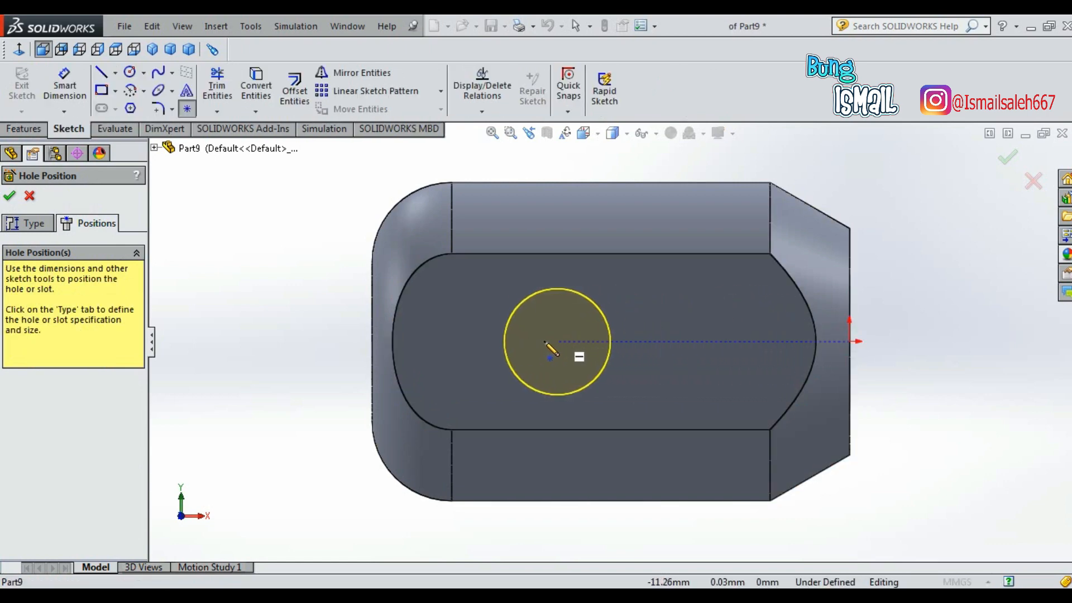
pyautogui.click(523, 342)
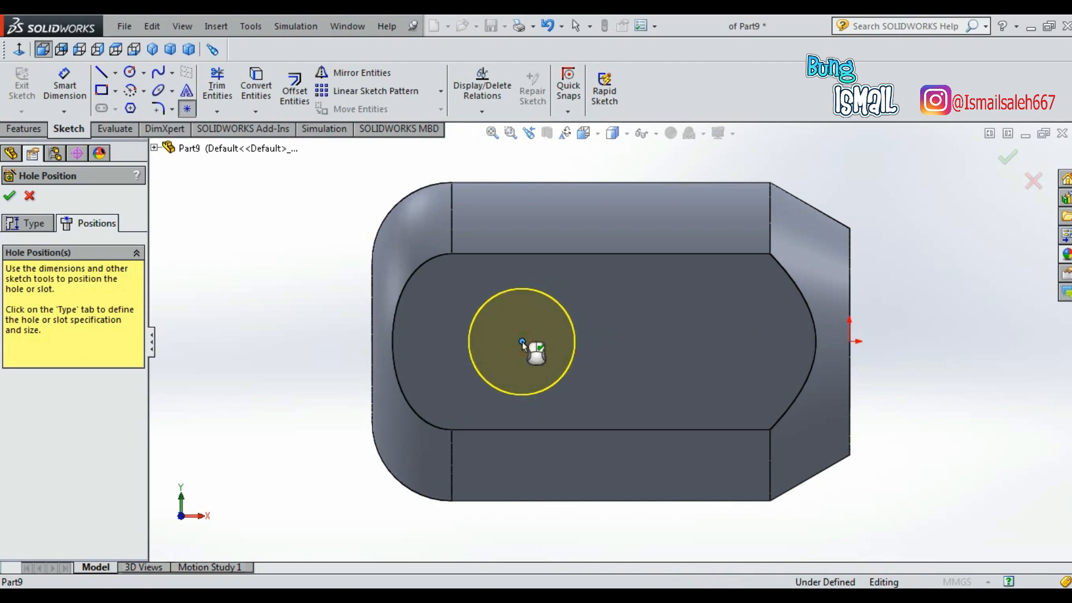
# Dimension the hole centre 12 mm horizontally from the origin and finish the Hole Wizard hole.
pyautogui.click(65, 84)
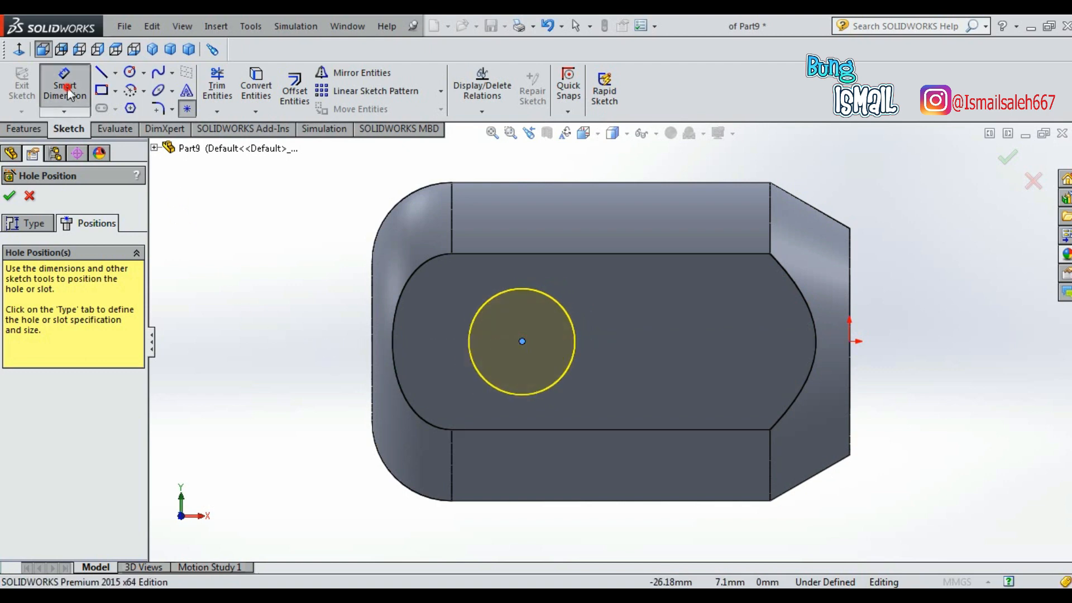
pyautogui.click(522, 342)
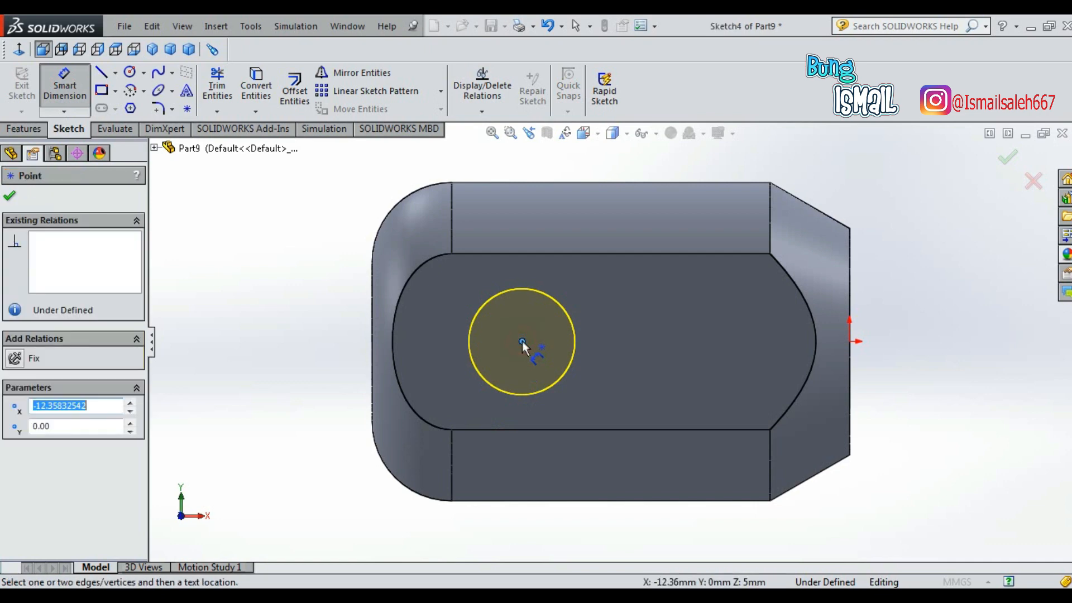
pyautogui.click(849, 342)
pyautogui.click(677, 540)
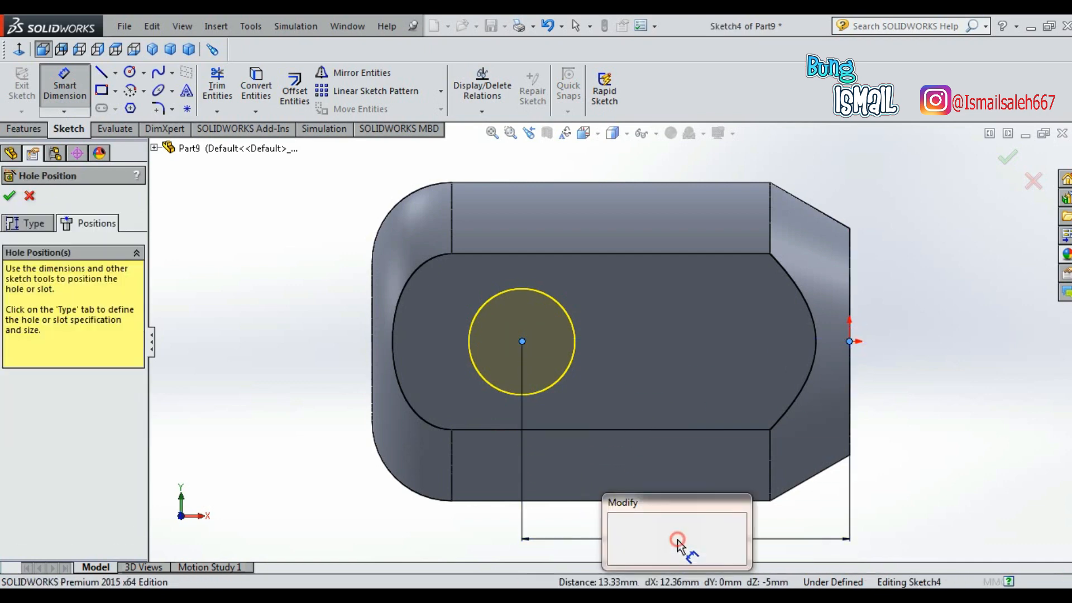
pyautogui.write('12mm')
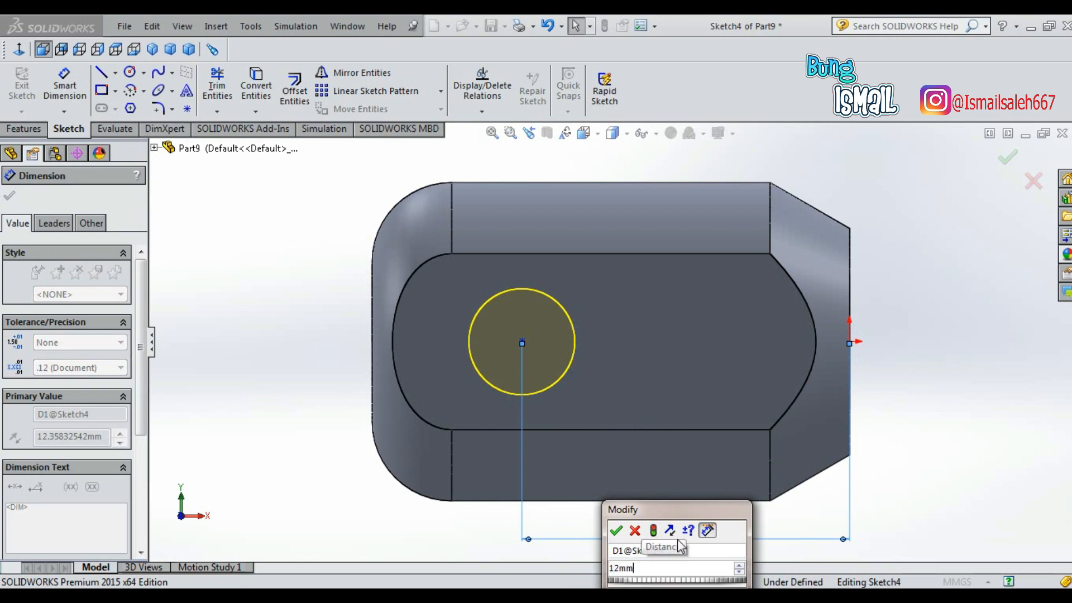
pyautogui.press('Return')
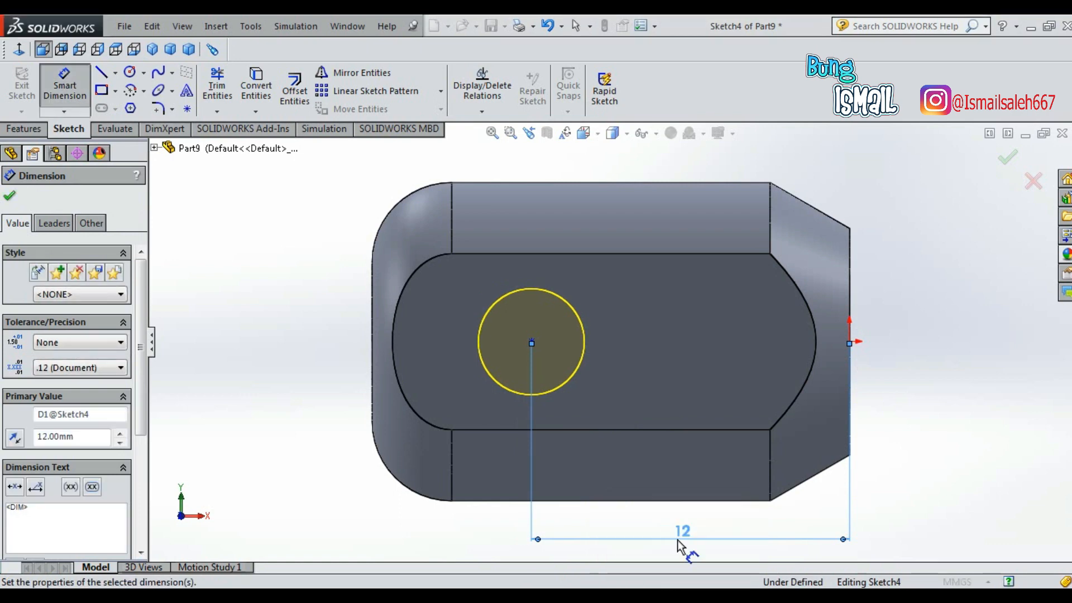
pyautogui.click(10, 196)
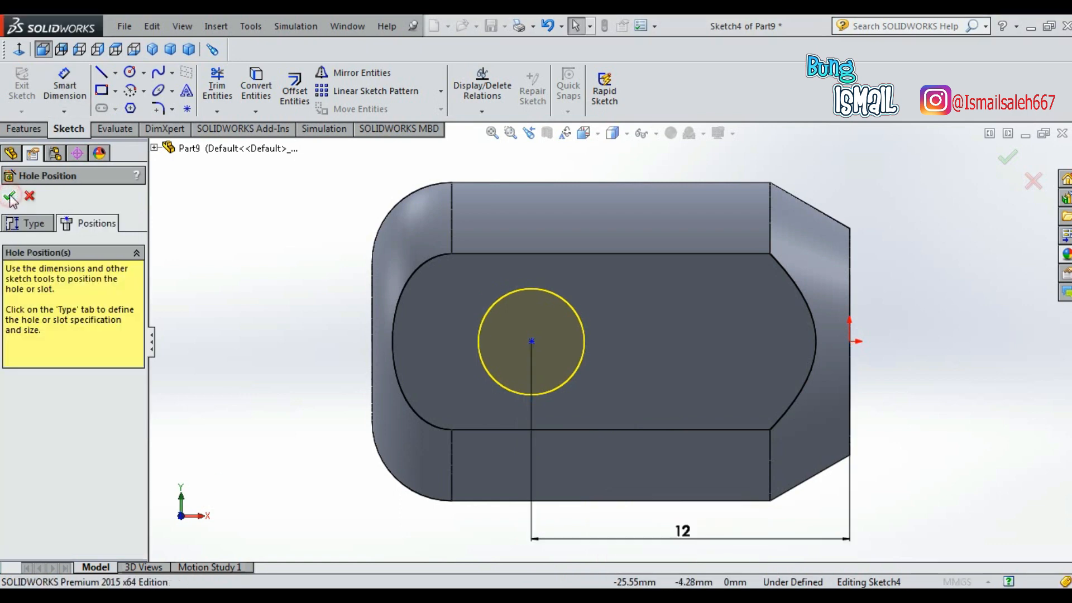
pyautogui.click(9, 196)
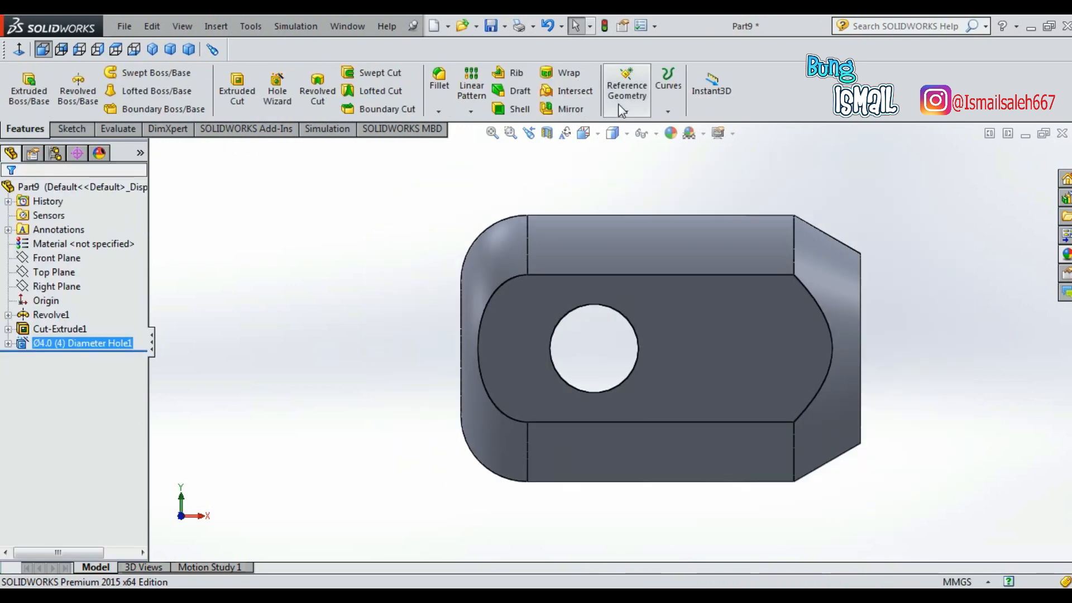
# Start another Hole Wizard hole as a straight tap, with the ANSI Metric standard and the Bottoming Tapped Hole type.
pyautogui.moveTo(428, 290); pyautogui.dragTo(343, 330, button='middle')
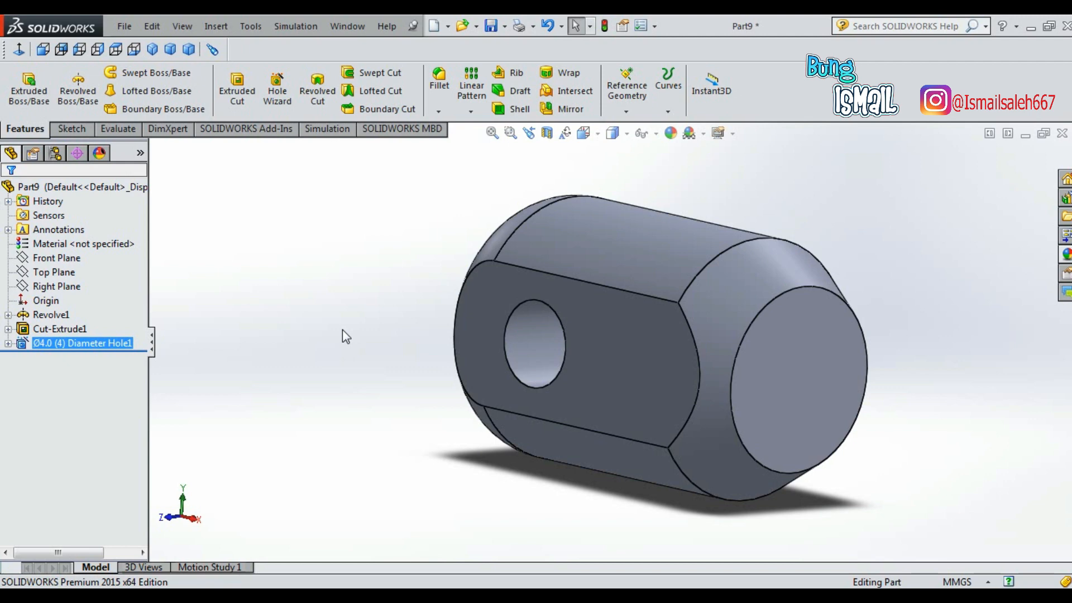
pyautogui.click(277, 92)
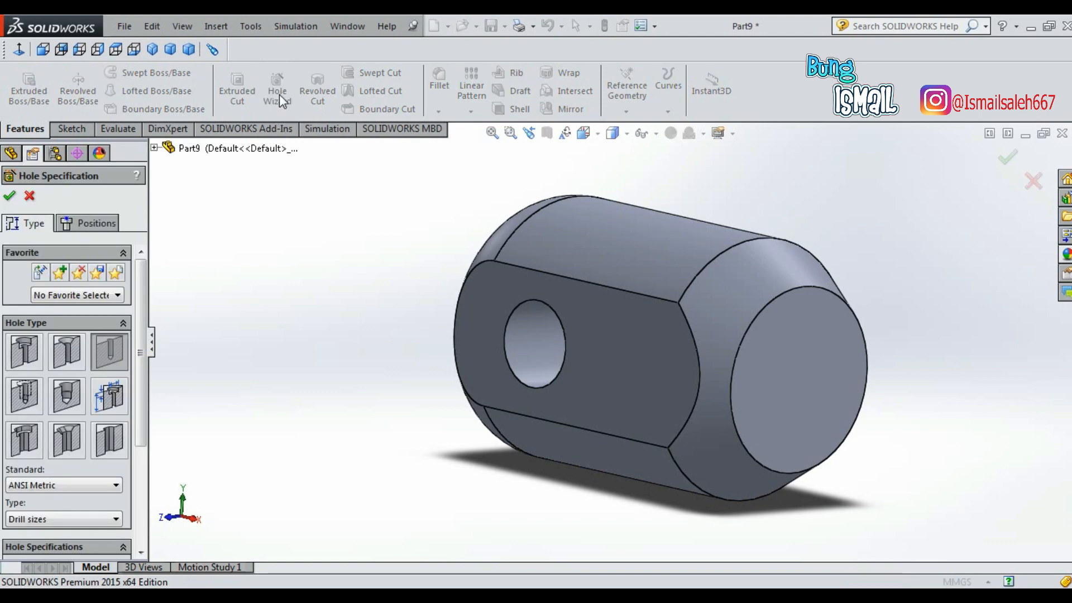
pyautogui.moveTo(143, 333); pyautogui.dragTo(139, 373)
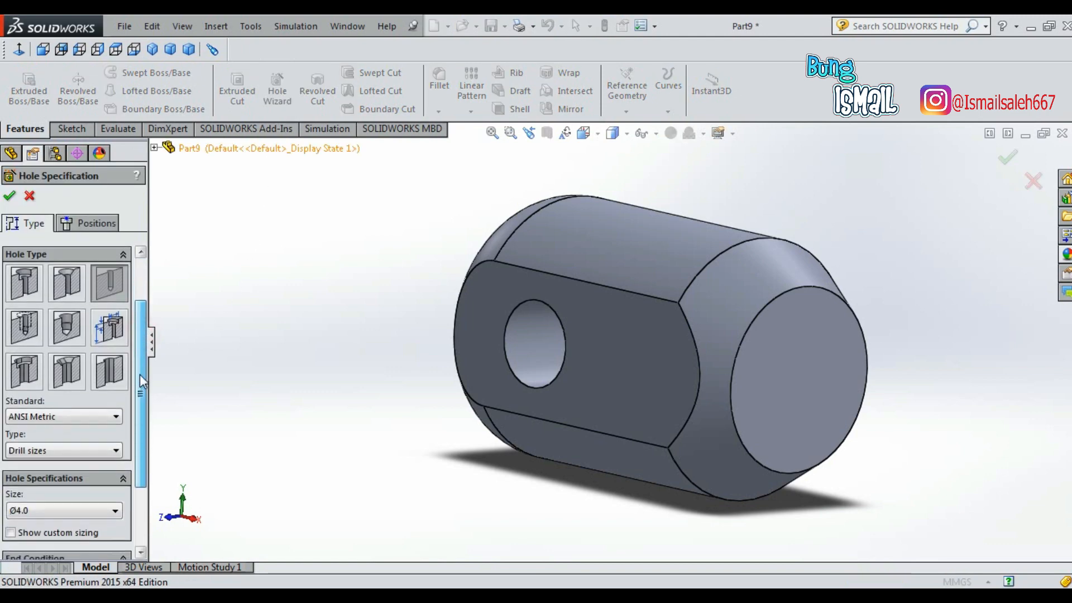
pyautogui.click(24, 346)
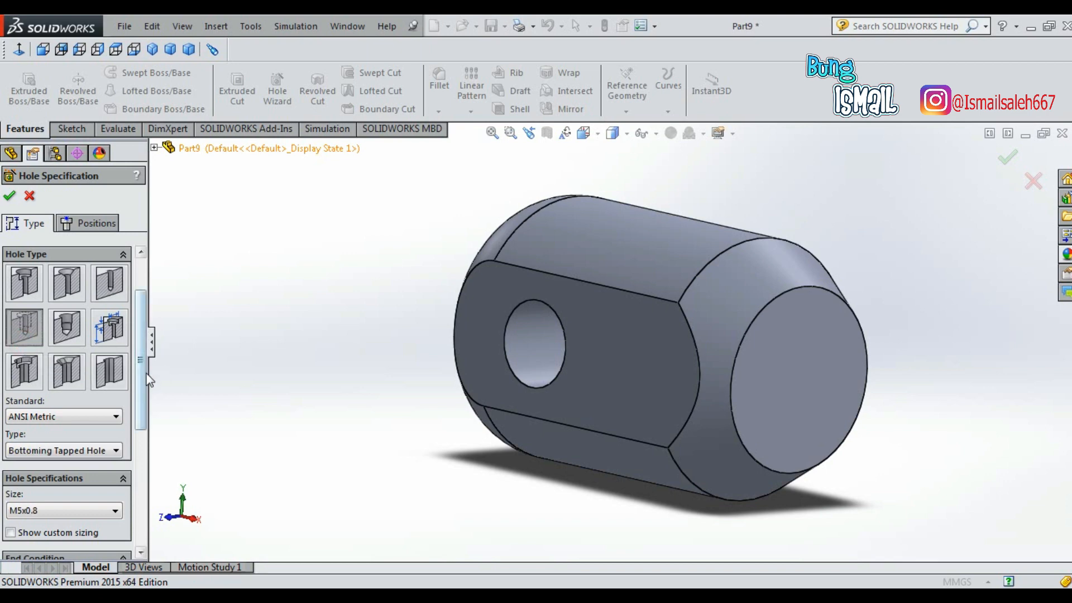
pyautogui.moveTo(144, 374); pyautogui.dragTo(141, 404)
pyautogui.click(113, 350)
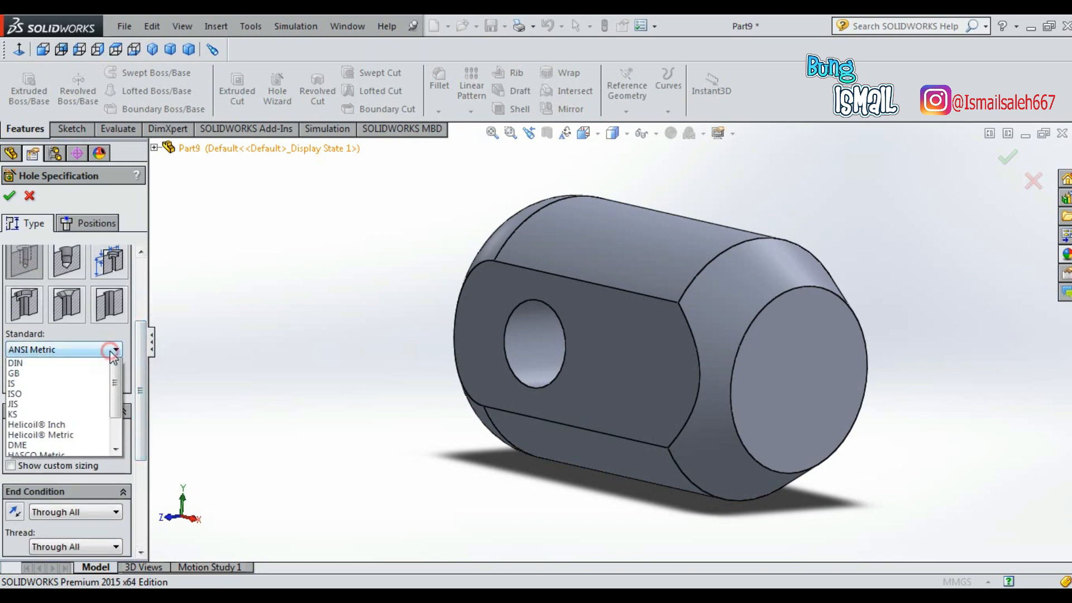
pyautogui.click(89, 363)
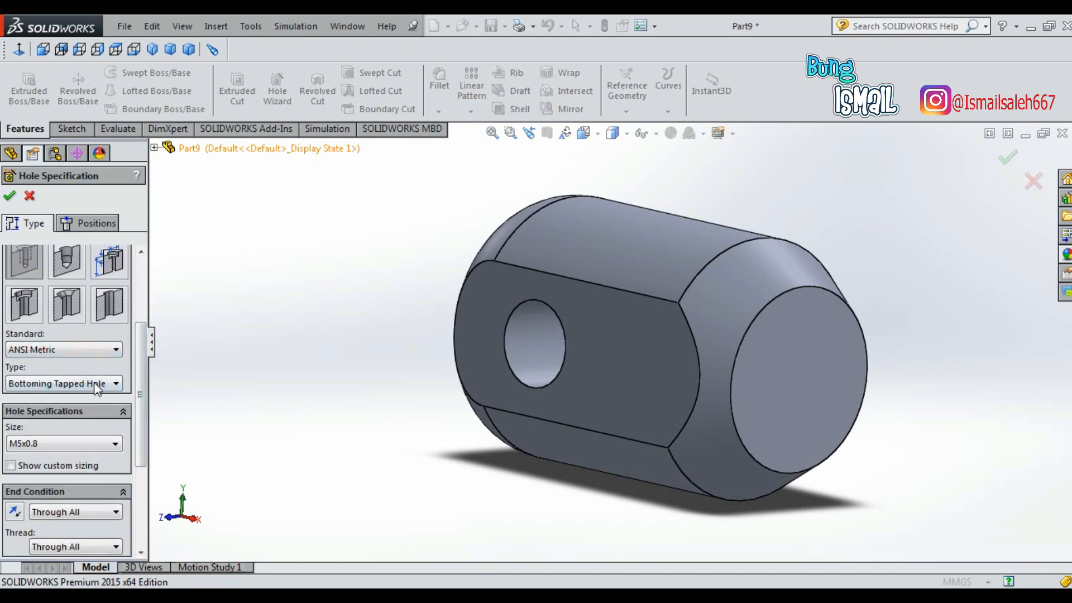
pyautogui.click(94, 382)
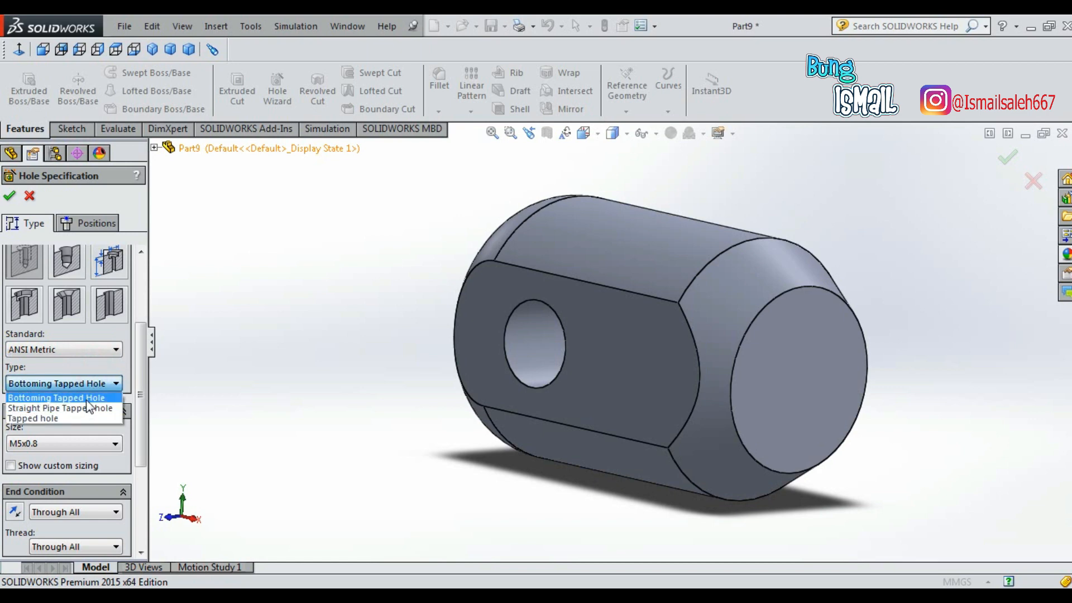
pyautogui.click(86, 397)
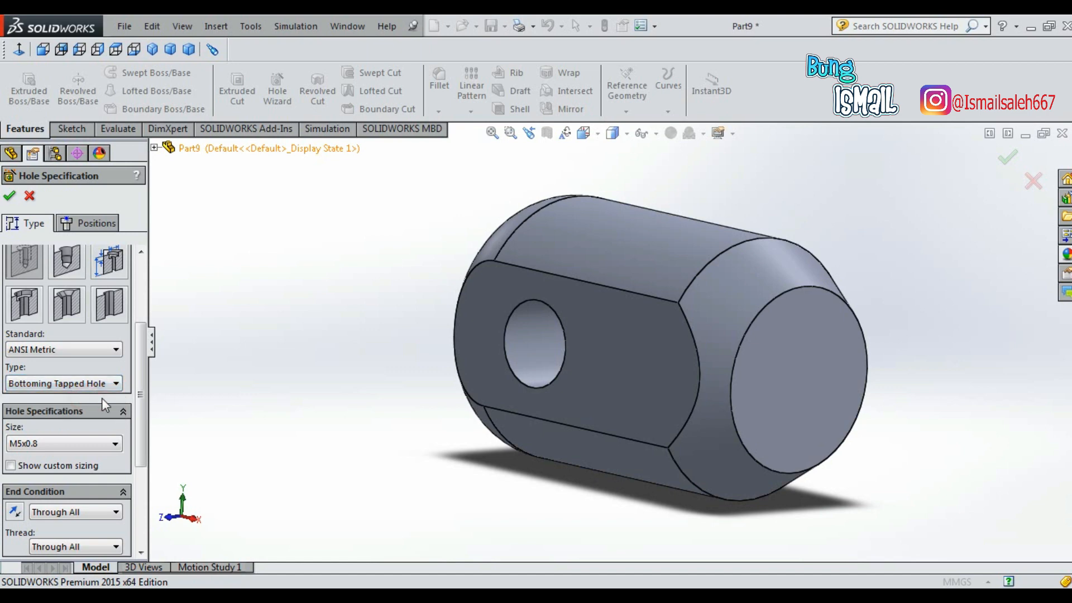
# Keep the tapped hole's size at M5x0.8 and set its end condition to Blind.
pyautogui.moveTo(141, 397); pyautogui.dragTo(137, 422)
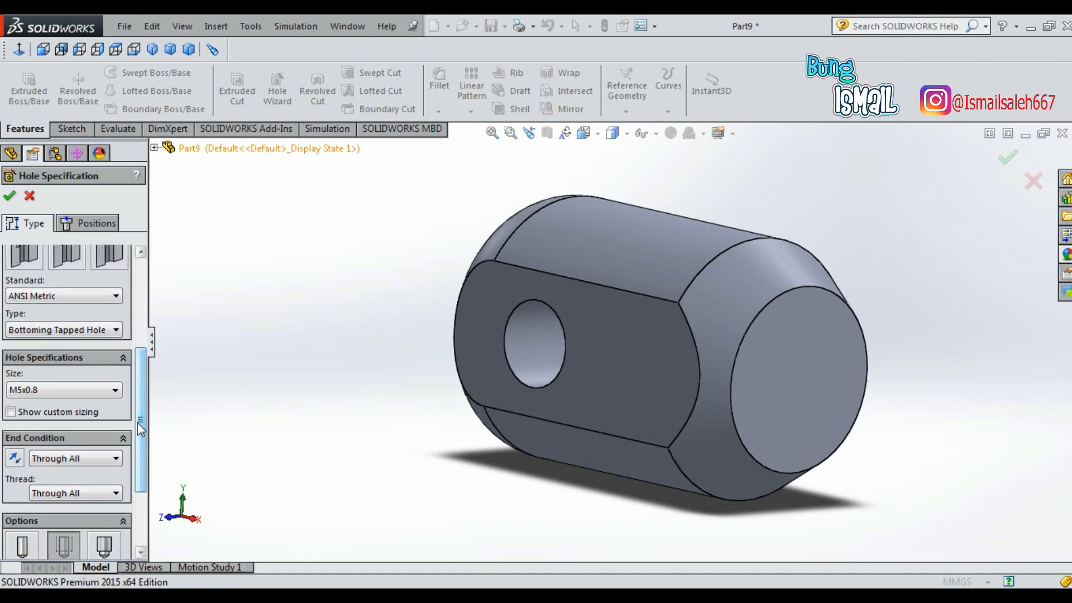
pyautogui.click(112, 391)
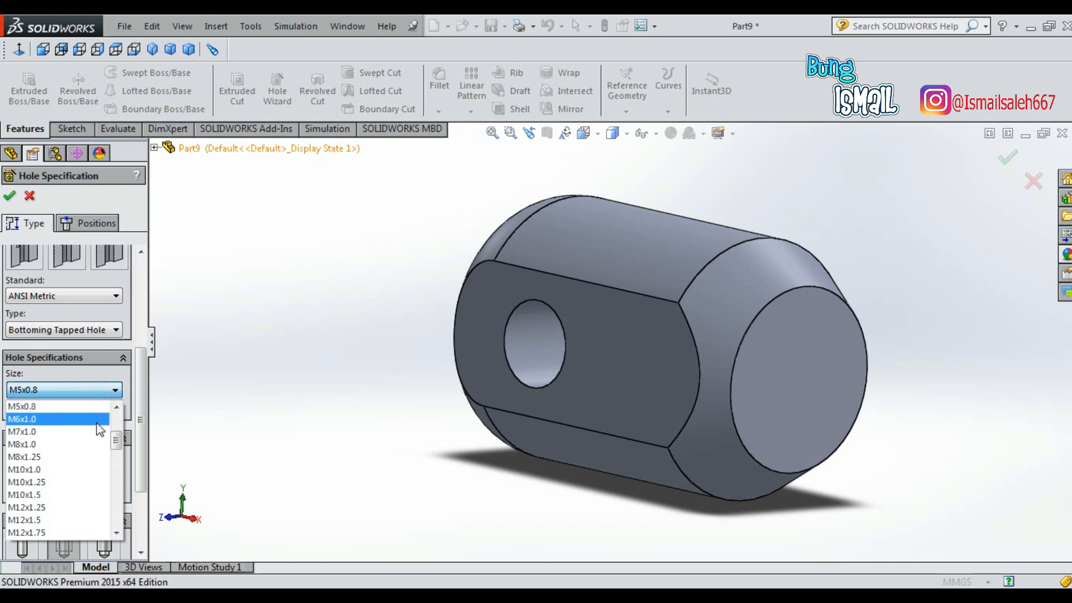
pyautogui.click(98, 407)
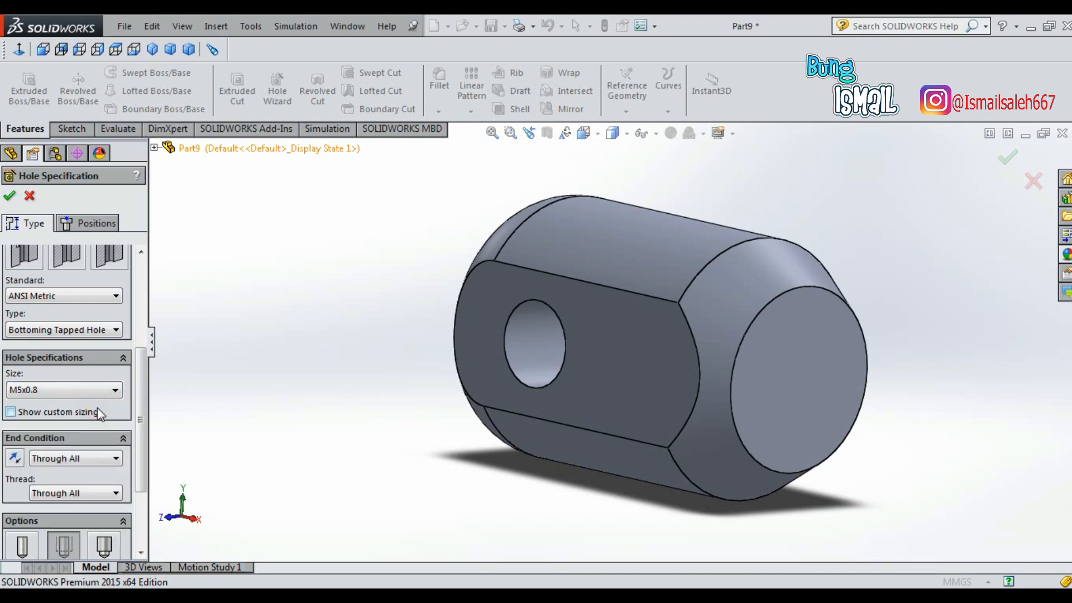
pyautogui.moveTo(138, 412); pyautogui.dragTo(139, 444)
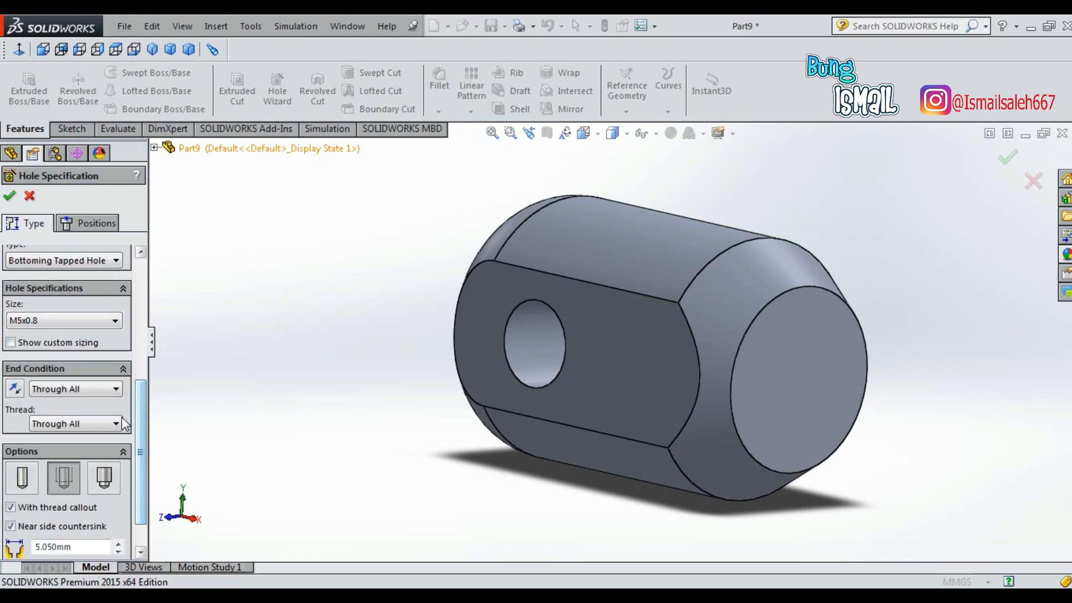
pyautogui.click(116, 390)
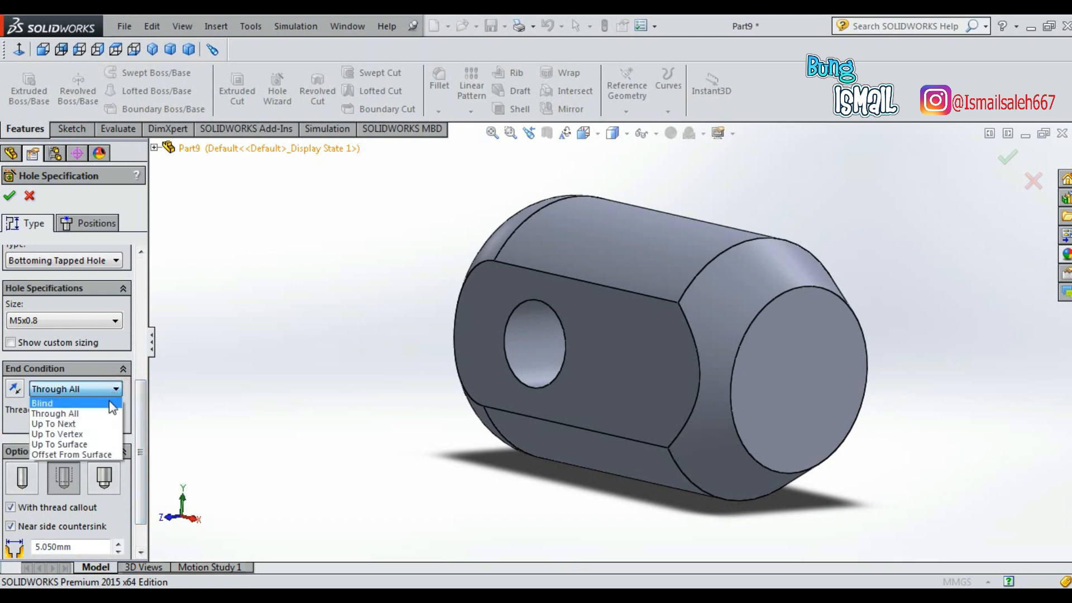
pyautogui.click(106, 403)
# Set both the blind hole depth and the thread depth of the tapped hole to 8 mm.
pyautogui.moveTo(139, 409); pyautogui.dragTo(139, 419)
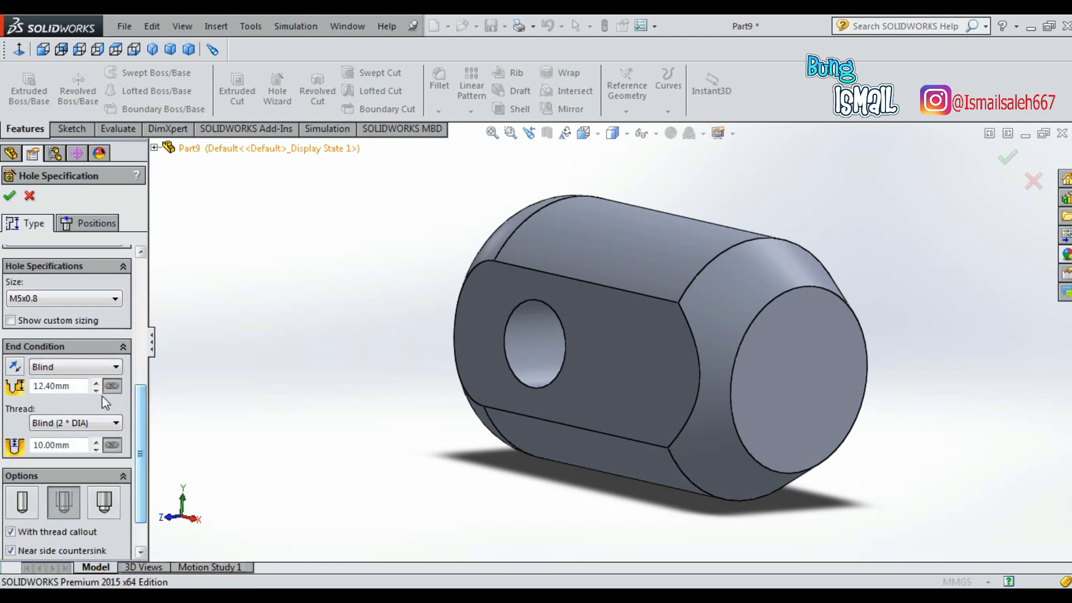
pyautogui.doubleClick(85, 387)
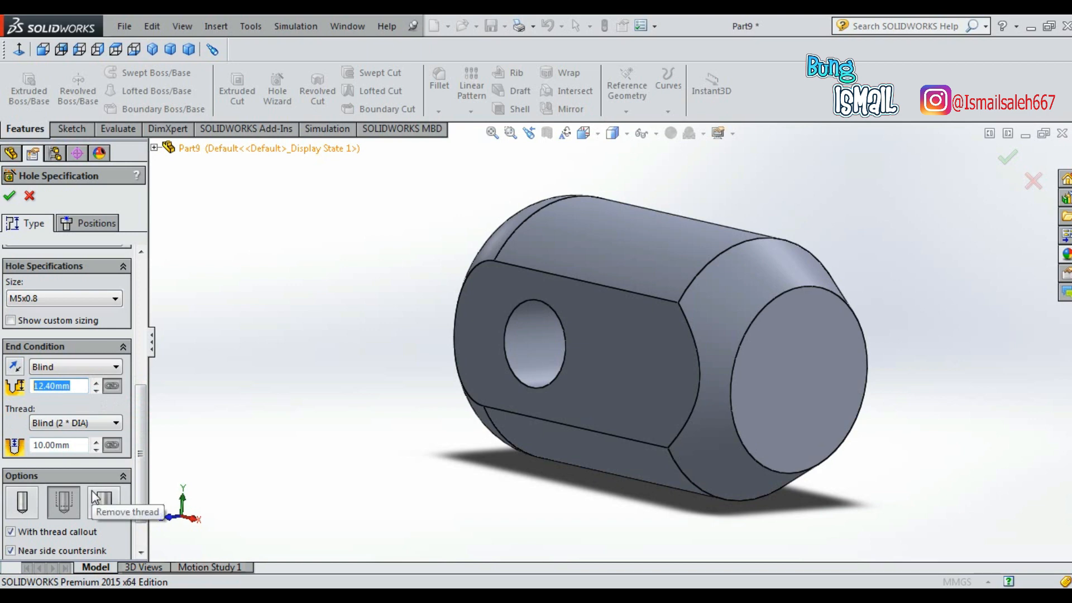
pyautogui.write('8')
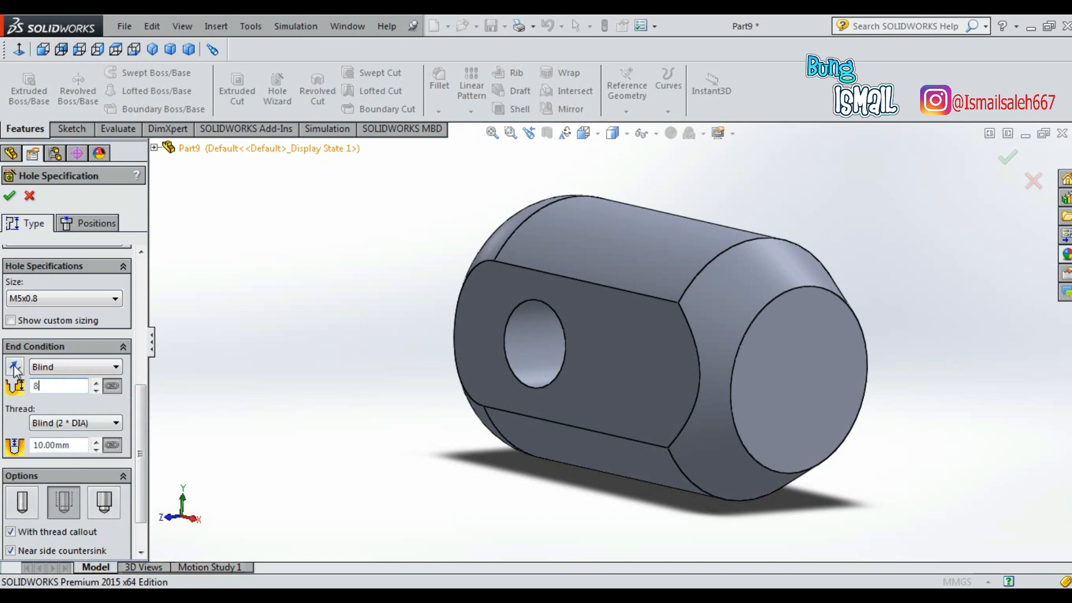
pyautogui.click(77, 445)
pyautogui.press('BackSpace')
pyautogui.press('BackSpace')
pyautogui.press('BackSpace')
pyautogui.press('BackSpace')
pyautogui.press('BackSpace')
pyautogui.press('BackSpace')
pyautogui.press('BackSpace')
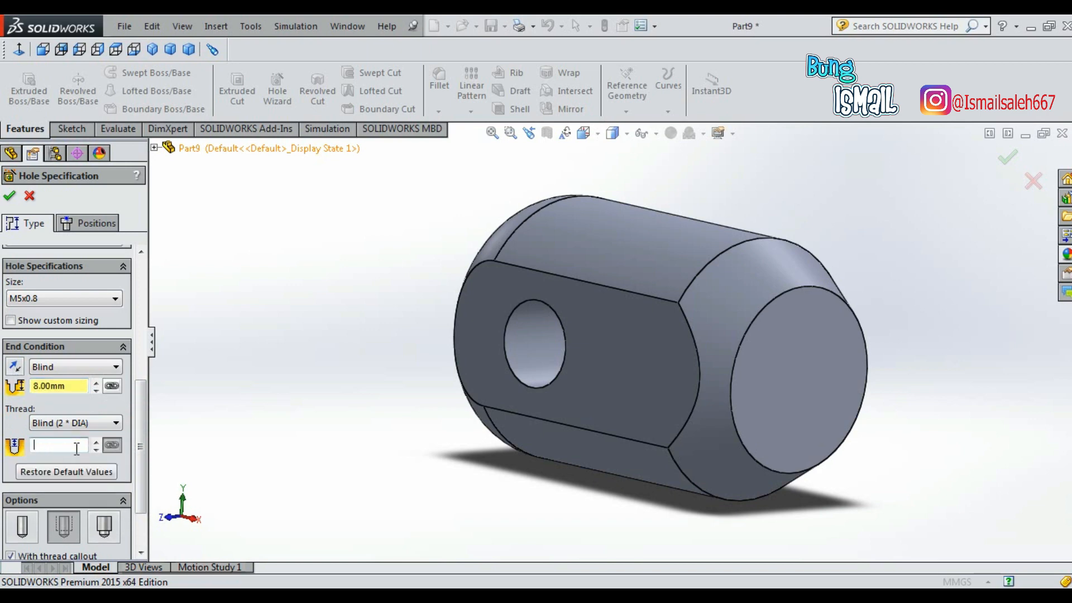
pyautogui.write('8')
pyautogui.click(129, 471)
# Set the near side countersink diameter of the tapped hole to 5 mm.
pyautogui.moveTo(138, 474); pyautogui.dragTo(137, 507)
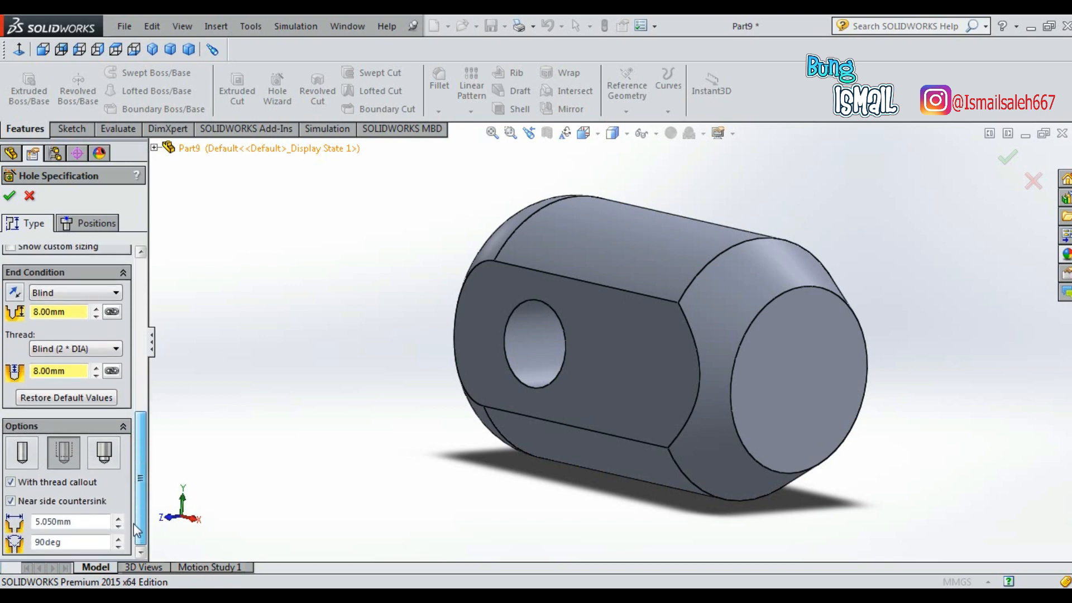
pyautogui.click(89, 522)
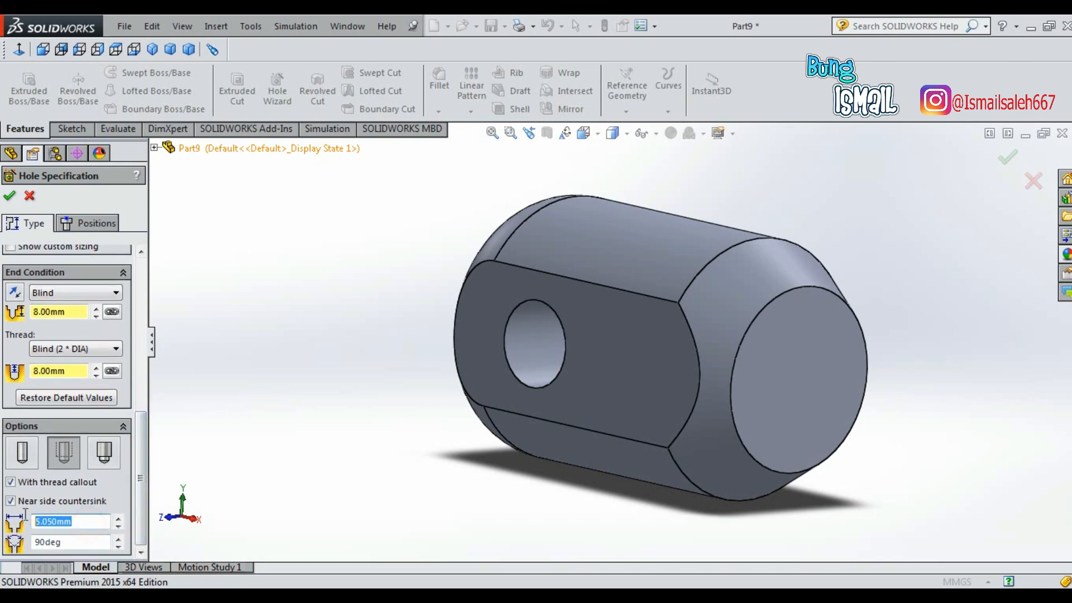
pyautogui.write('5')
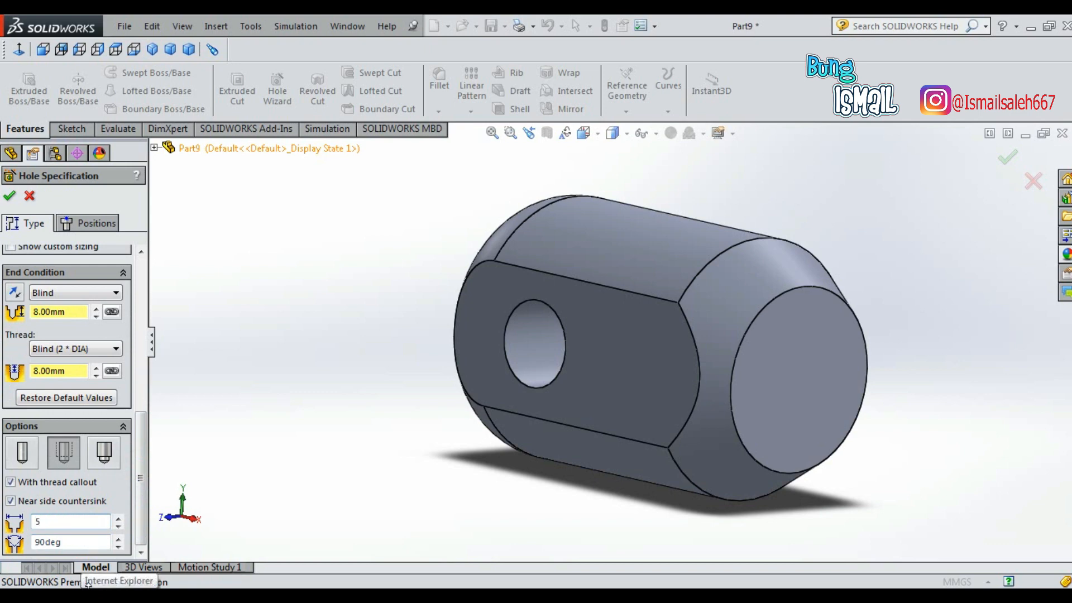
pyautogui.click(121, 485)
pyautogui.click(78, 543)
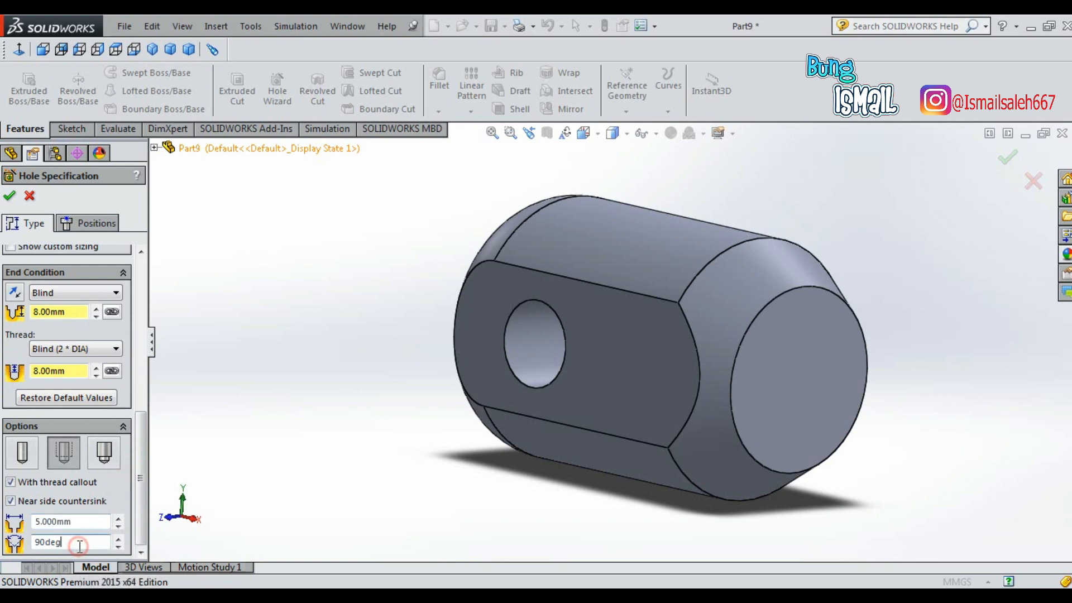
# Position the tapped hole at the origin on the chamfered end's flat circular face and finish the Hole Wizard hole.
pyautogui.click(102, 226)
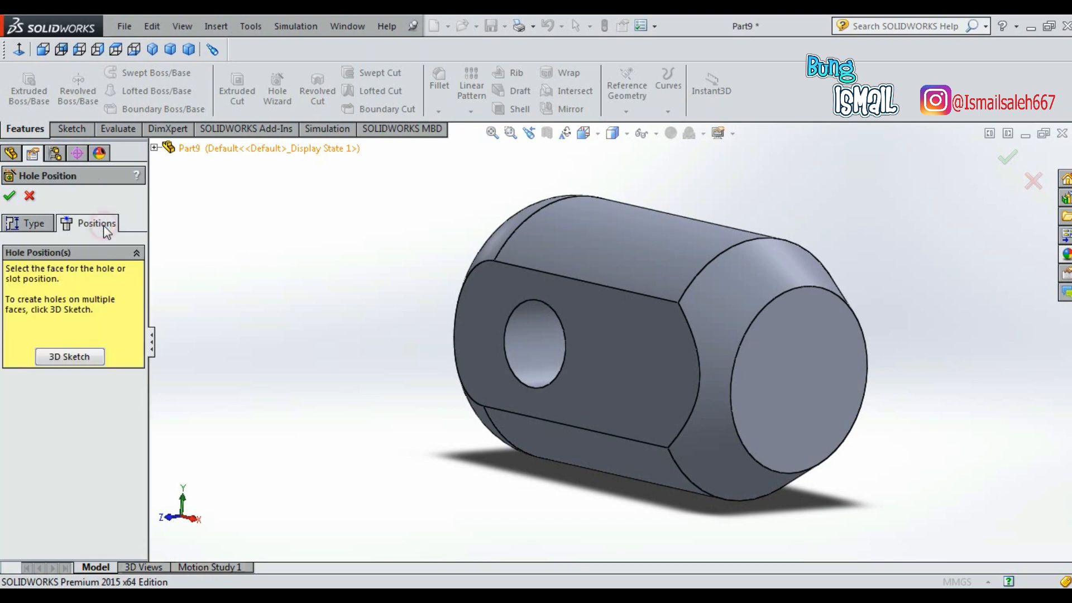
pyautogui.click(808, 386)
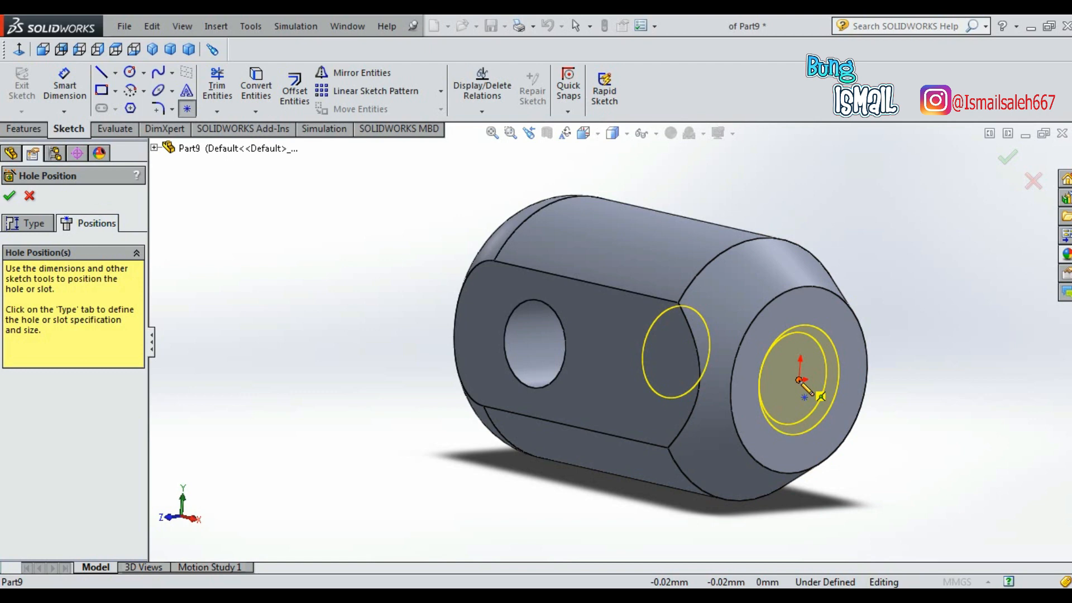
pyautogui.click(800, 381)
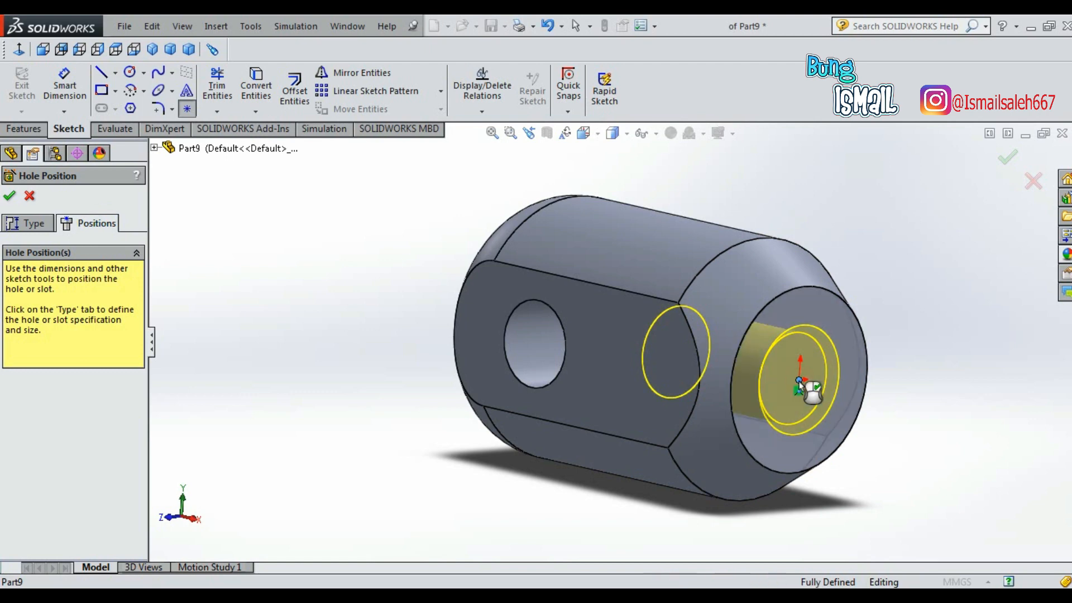
pyautogui.click(8, 196)
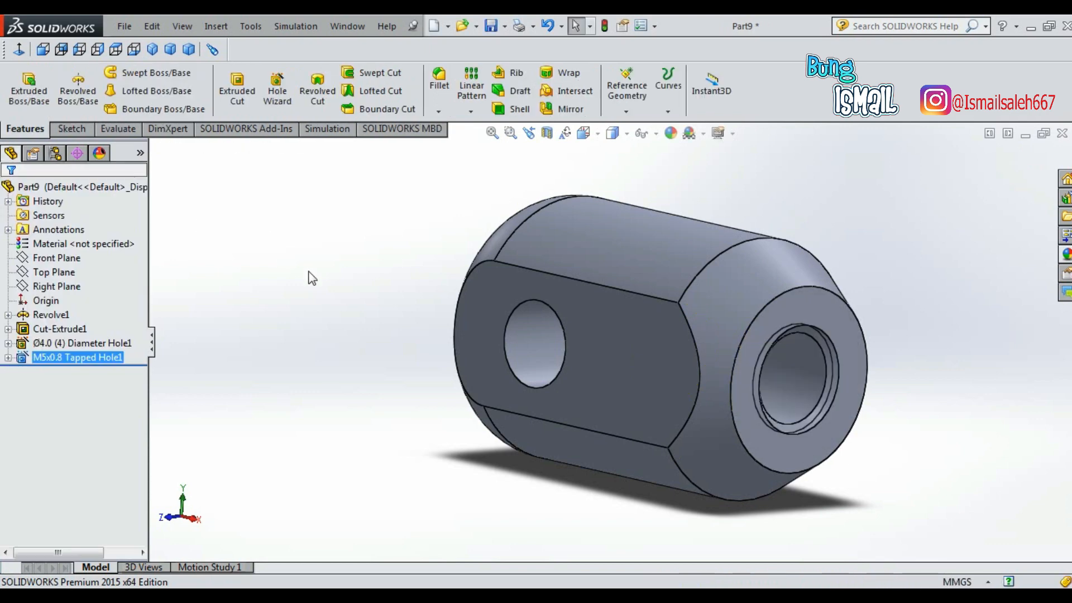
# Examine the part's internal holes with hidden lines visible and restore the shaded with edges display.
pyautogui.moveTo(374, 287); pyautogui.dragTo(407, 324, button='middle')
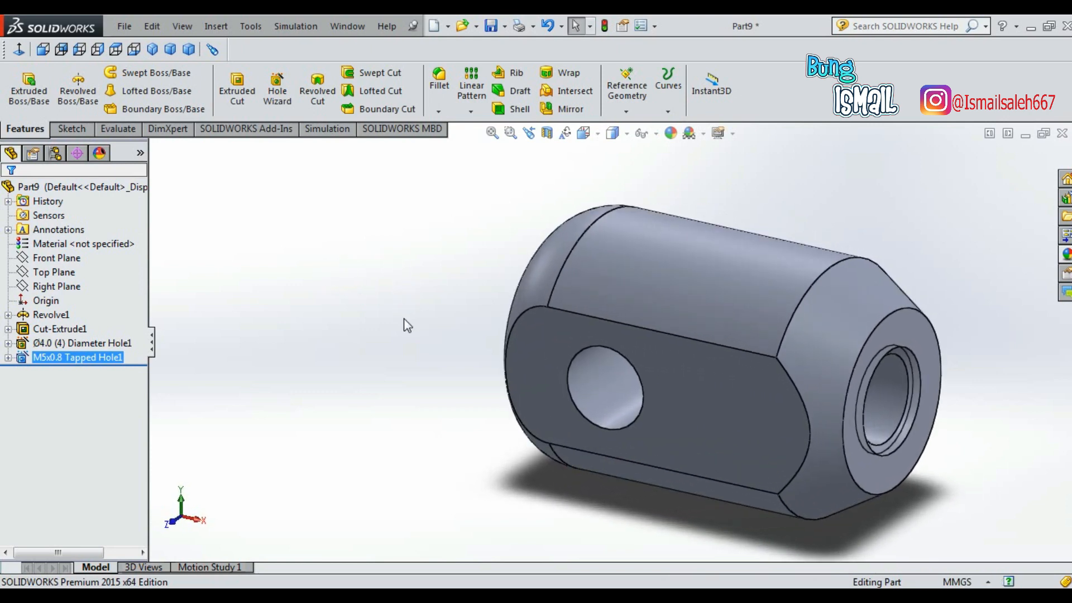
pyautogui.click(597, 137)
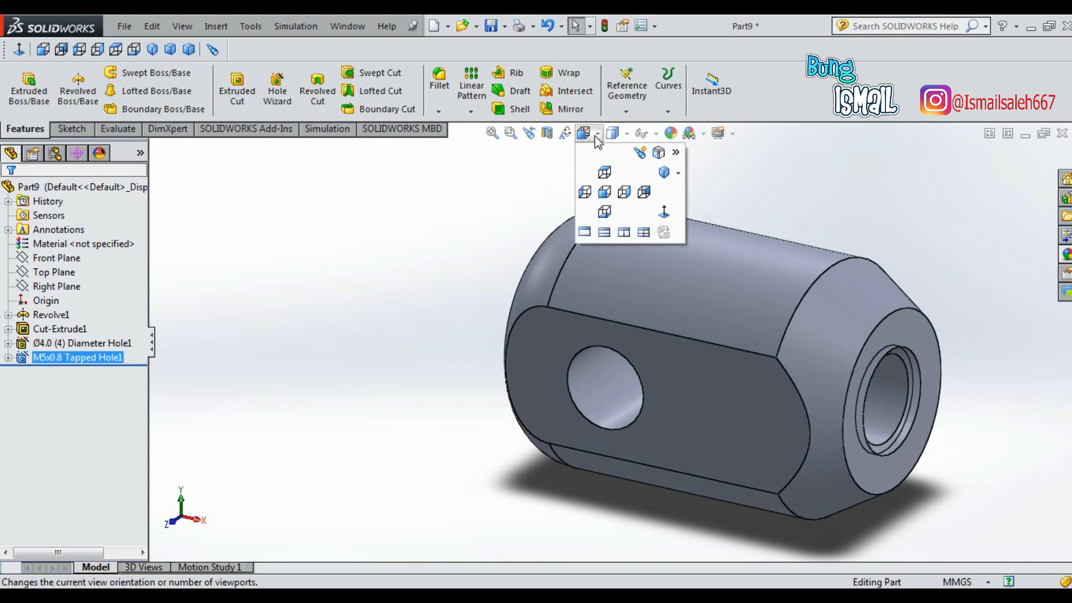
pyautogui.click(613, 133)
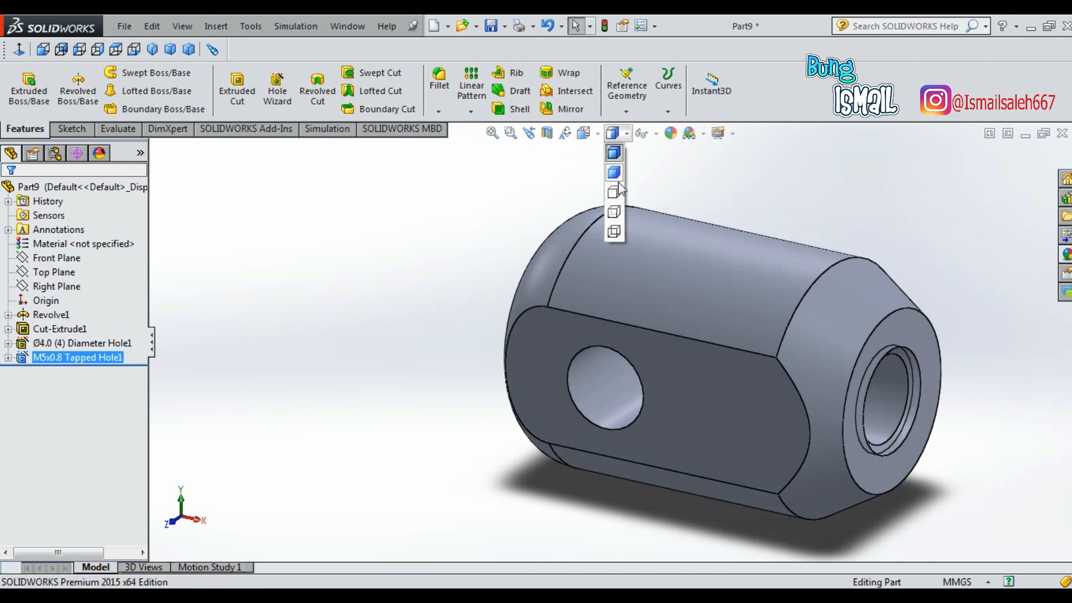
pyautogui.click(615, 213)
pyautogui.moveTo(366, 364); pyautogui.dragTo(350, 334, button='middle')
pyautogui.click(627, 135)
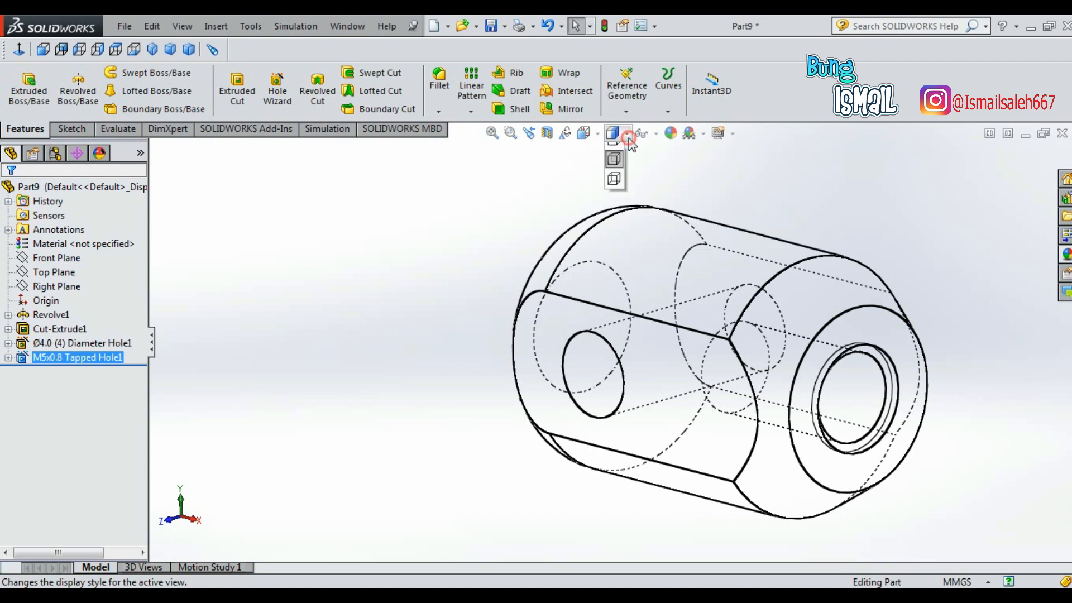
pyautogui.click(623, 160)
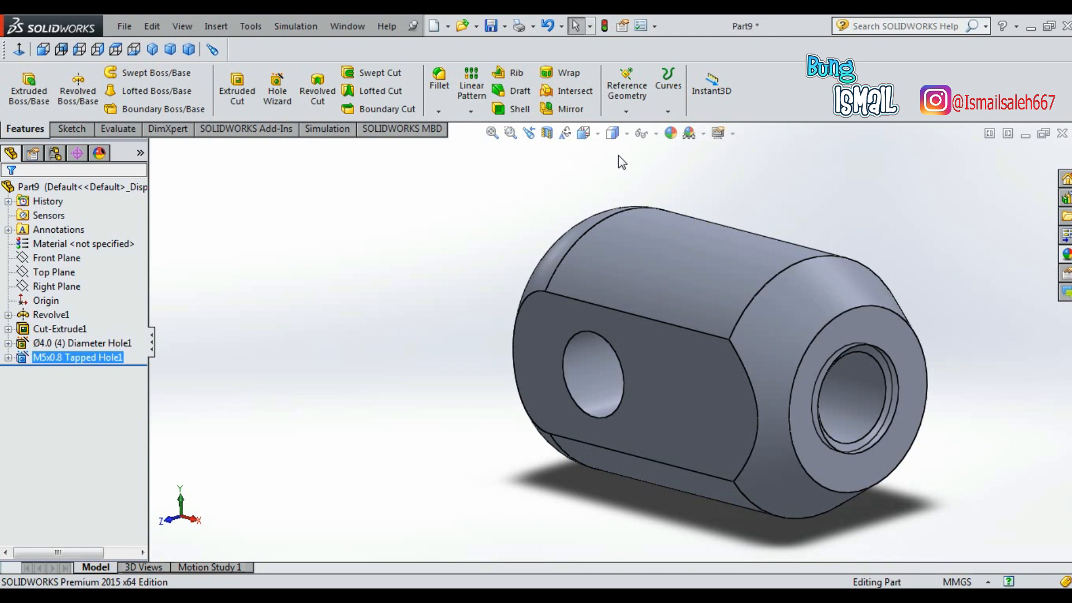
pyautogui.click(672, 134)
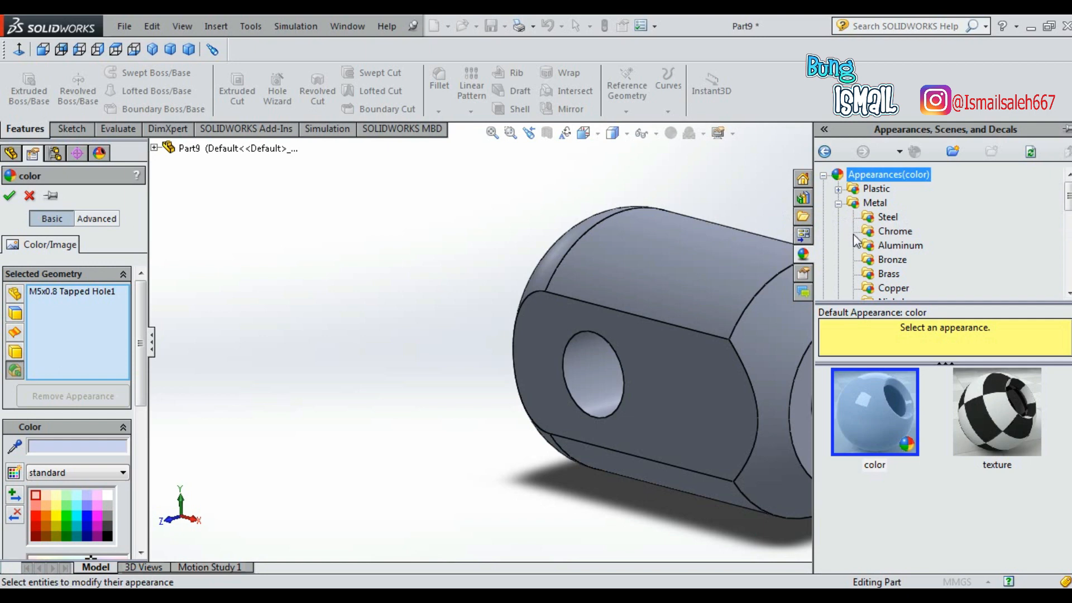
pyautogui.click(876, 278)
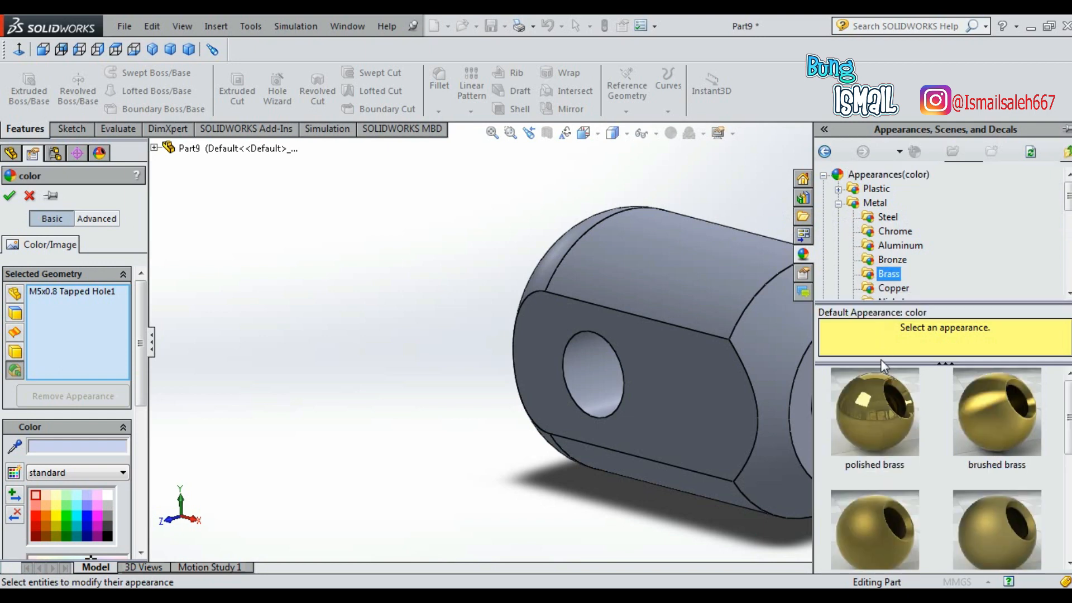
pyautogui.click(873, 425)
pyautogui.moveTo(873, 425)
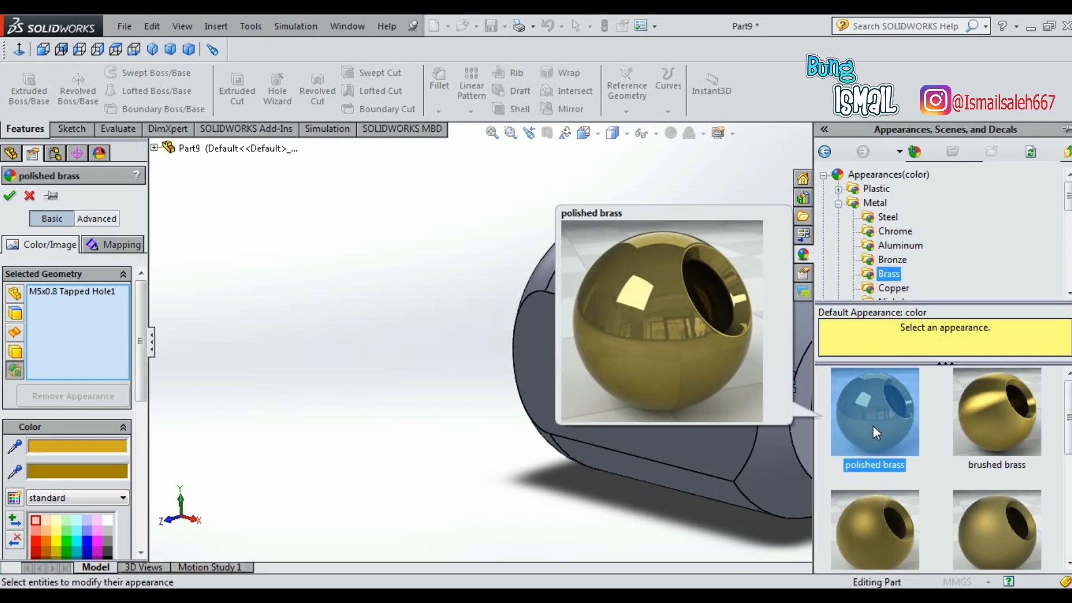
pyautogui.rightClick(93, 290)
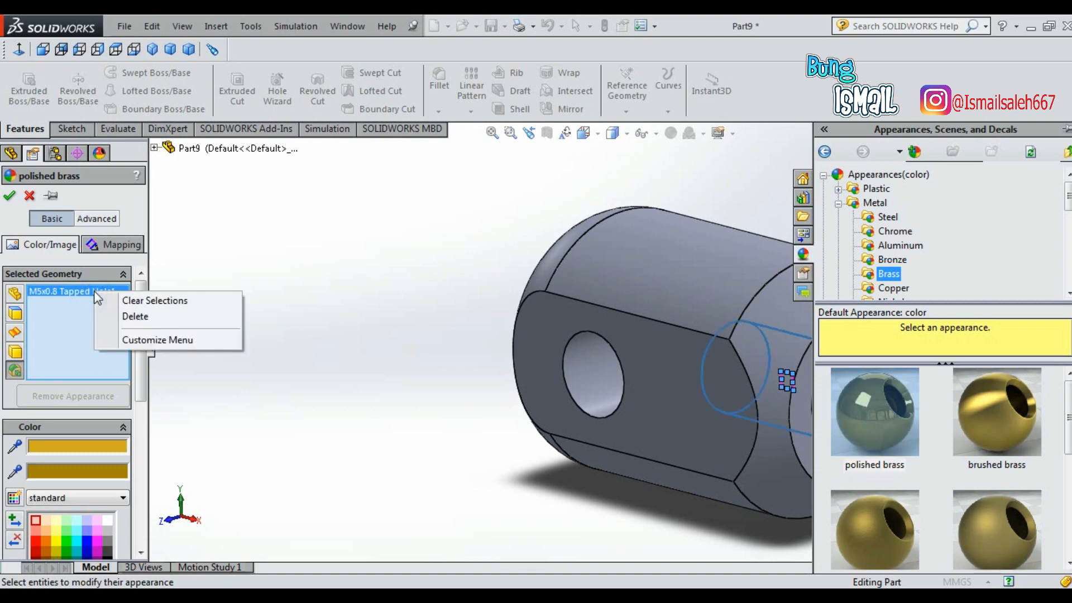
pyautogui.click(120, 318)
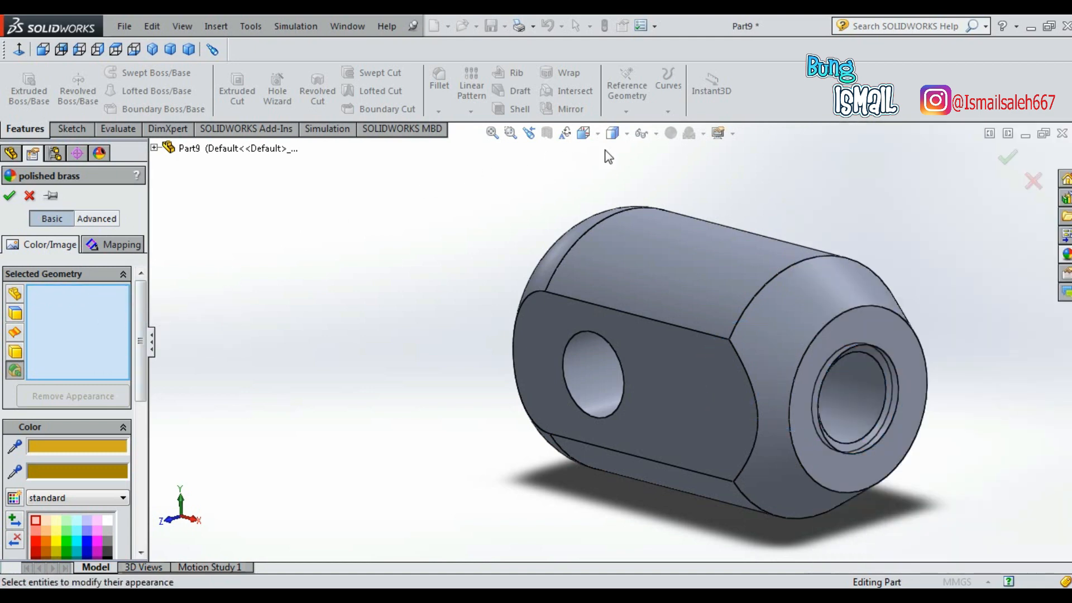
pyautogui.click(27, 196)
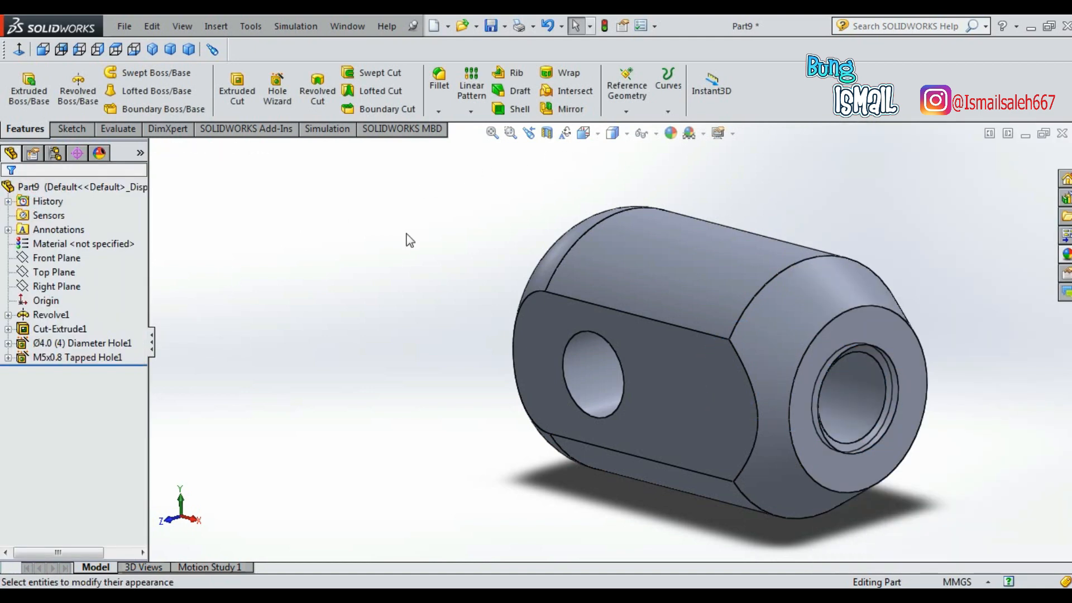
# Apply the polished brass metal appearance to the whole part.
pyautogui.click(671, 133)
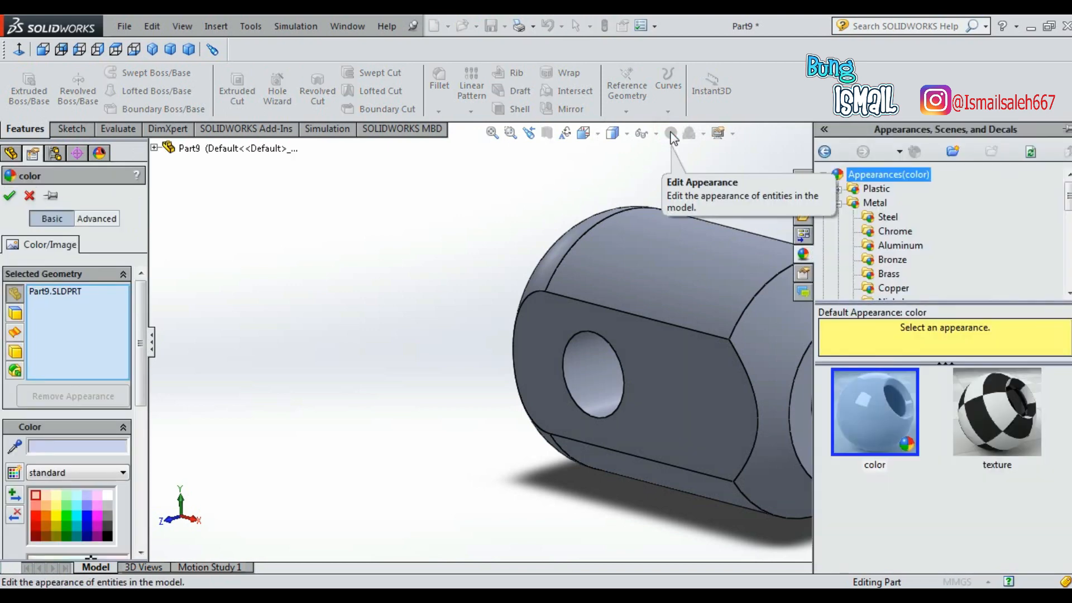
pyautogui.click(893, 274)
pyautogui.click(883, 398)
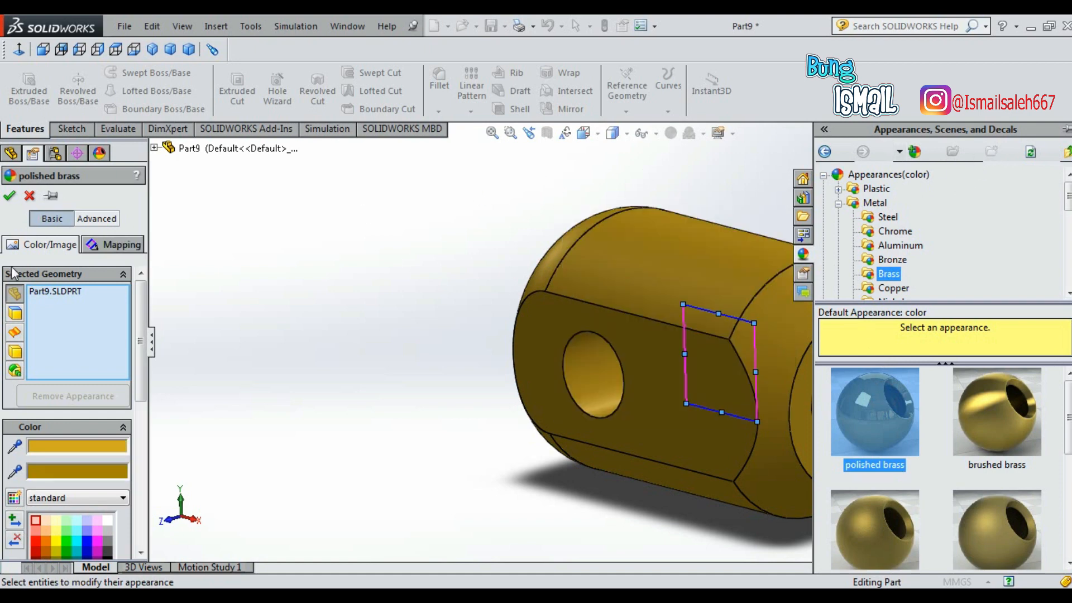
pyautogui.click(9, 195)
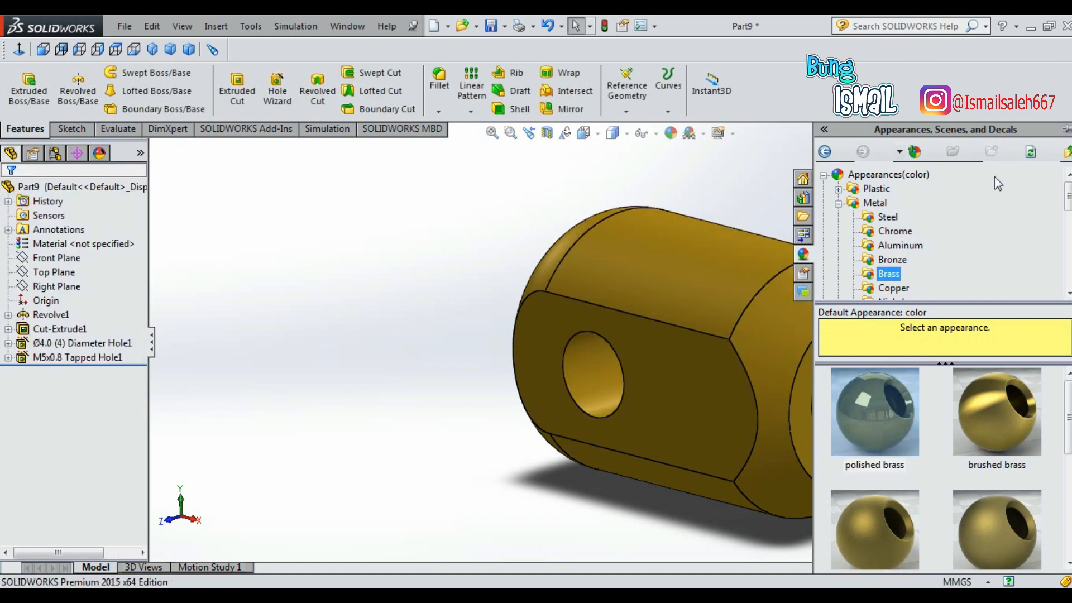
pyautogui.click(738, 179)
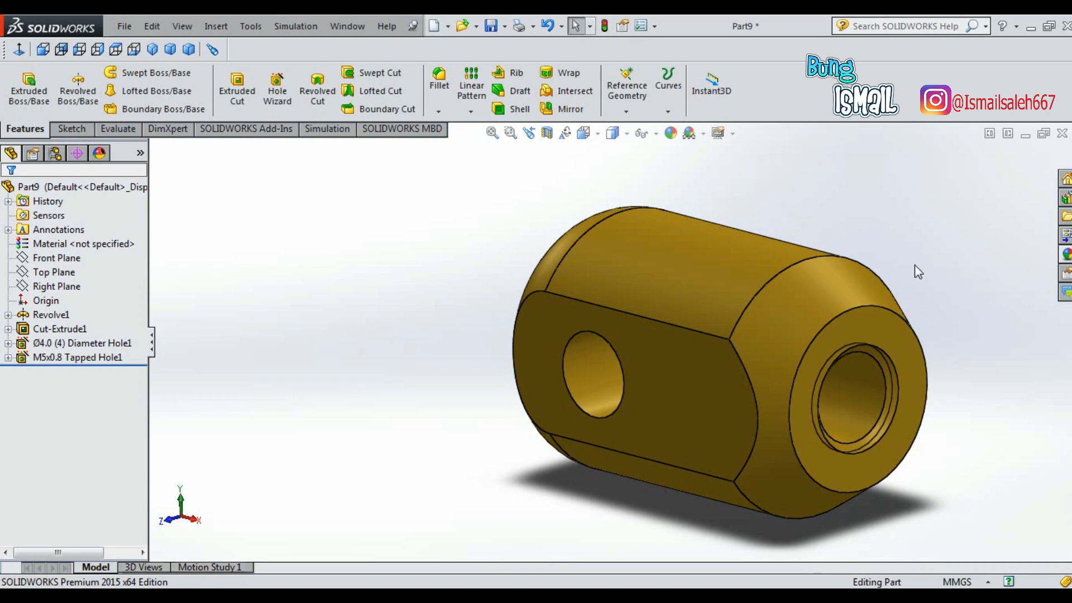
pyautogui.scroll(-1, 953, 225)
pyautogui.scroll(1, 934, 253)
pyautogui.scroll(-1, 931, 261)
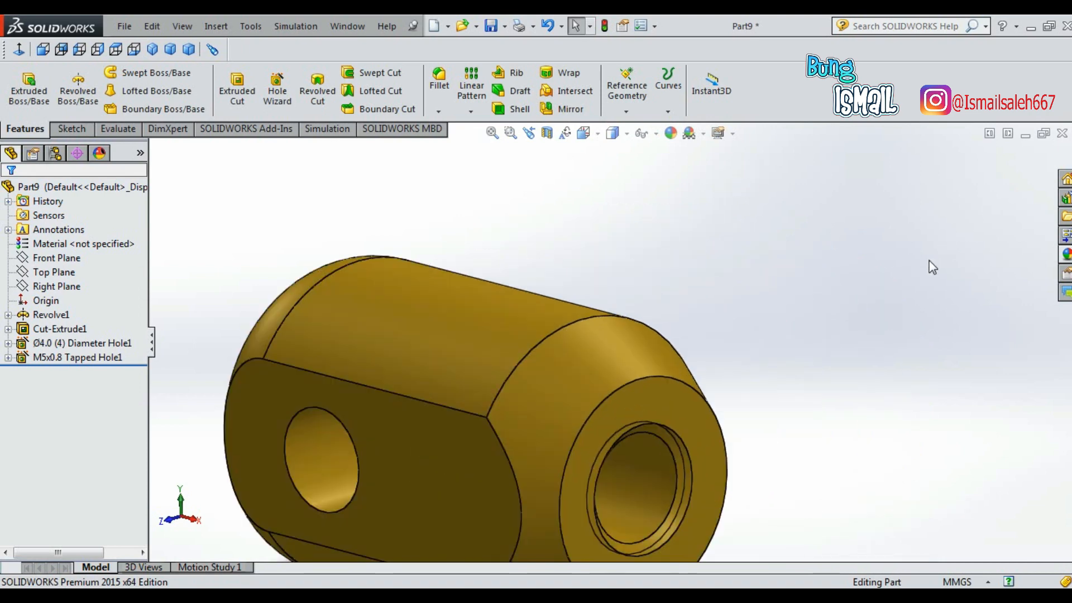
pyautogui.scroll(2, 915, 274)
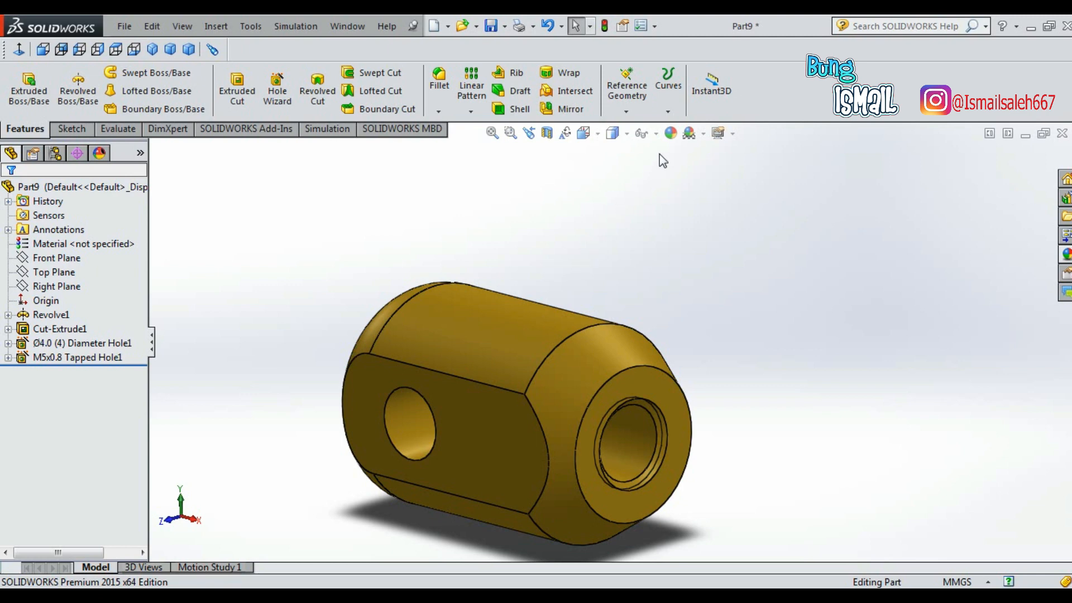
# Edit the part's appearance and choose the cast stainless steel appearance from the steel metals.
pyautogui.click(670, 136)
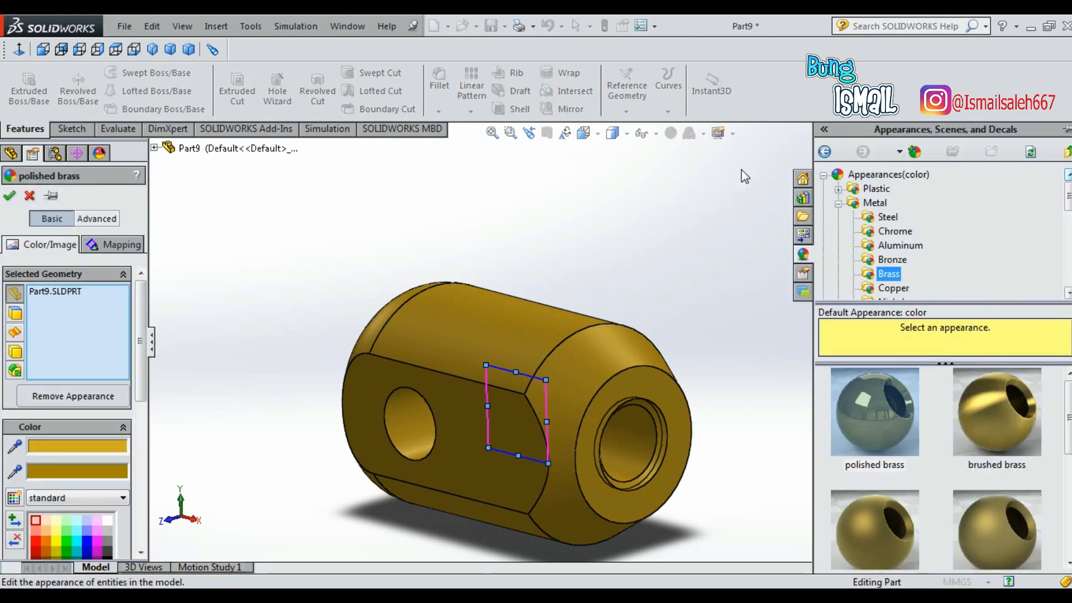
pyautogui.click(1069, 131)
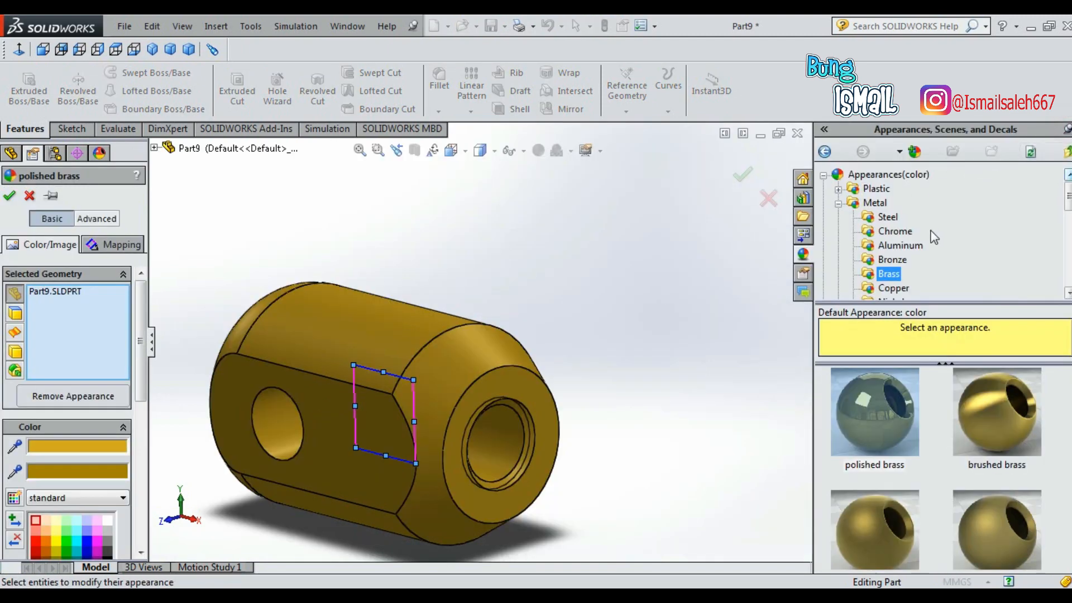
pyautogui.click(888, 217)
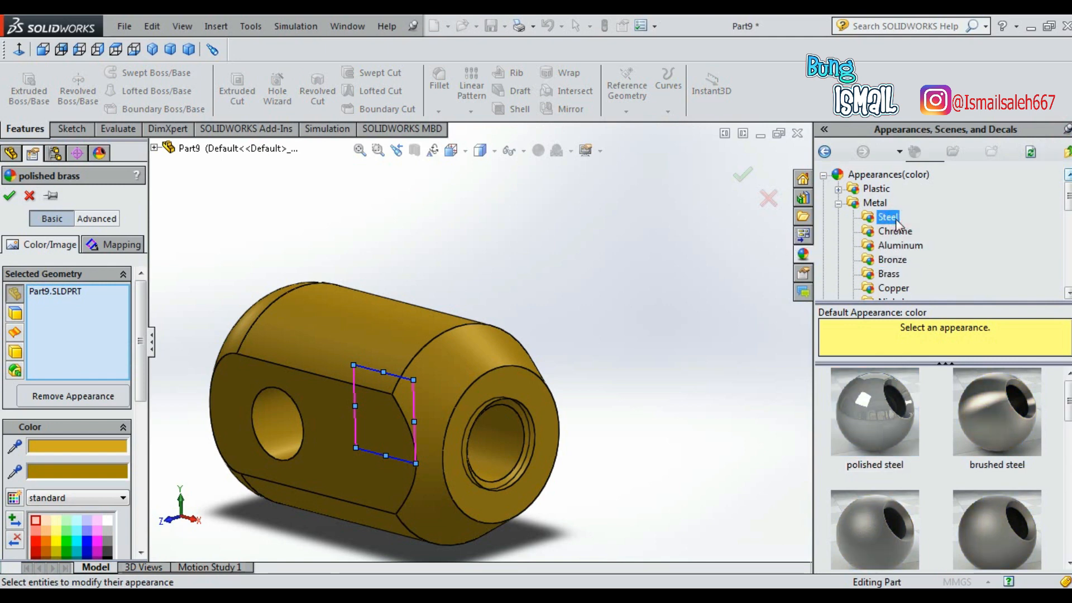
pyautogui.scroll(-5, 938, 469)
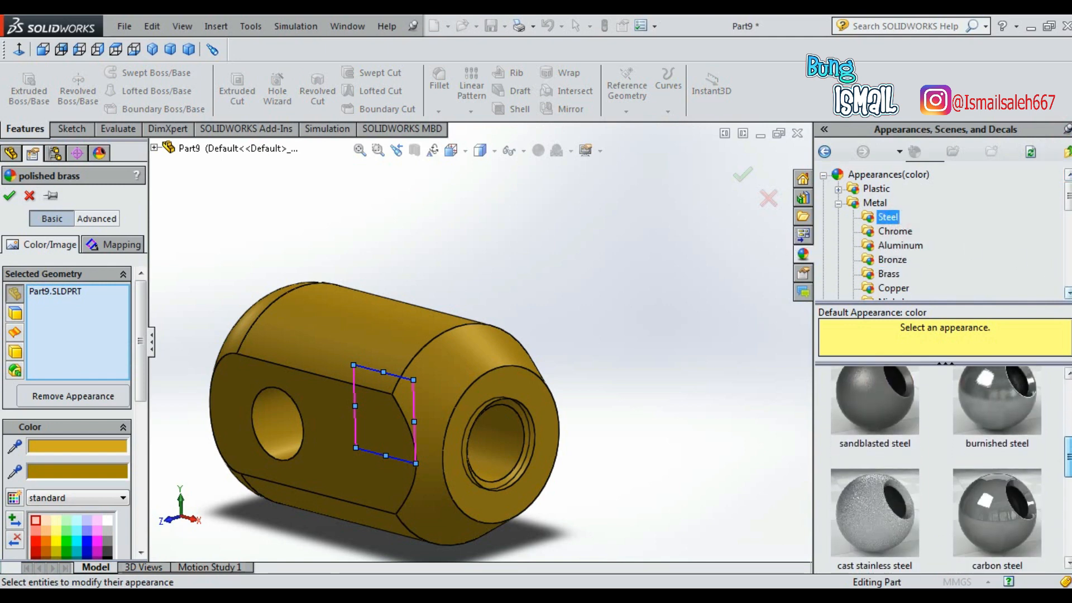
pyautogui.click(868, 491)
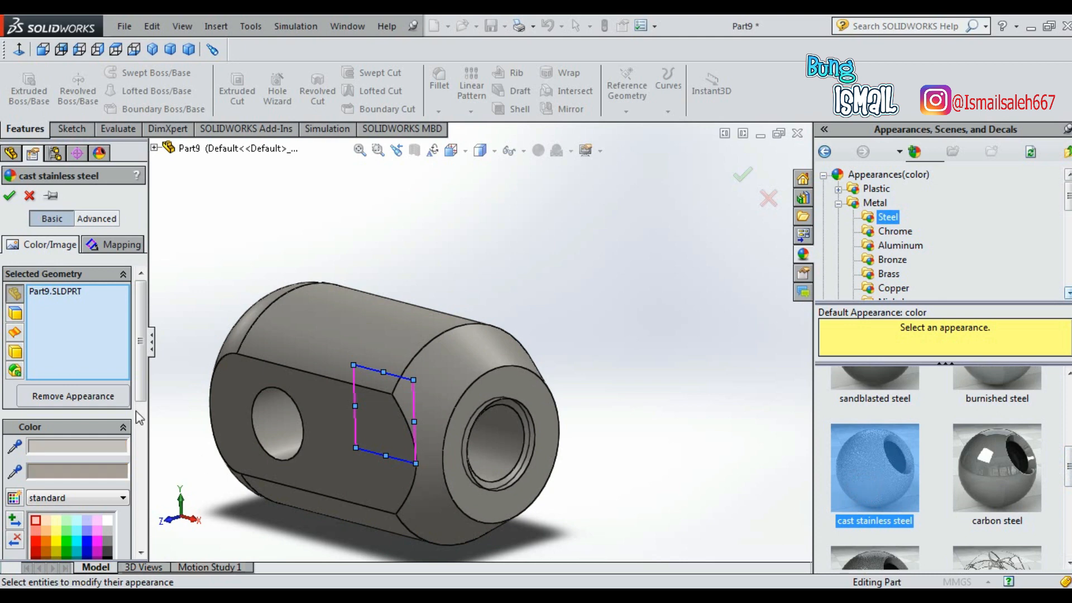
# Replace the whole-part selection with the Ø4.0 diameter hole and M5x0.8 tapped hole features and finish applying cast stainless steel.
pyautogui.rightClick(67, 293)
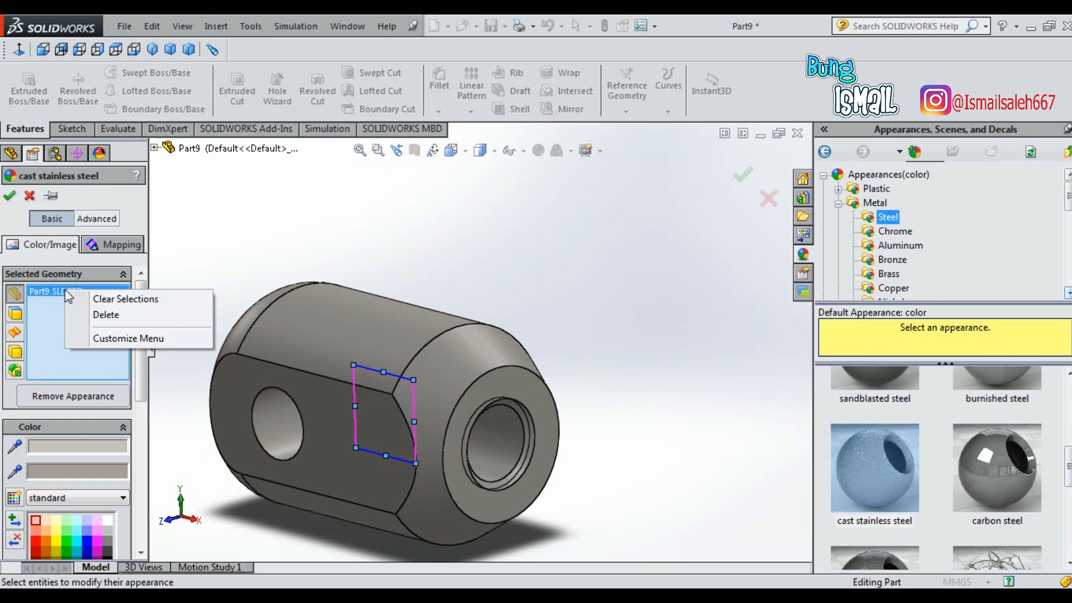
pyautogui.click(100, 315)
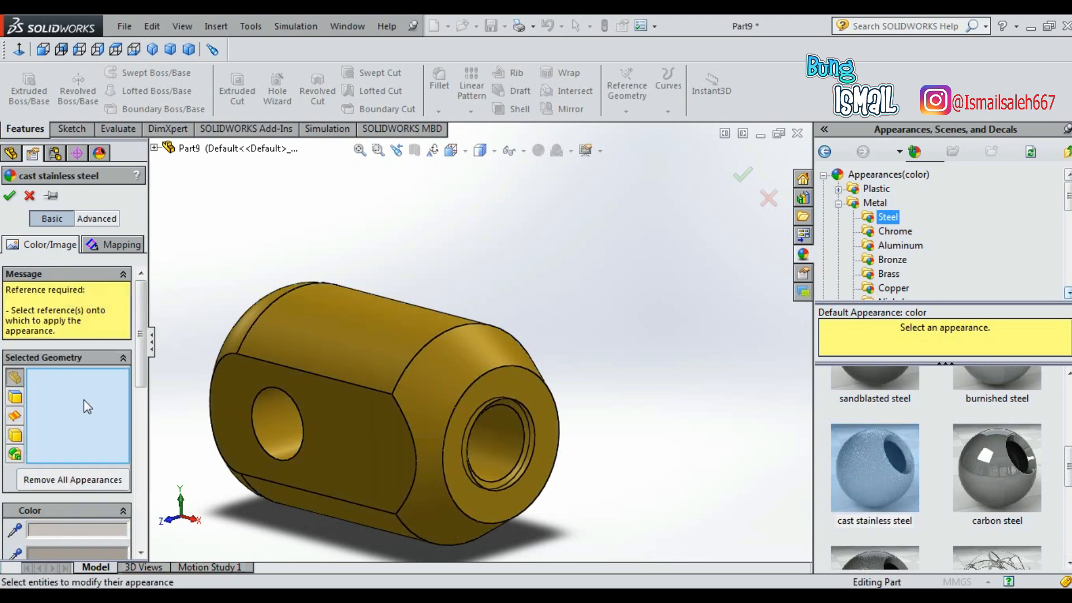
pyautogui.click(15, 455)
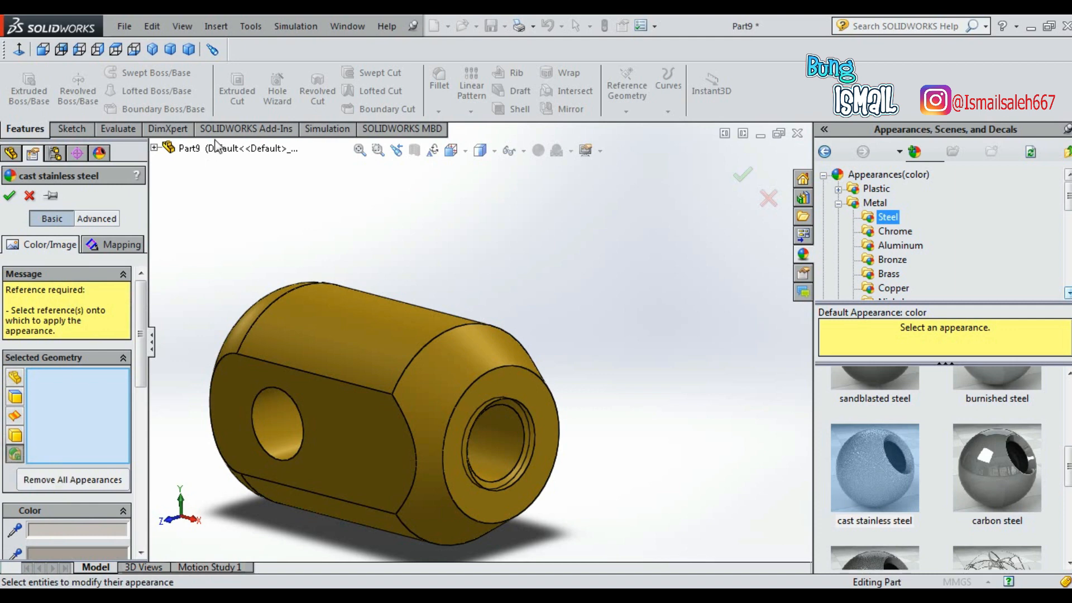
pyautogui.click(154, 148)
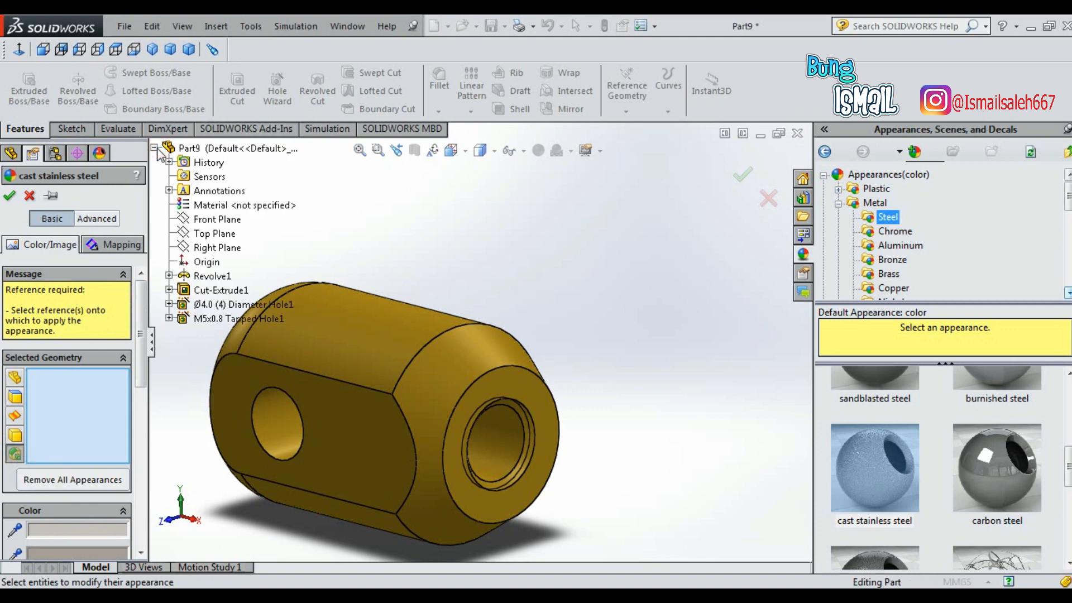
pyautogui.click(209, 306)
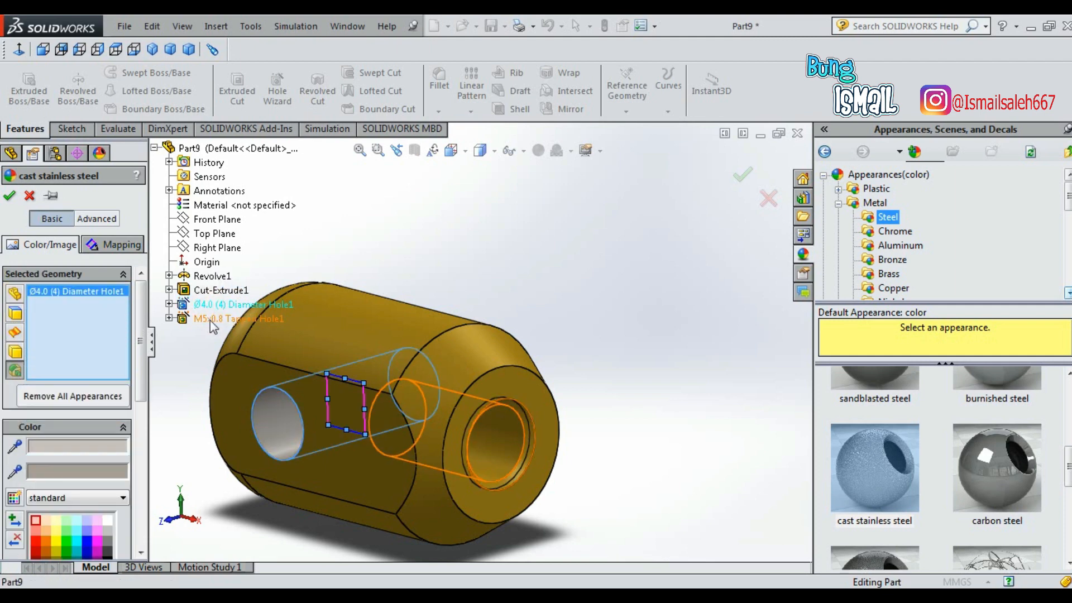
pyautogui.click(210, 320)
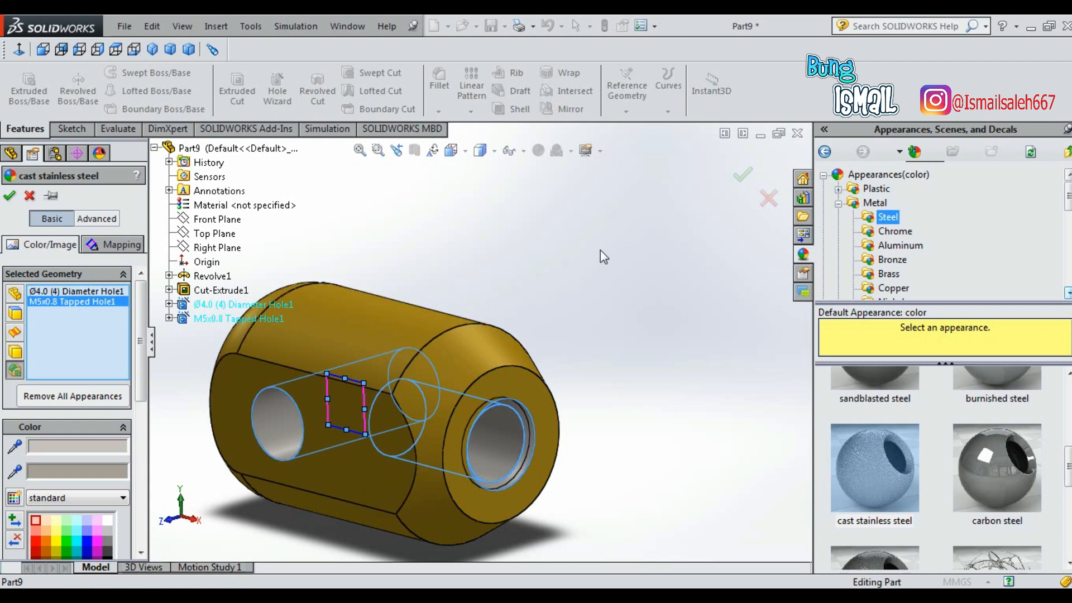
pyautogui.click(9, 196)
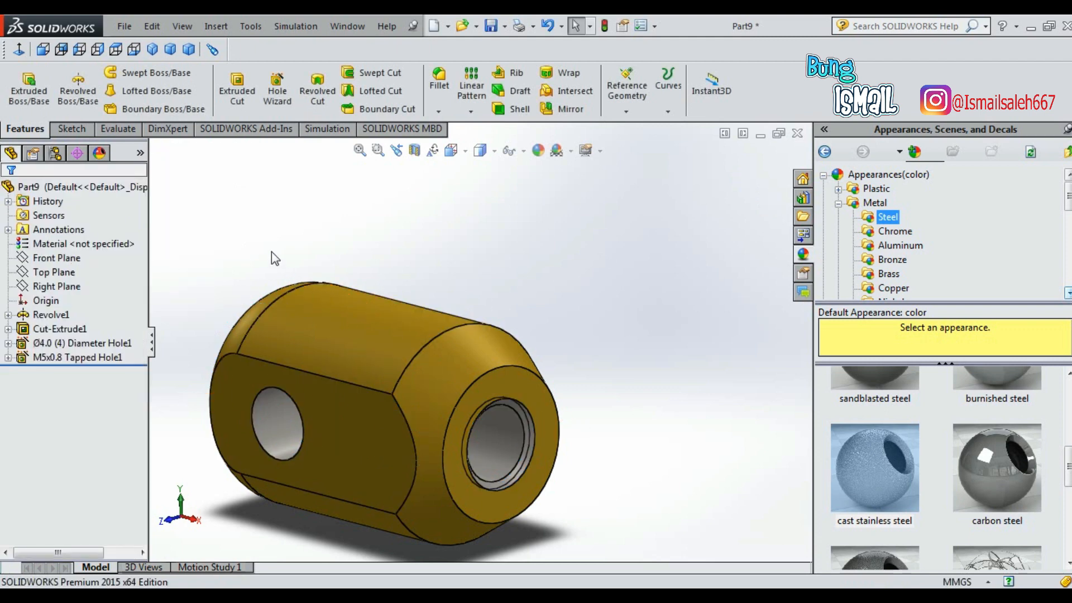
# Add a 5 mm diameter, 8 mm blind cosmetic thread to the tapped hole's inner circular edge, starting from the chamfered end's flat face.
pyautogui.press('f')
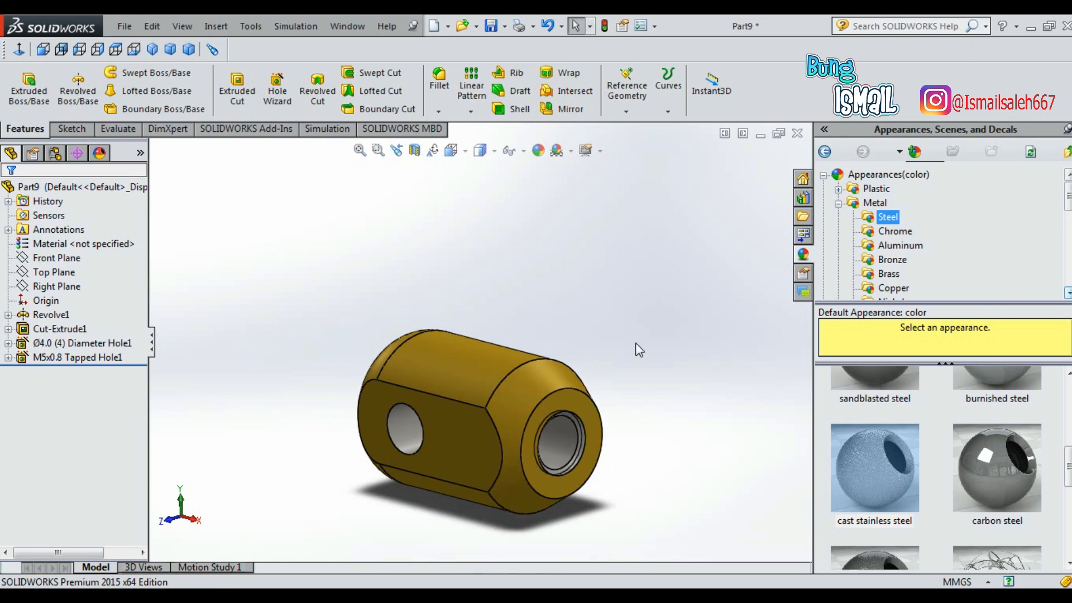
pyautogui.scroll(-4, 636, 344)
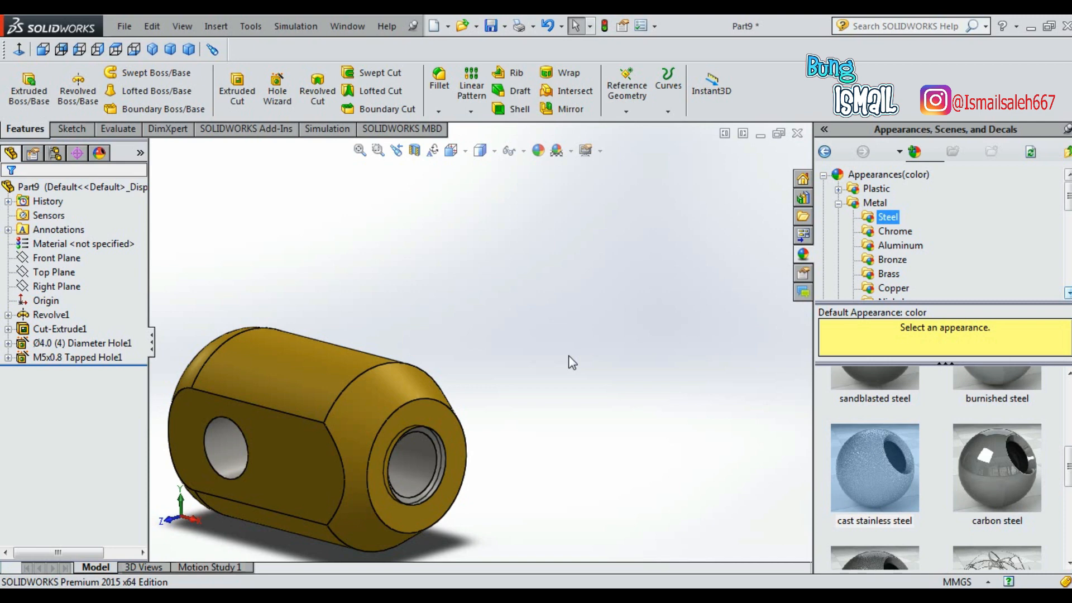
pyautogui.click(220, 25)
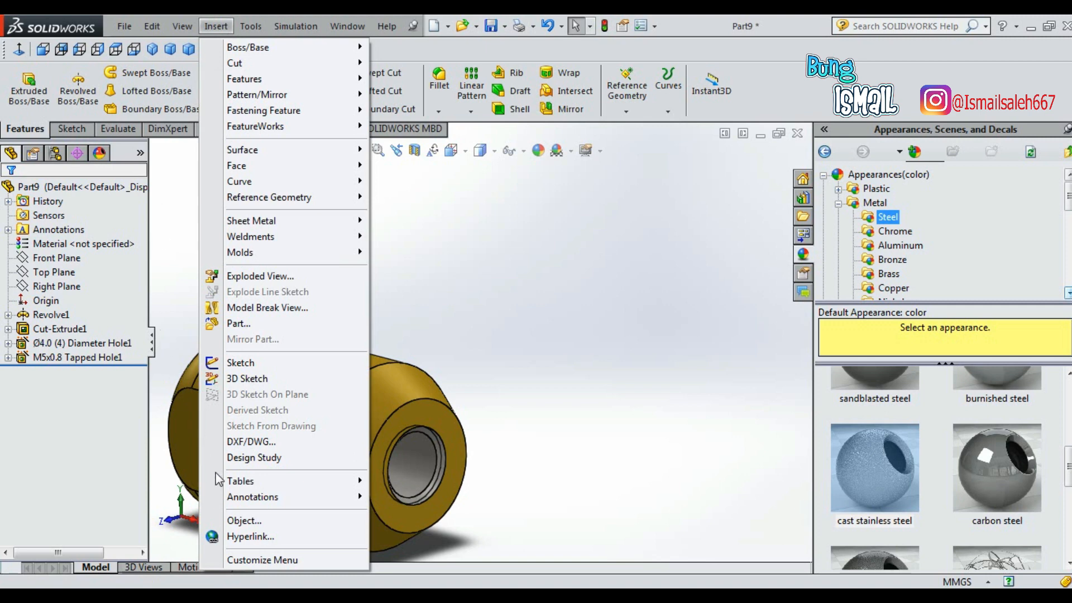
pyautogui.moveTo(253, 502)
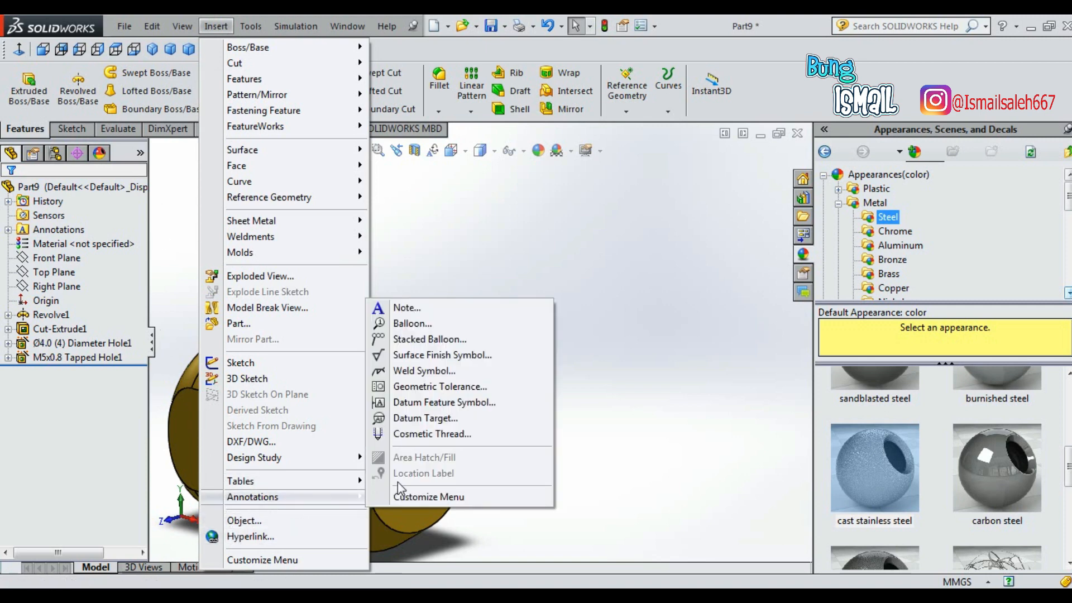
pyautogui.click(430, 435)
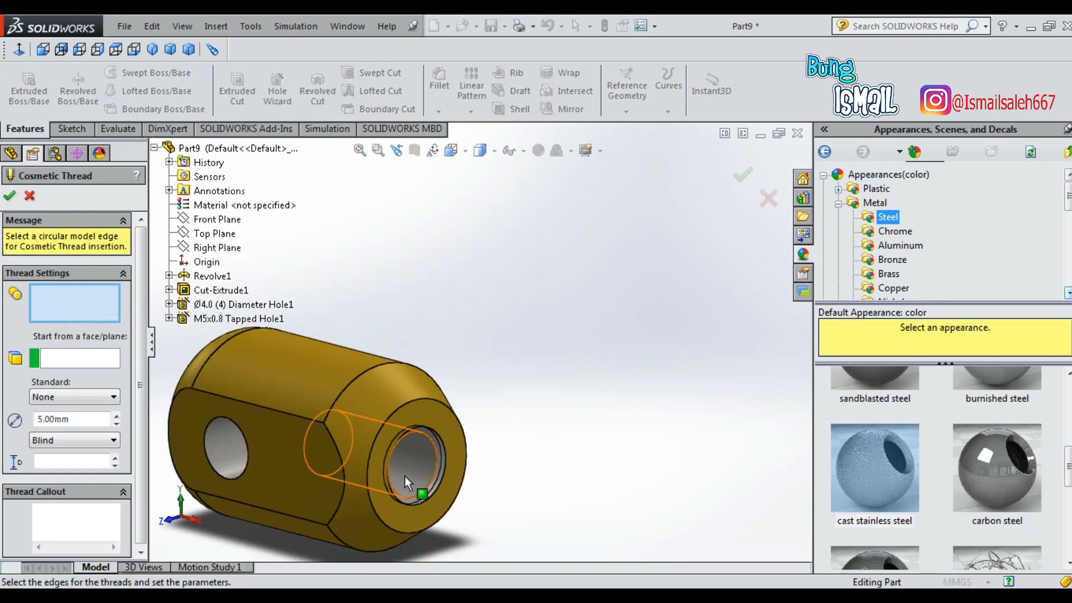
pyautogui.click(437, 452)
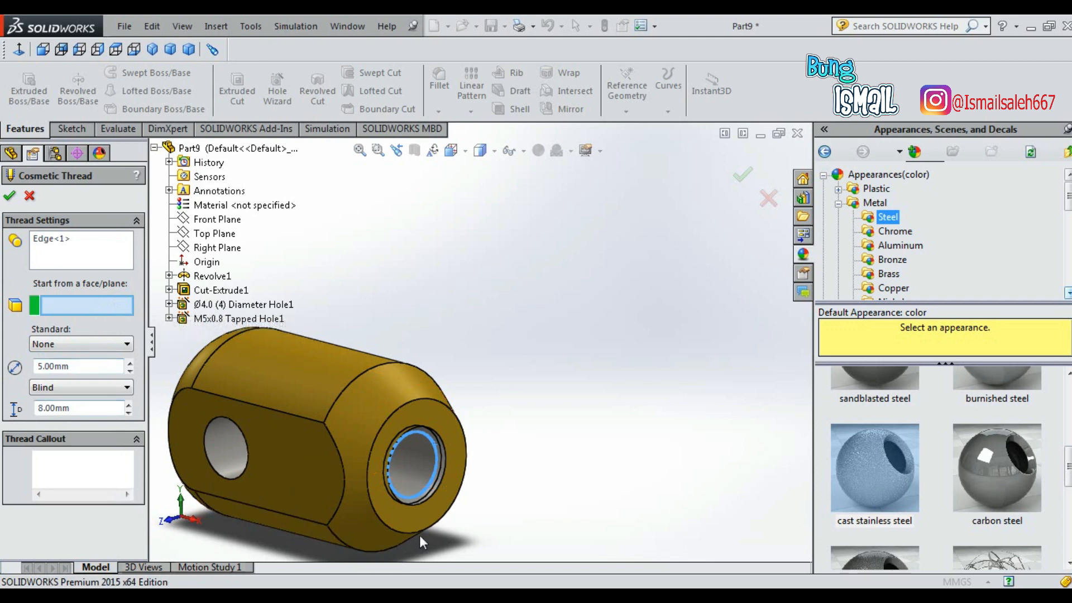
pyautogui.click(439, 519)
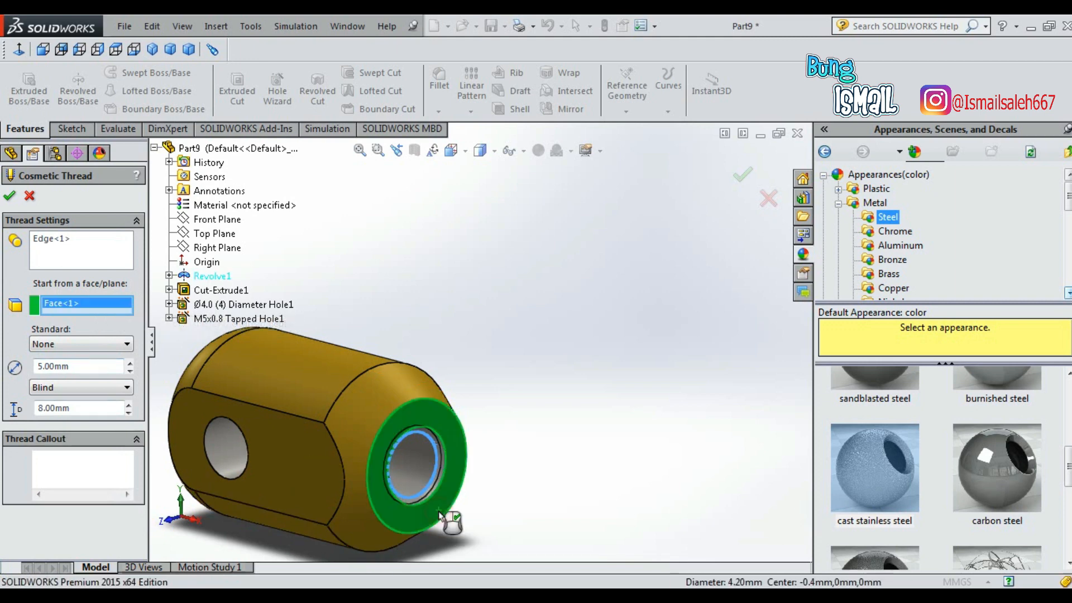
pyautogui.click(10, 196)
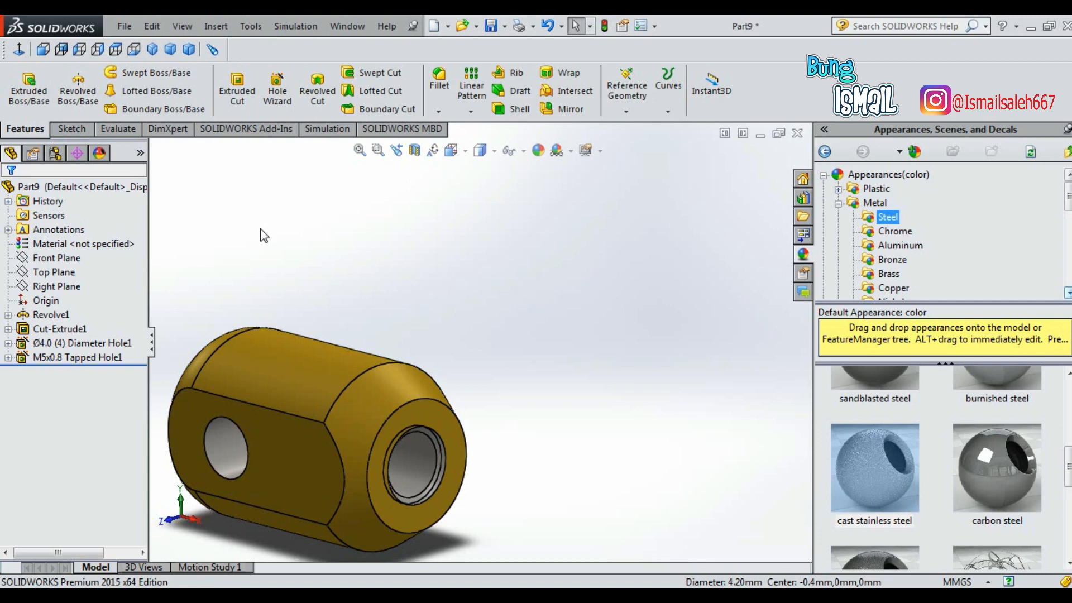
# Enable shaded cosmetic threads in the document's detailing properties and apply the options.
pyautogui.click(655, 26)
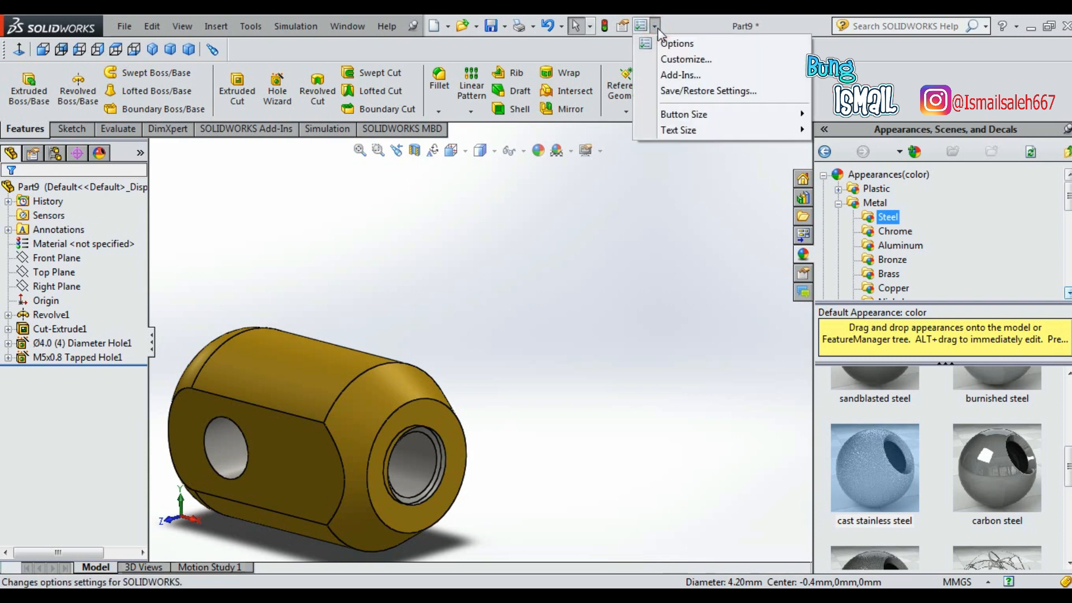
pyautogui.click(676, 44)
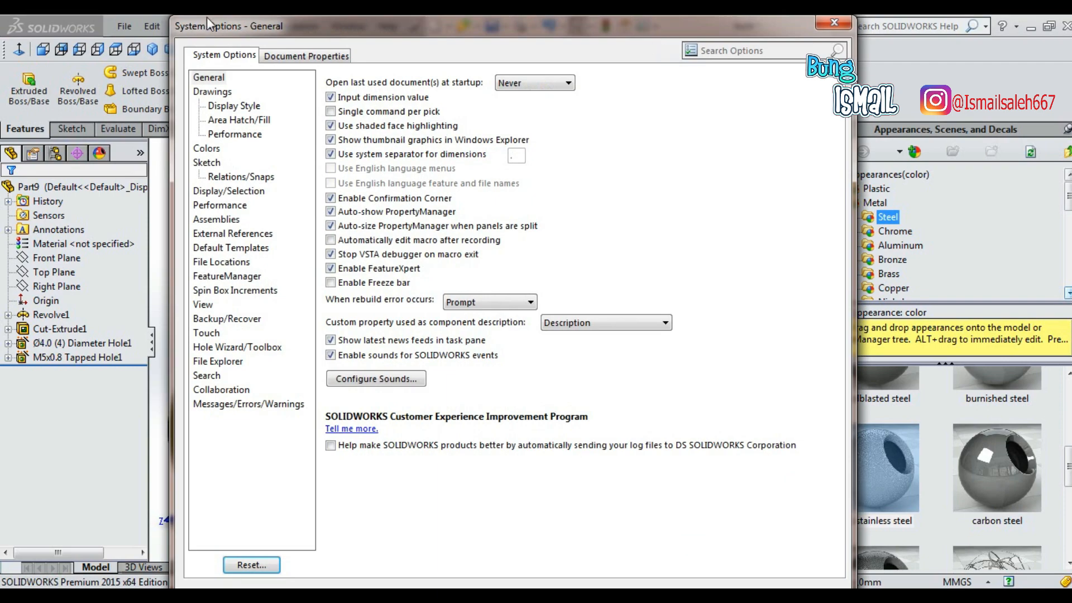
pyautogui.click(309, 58)
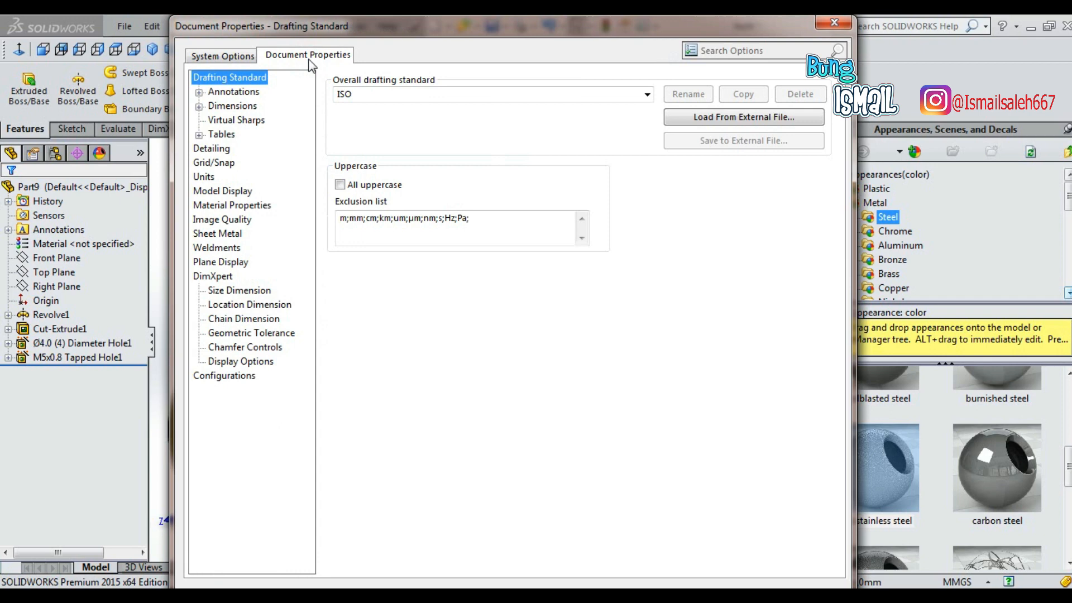
pyautogui.click(227, 151)
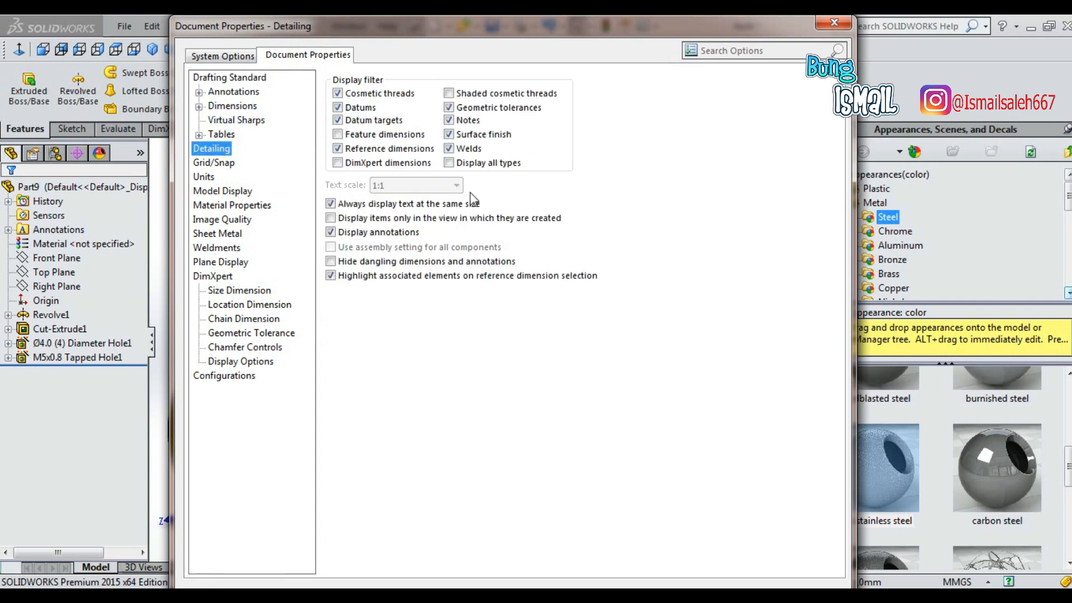
pyautogui.click(449, 94)
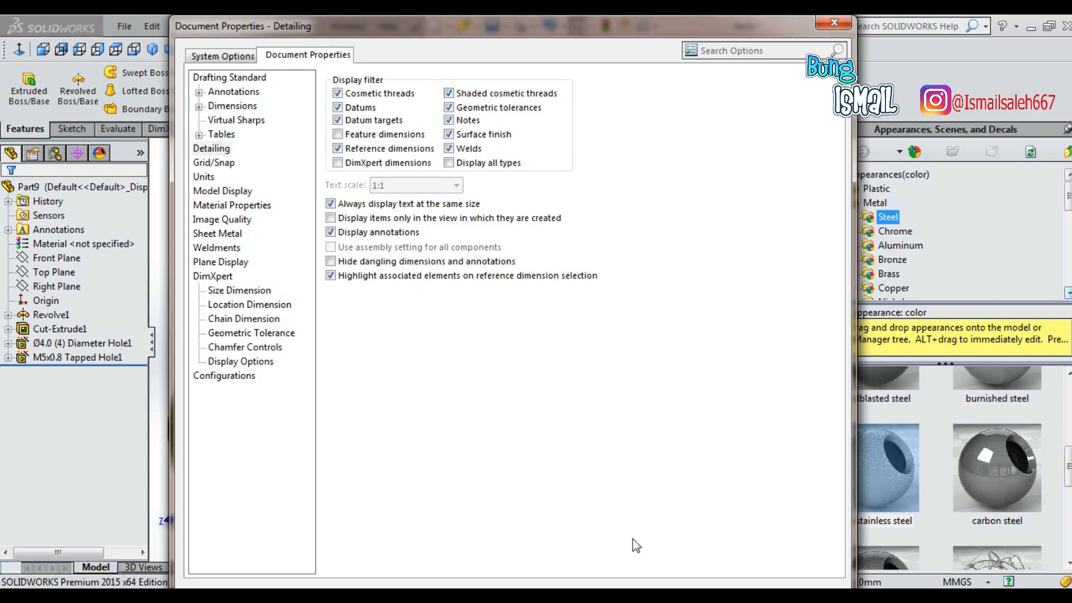
pyautogui.moveTo(700, 26); pyautogui.dragTo(741, 16)
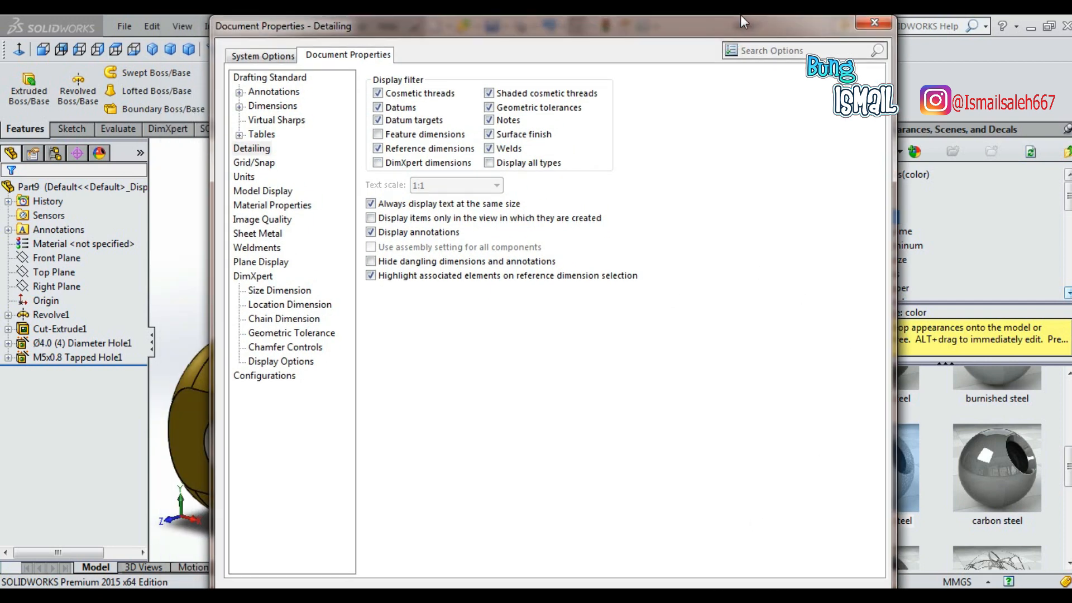
pyautogui.press('Return')
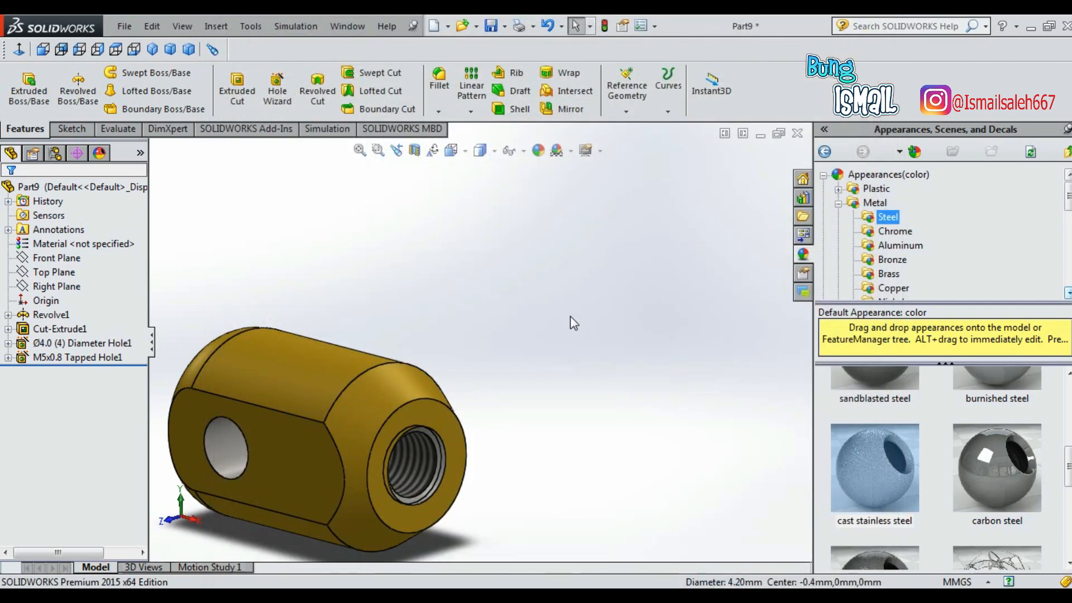
pyautogui.scroll(-5, 290, 452)
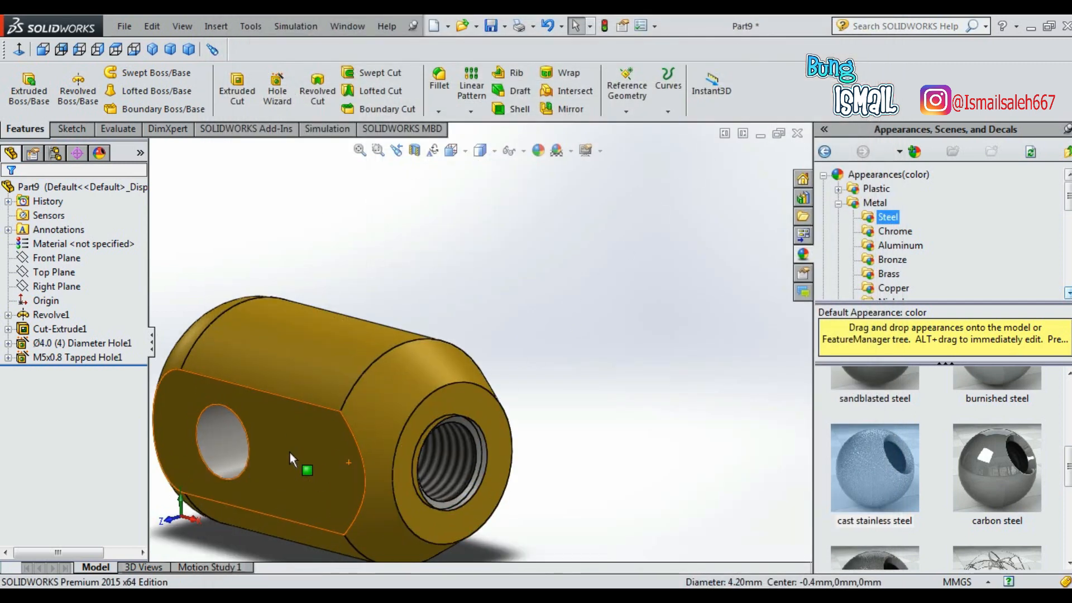